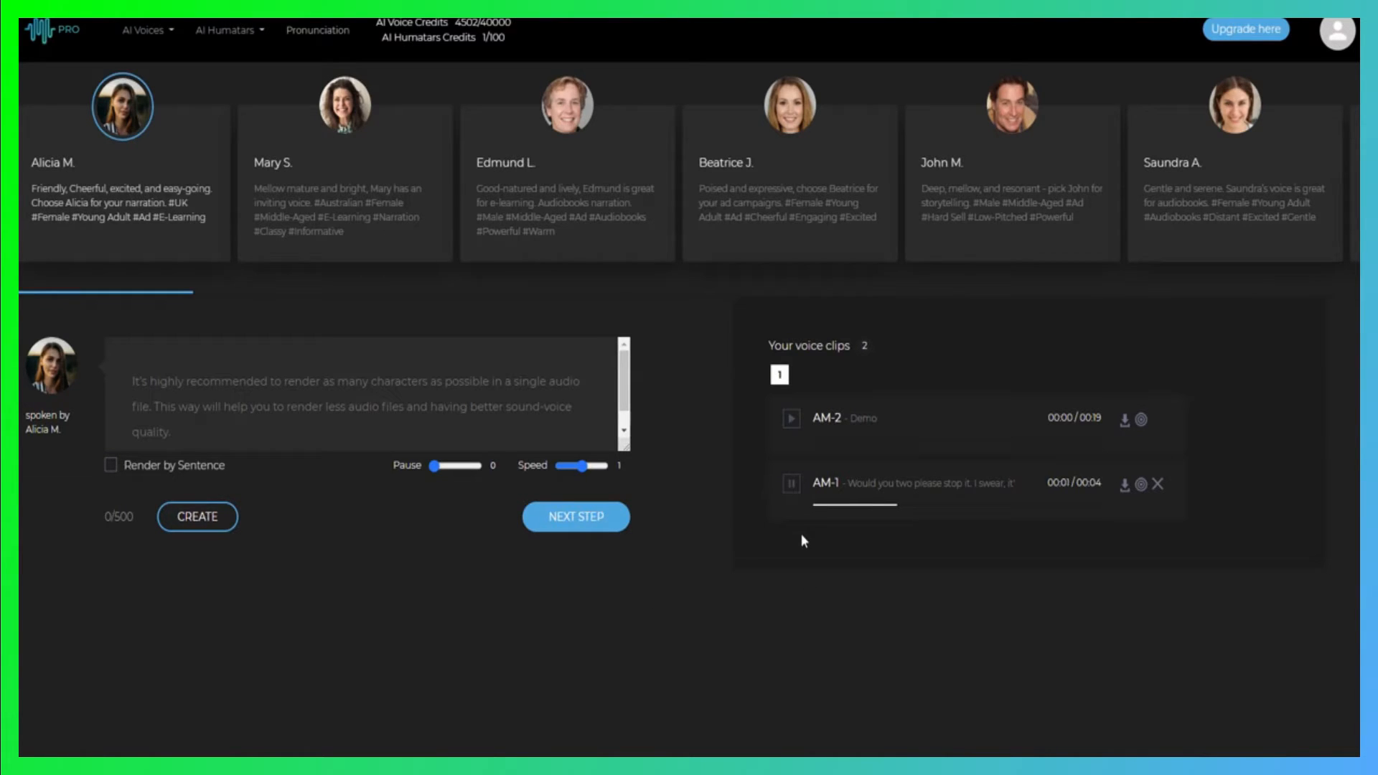
# Stop playback of the AM-1 voice clip and look through the available AI voices
pyautogui.click(792, 493)
pyautogui.moveTo(990, 190); pyautogui.dragTo(796, 192)
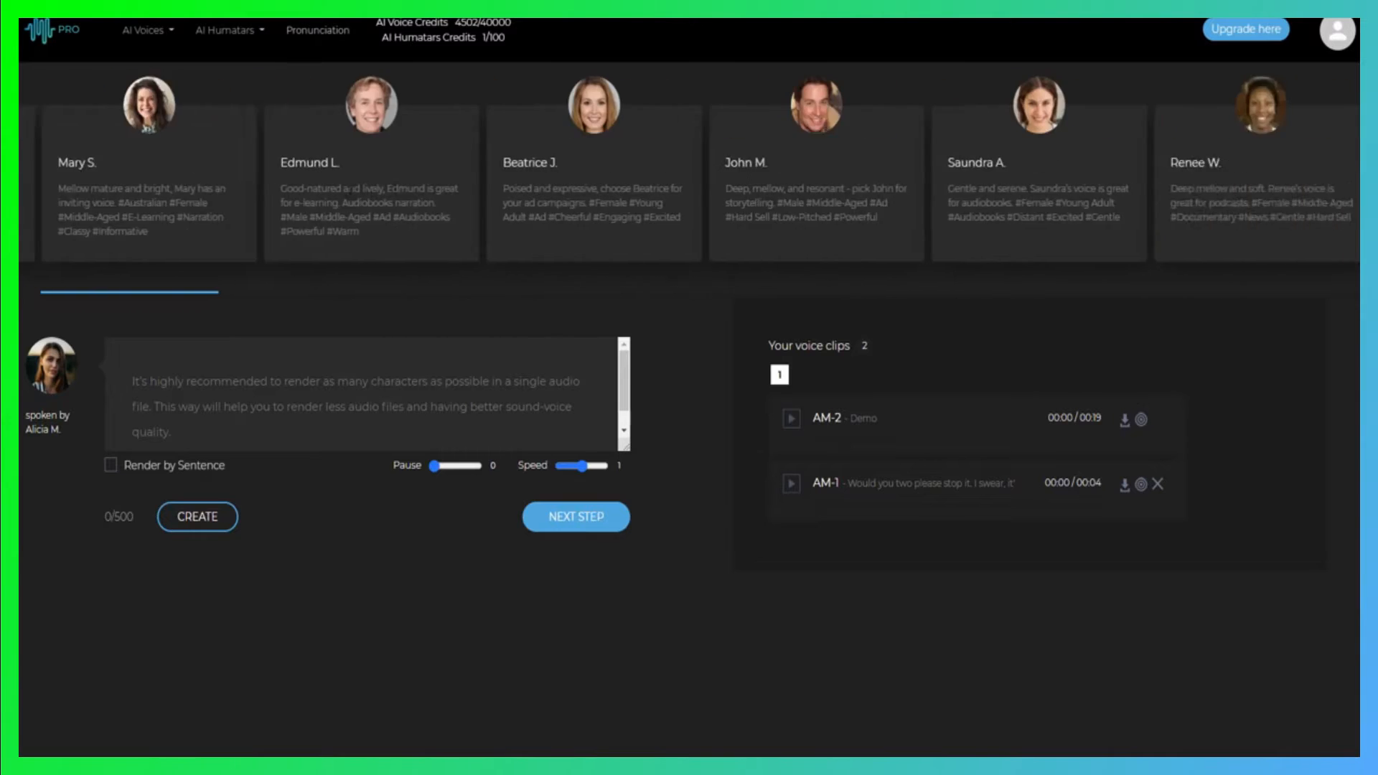
pyautogui.moveTo(991, 191); pyautogui.dragTo(775, 183)
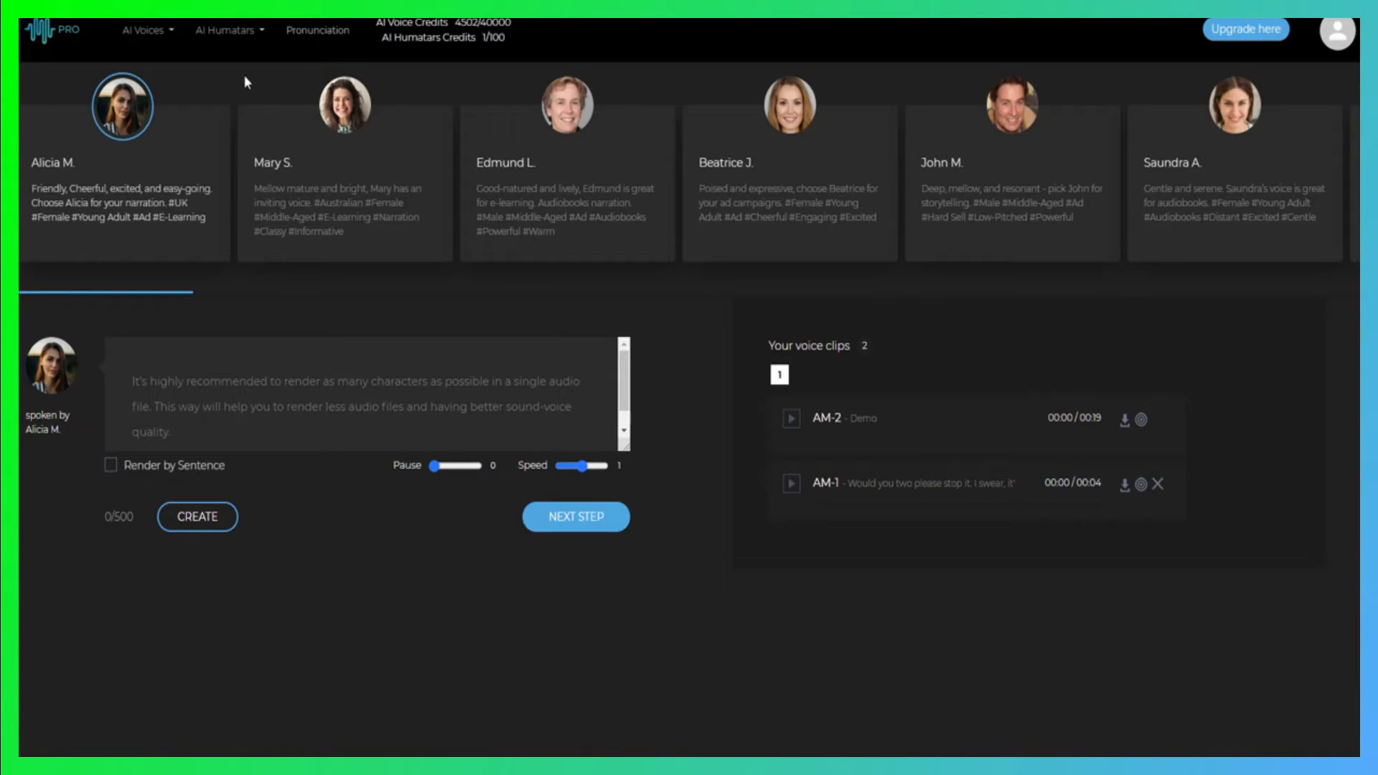
# Open the AI video creation page and browse the available humatars
pyautogui.click(234, 34)
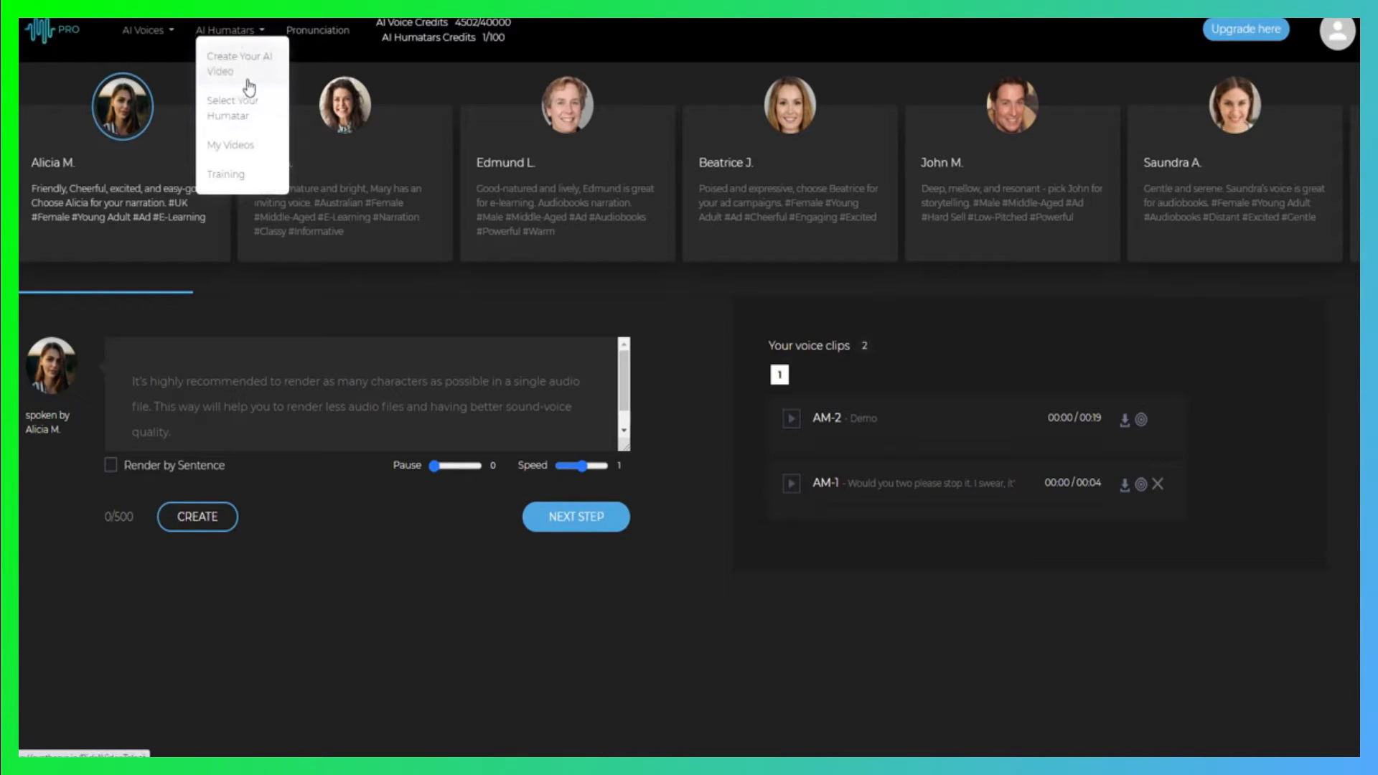
pyautogui.click(229, 72)
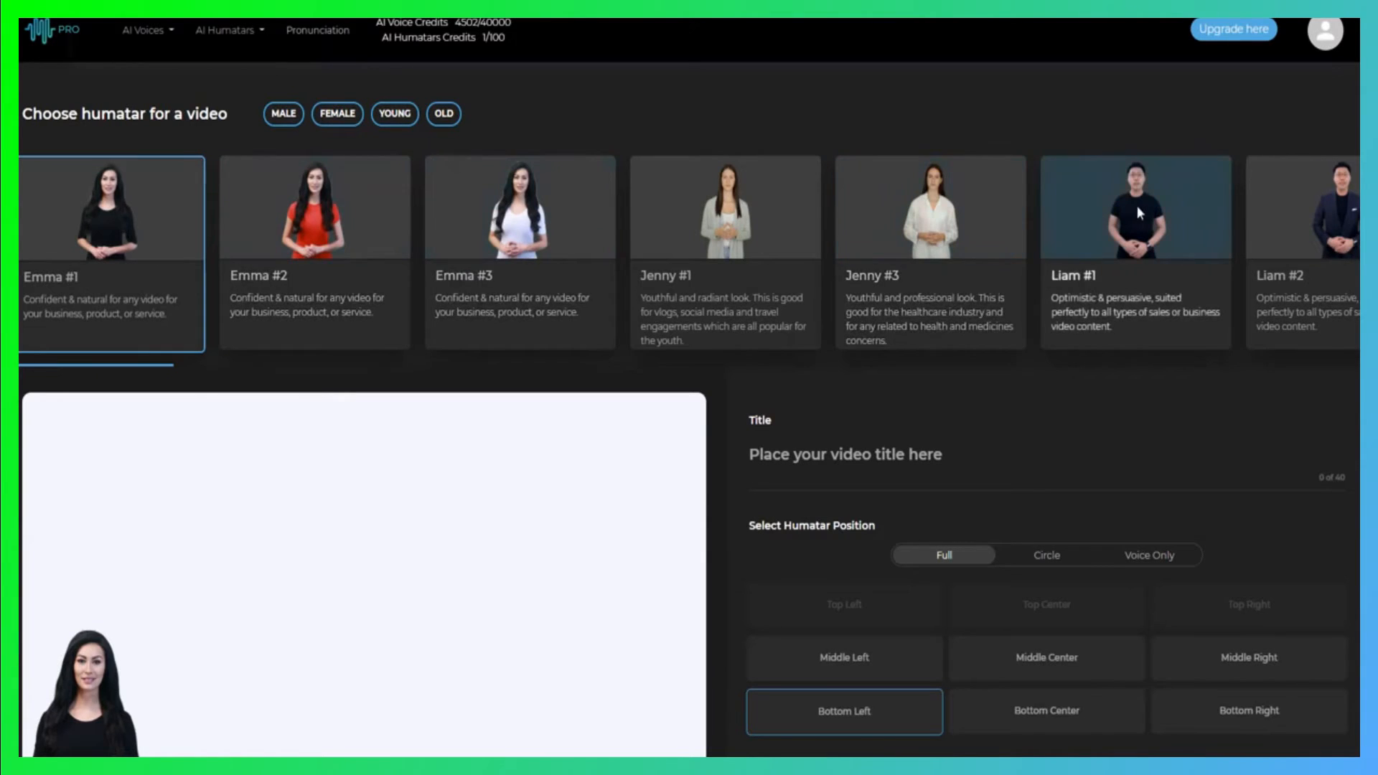
pyautogui.hscroll(10, 1137, 205)
pyautogui.hscroll(10, 1222, 231)
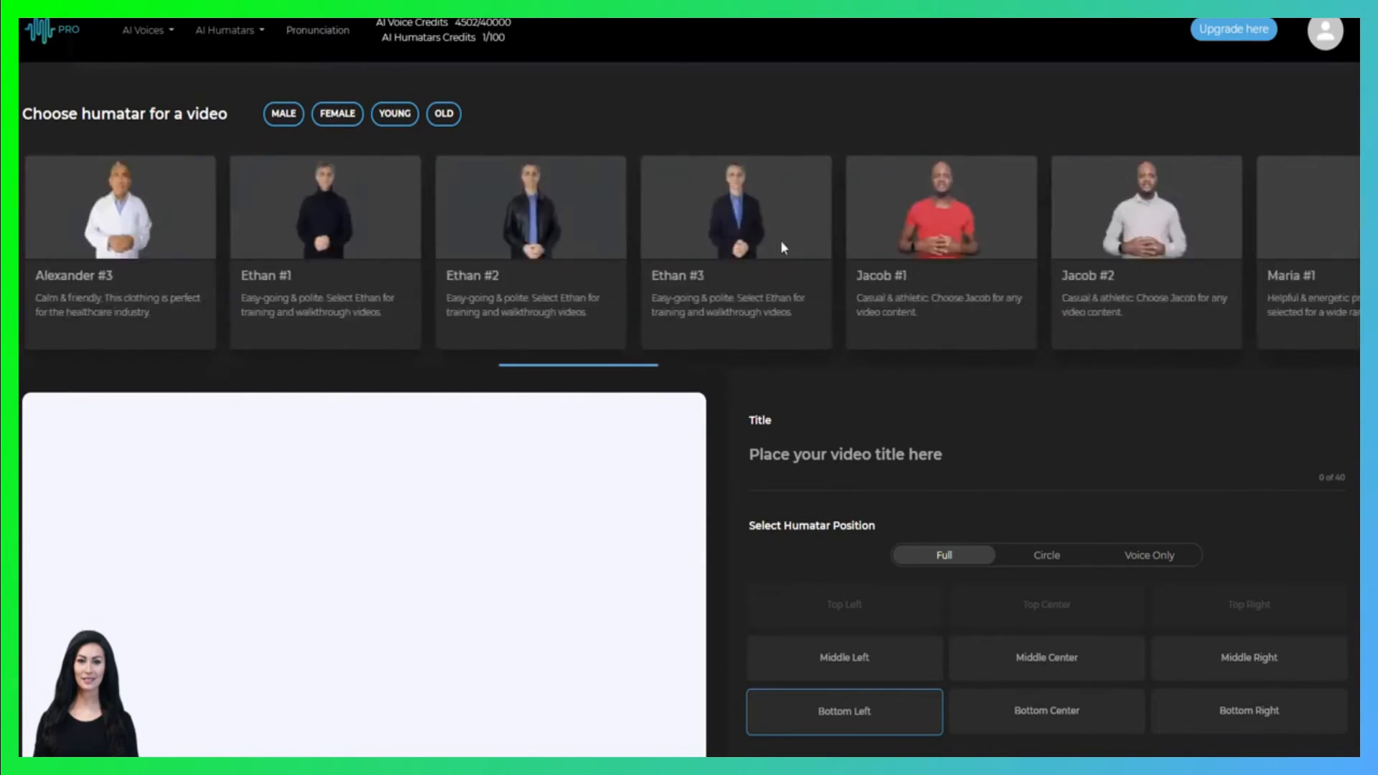
pyautogui.hscroll(10, 1002, 218)
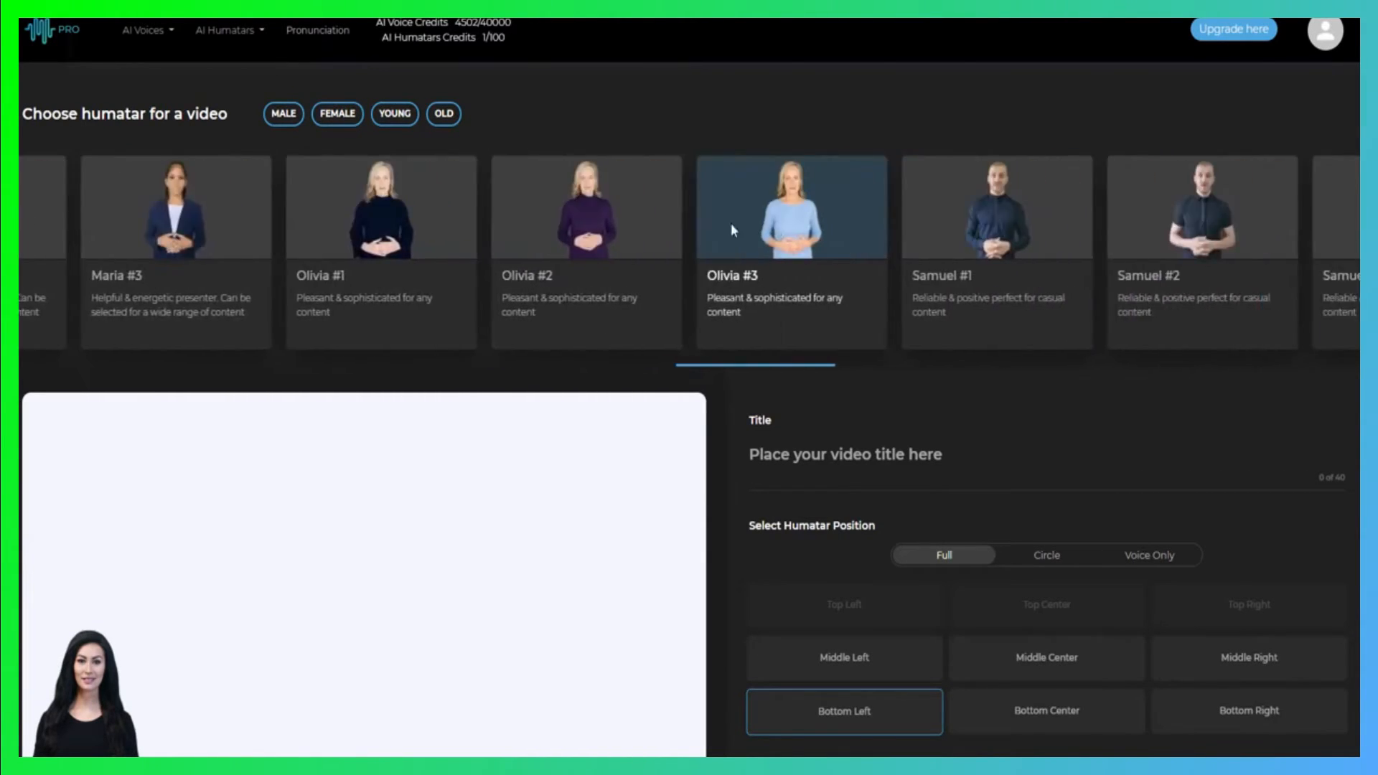
pyautogui.hscroll(10, 438, 227)
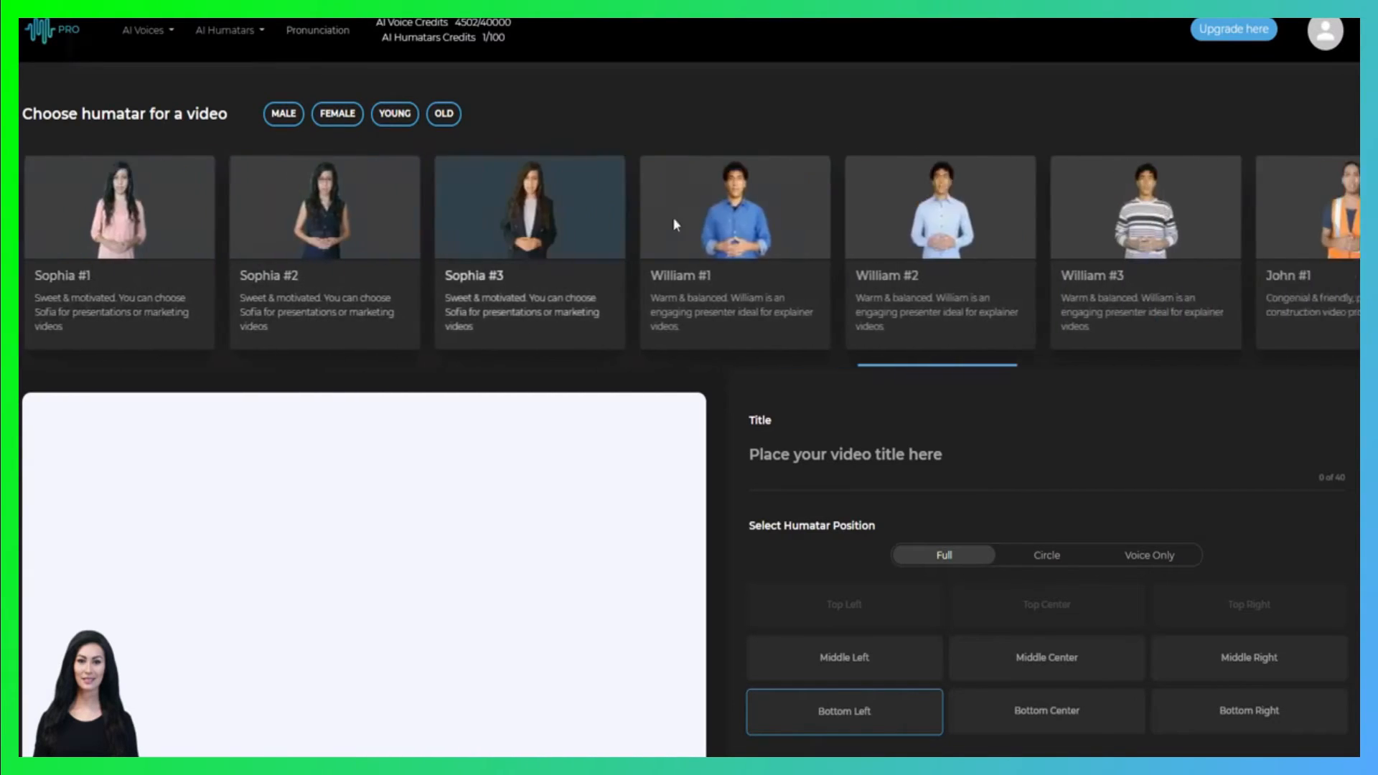
pyautogui.hscroll(10, 694, 225)
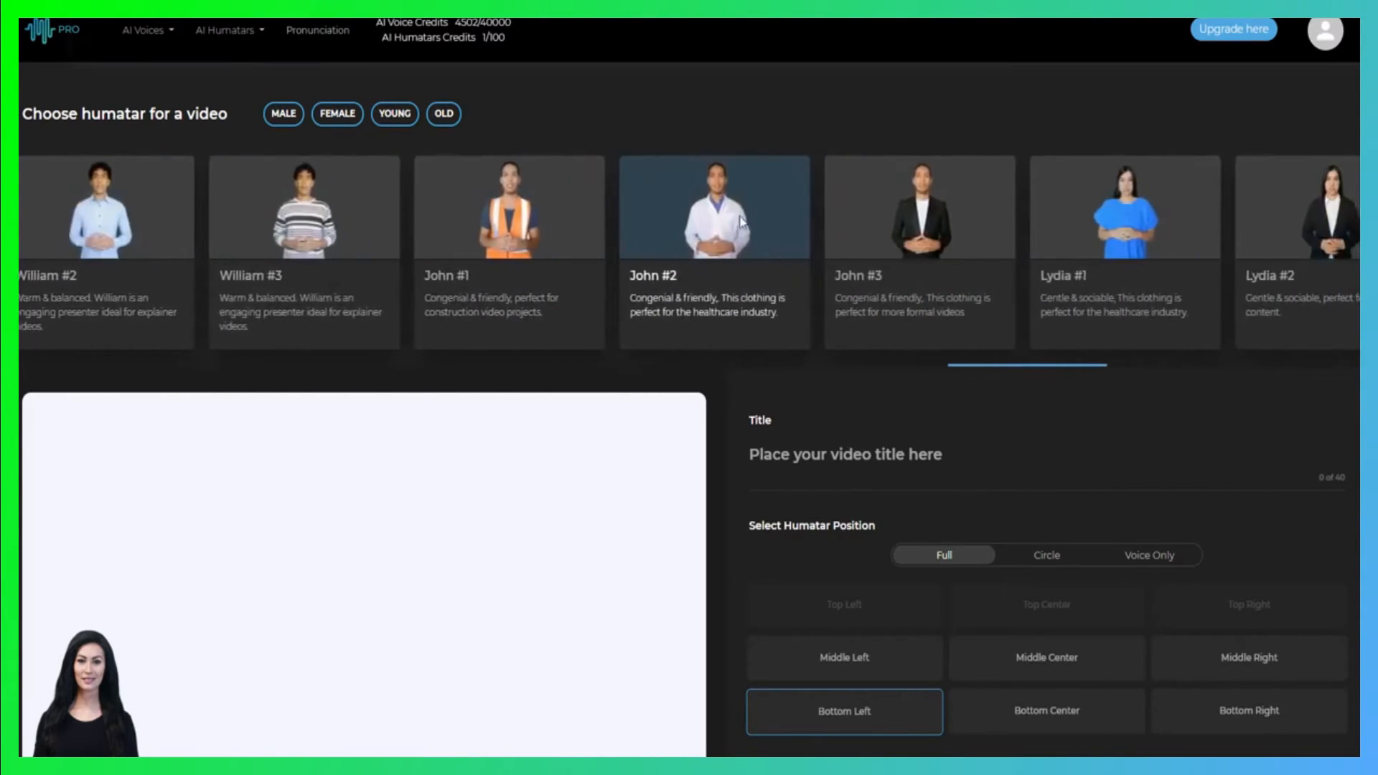
pyautogui.hscroll(-15, 963, 230)
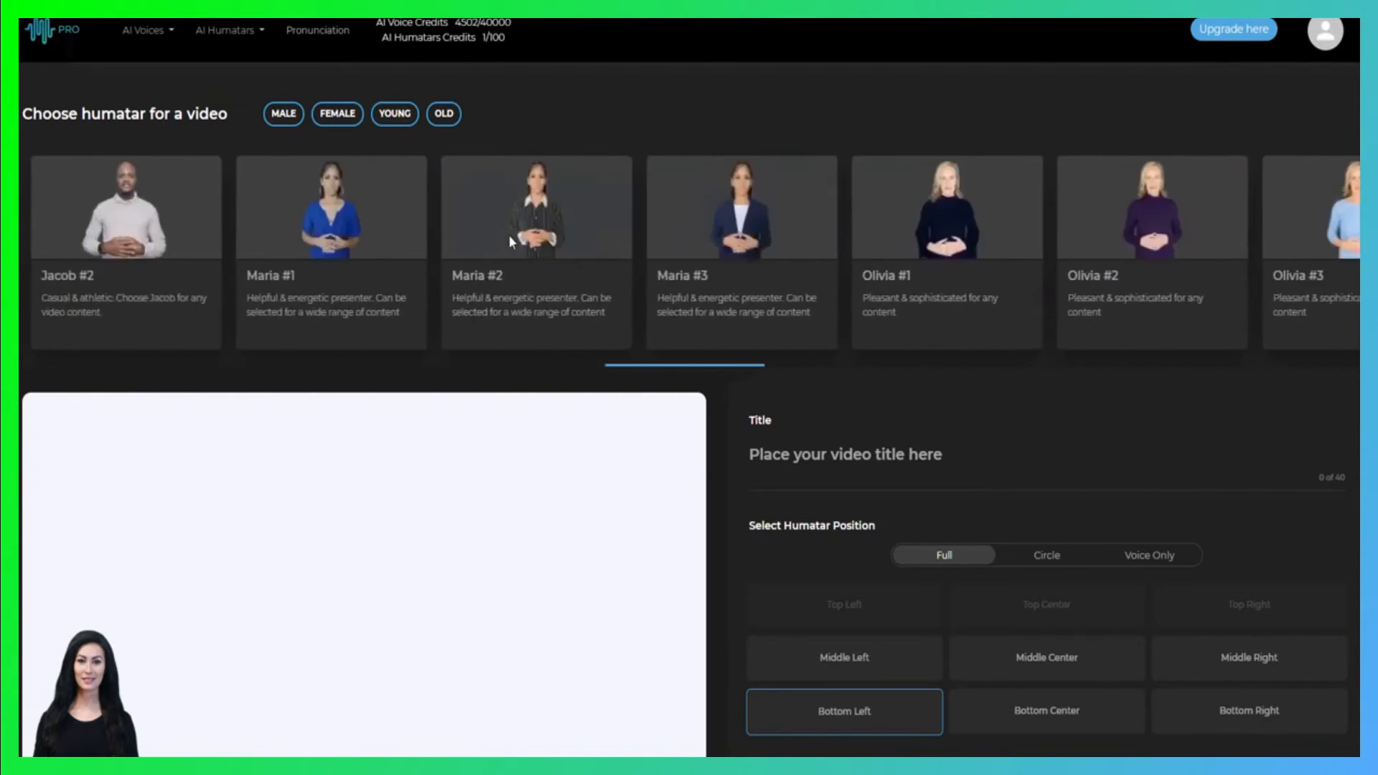
pyautogui.hscroll(-8, 555, 224)
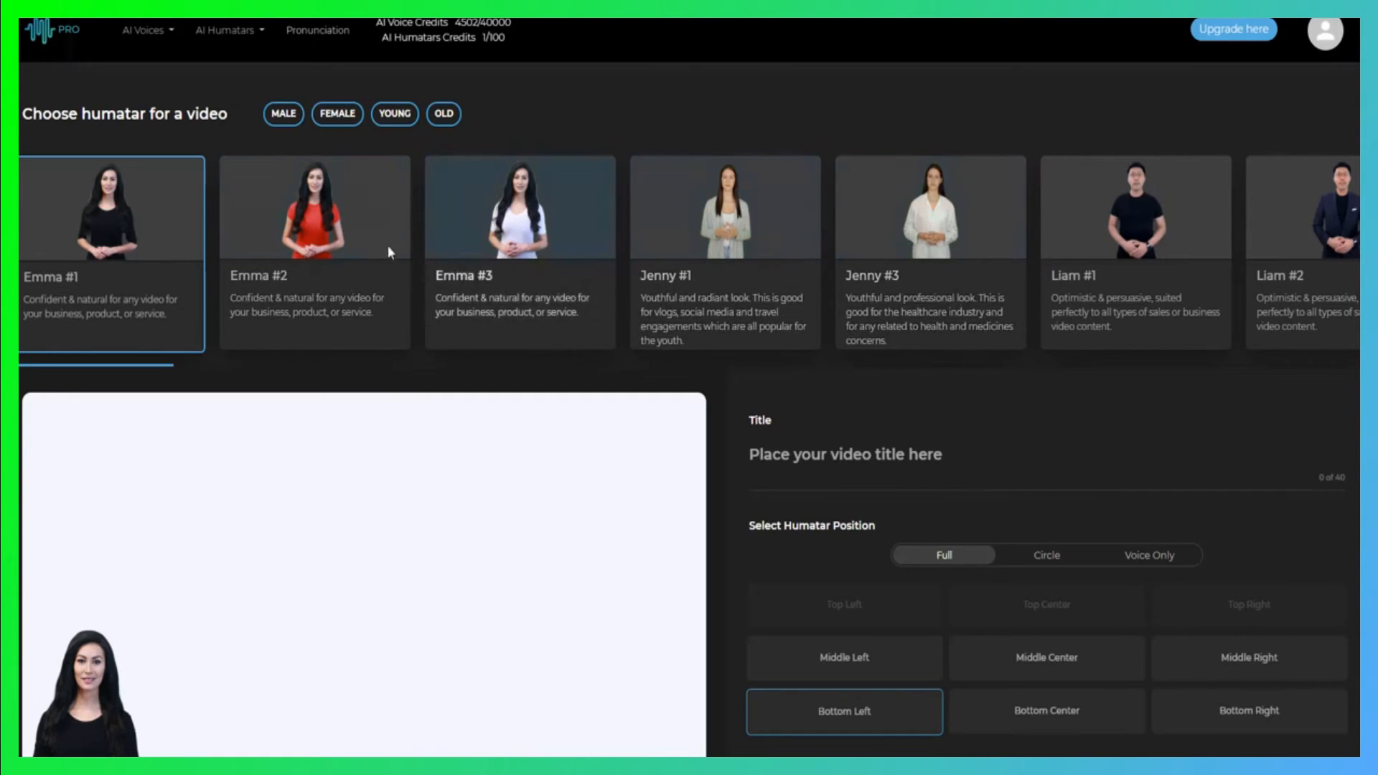
# Filter the humatars to female and preview Emma #2, Emma #3, Jenny #1 and Jenny #3 on the slide
pyautogui.click(337, 114)
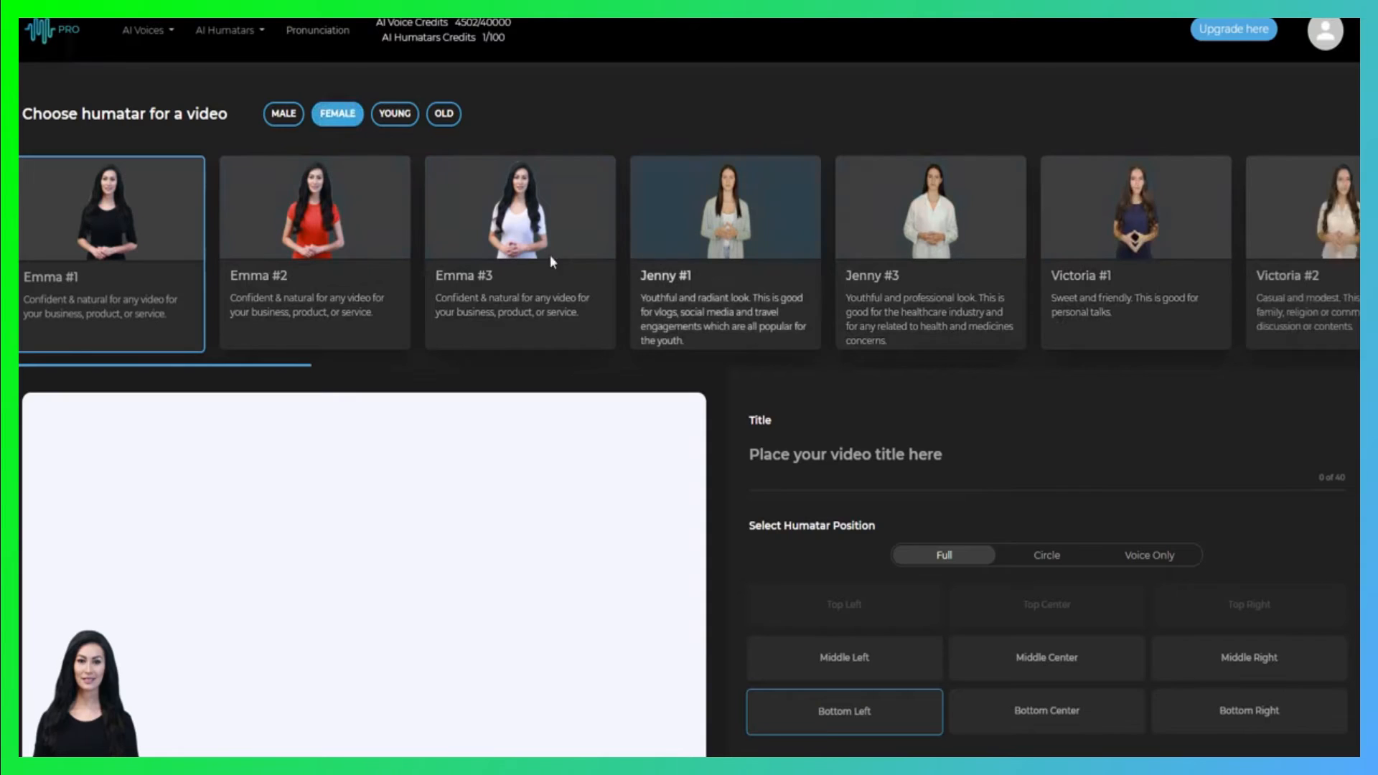
pyautogui.click(327, 243)
pyautogui.click(554, 259)
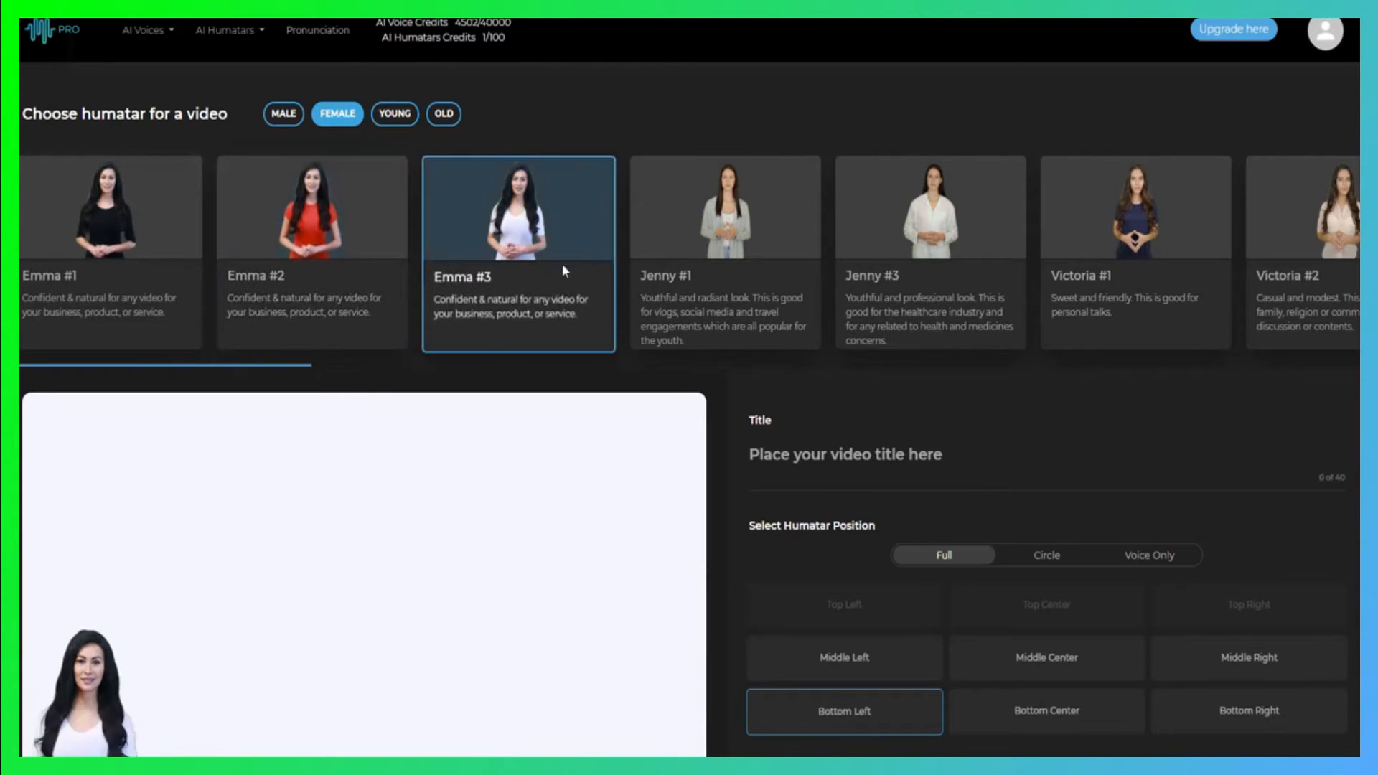
pyautogui.click(721, 236)
pyautogui.click(866, 215)
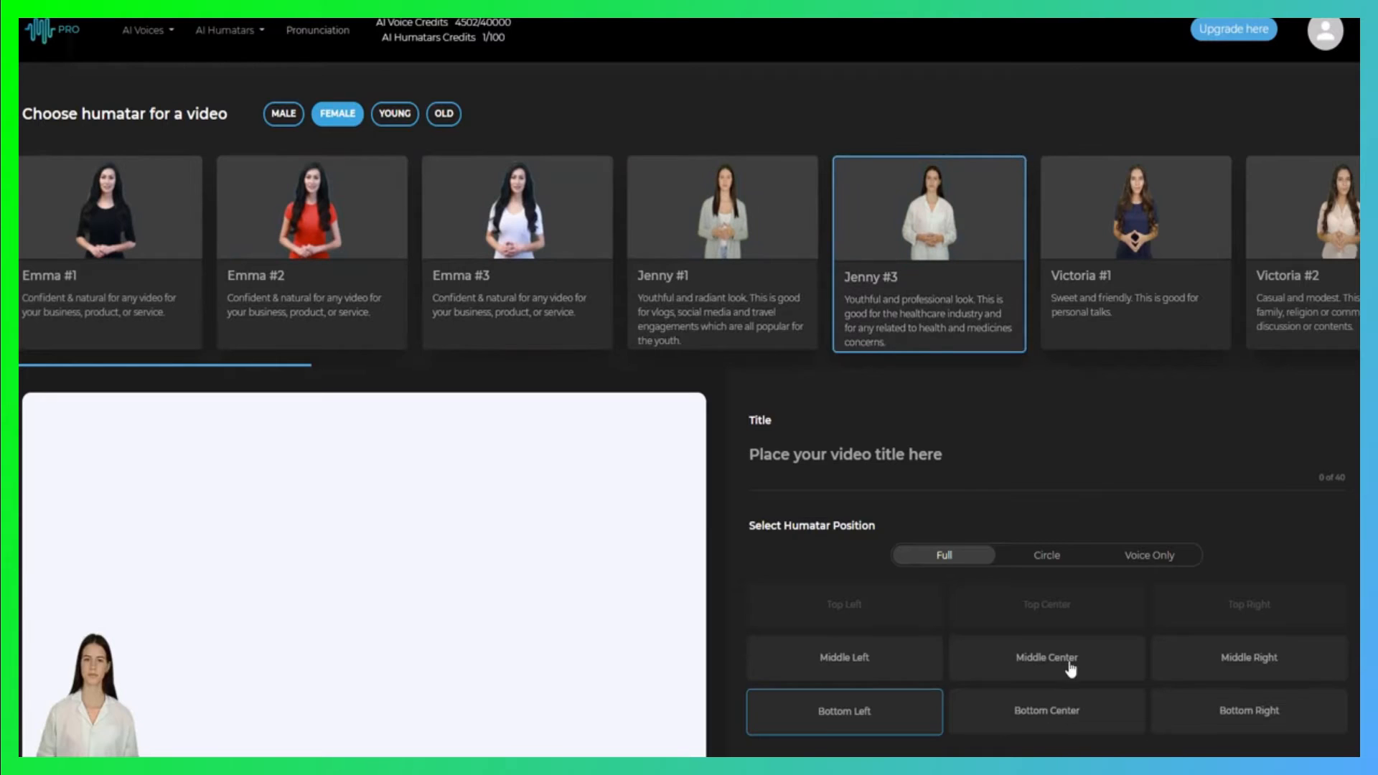
# Try the Middle Center and Bottom Center positions for the Jenny #3 humatar
pyautogui.click(1069, 666)
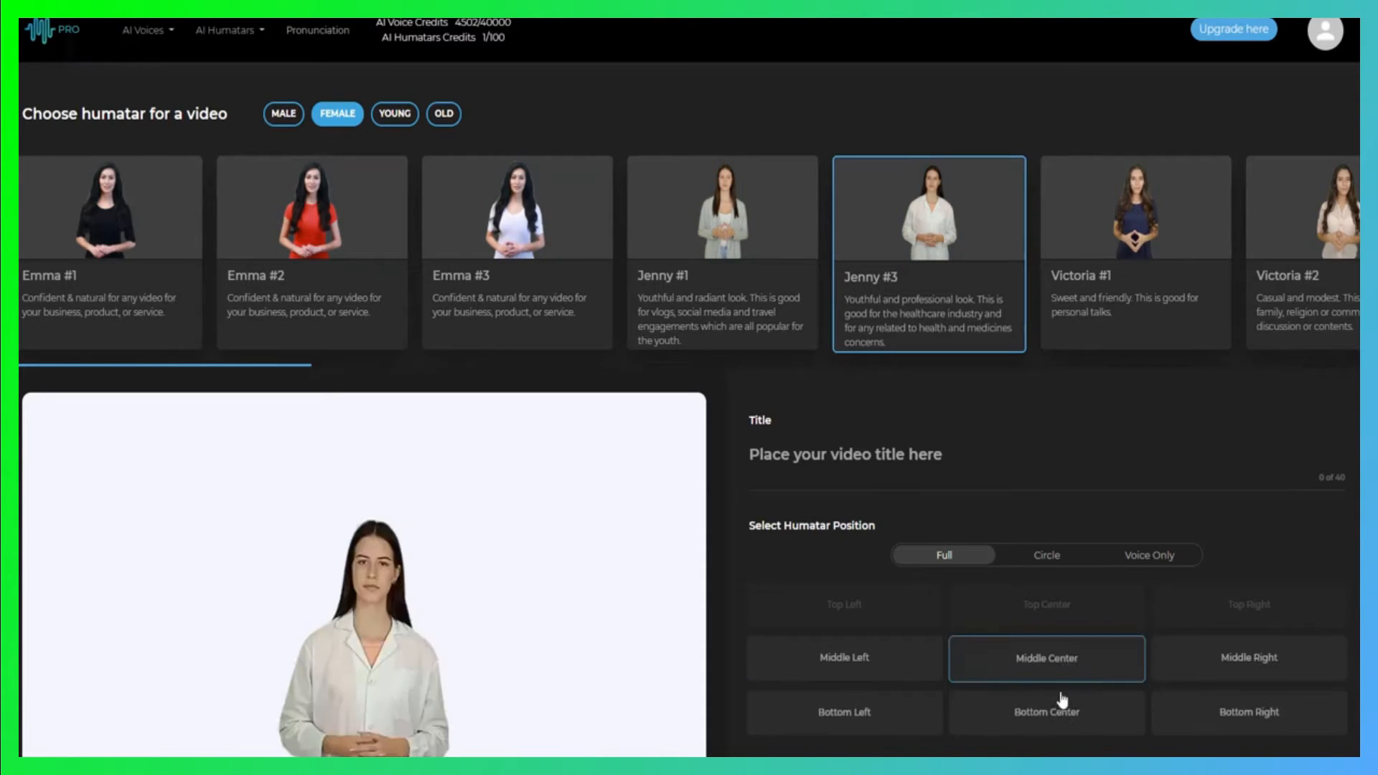
pyautogui.click(1059, 717)
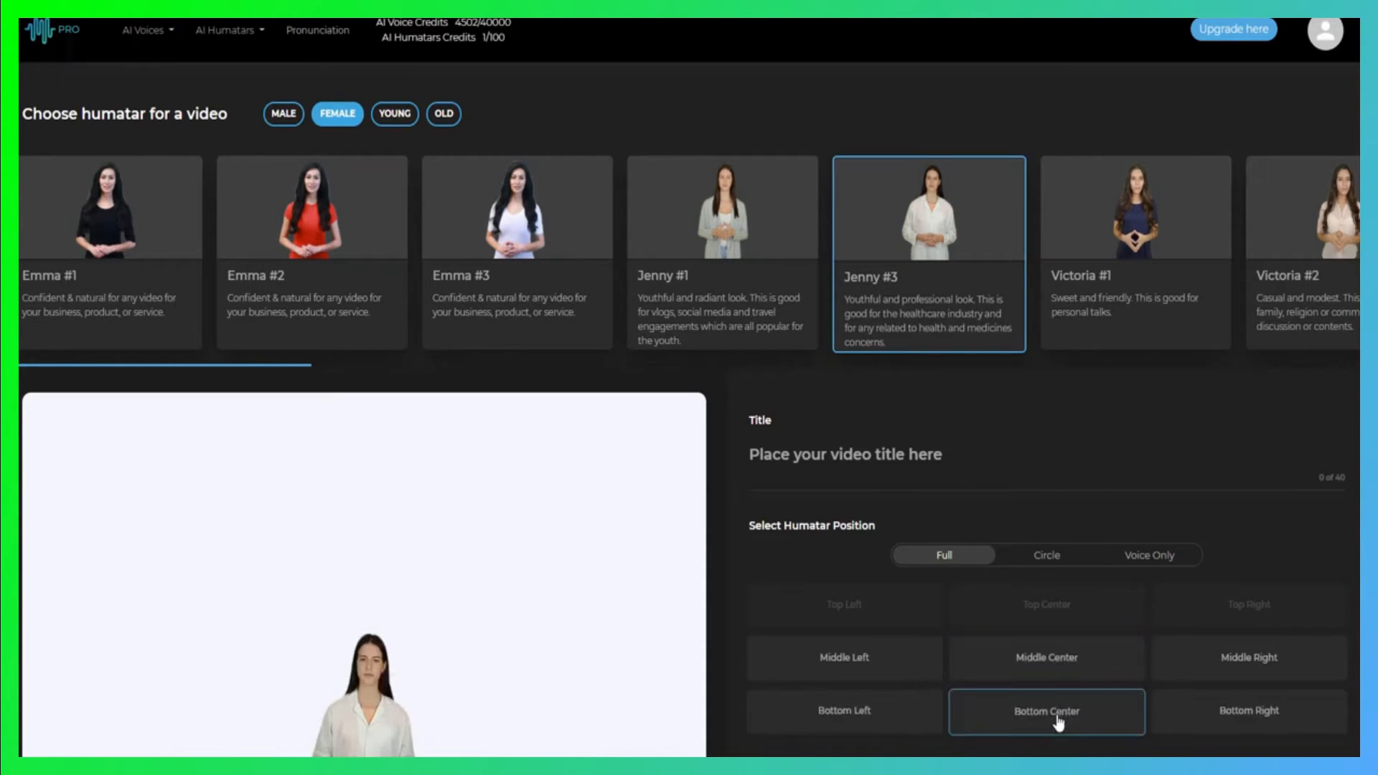
pyautogui.click(1054, 664)
# Preview Jenny #1, and try Emma #3 and Victoria #1 in the Middle Center position
pyautogui.click(704, 213)
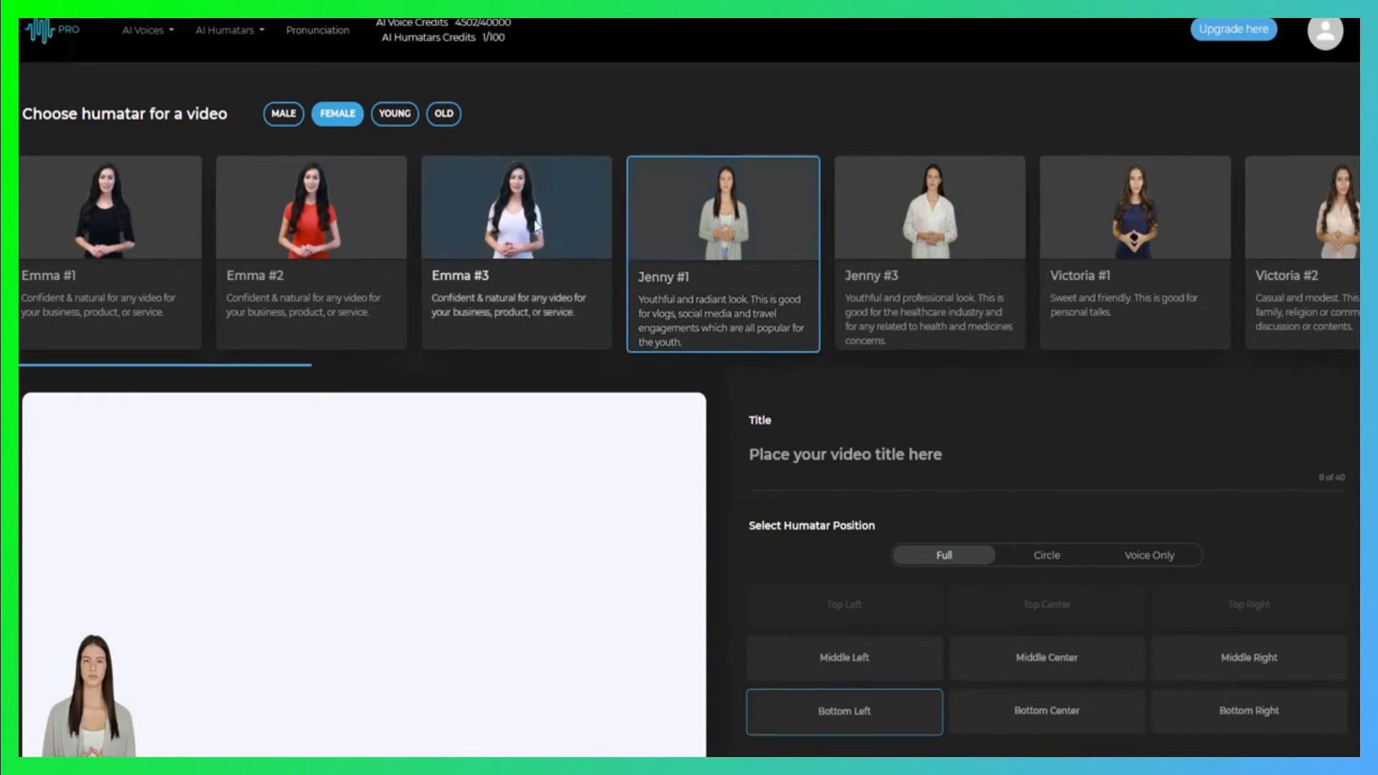
pyautogui.click(536, 224)
pyautogui.click(1015, 659)
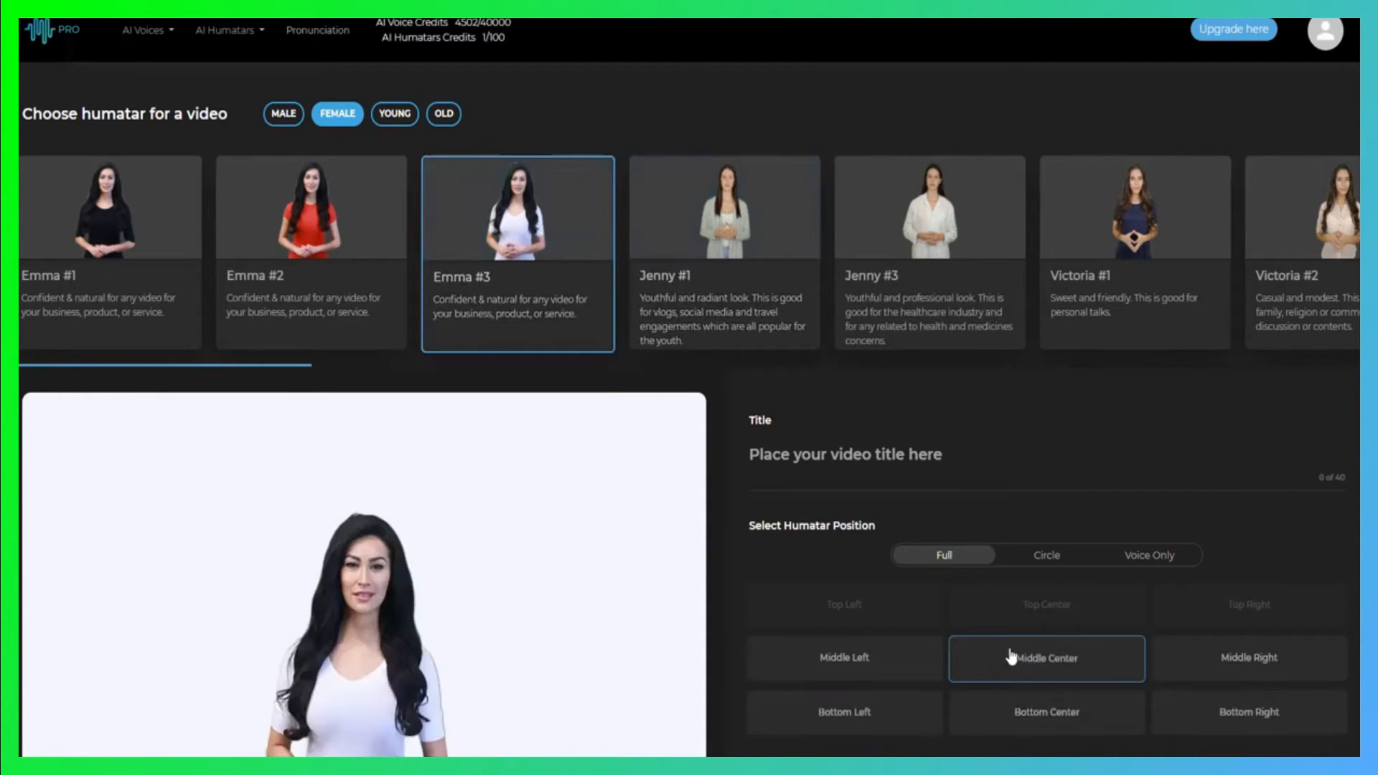
pyautogui.hscroll(5, 861, 236)
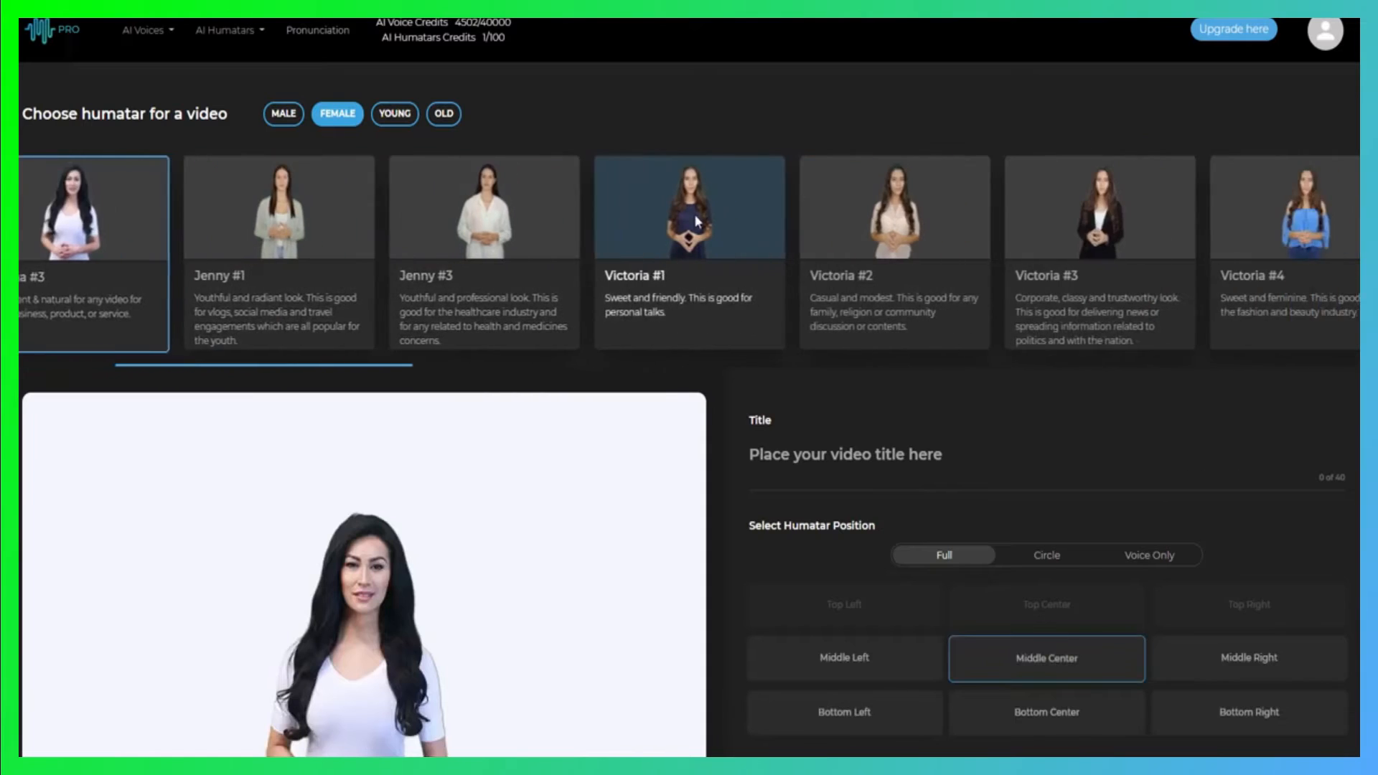
pyautogui.click(711, 232)
pyautogui.click(1040, 656)
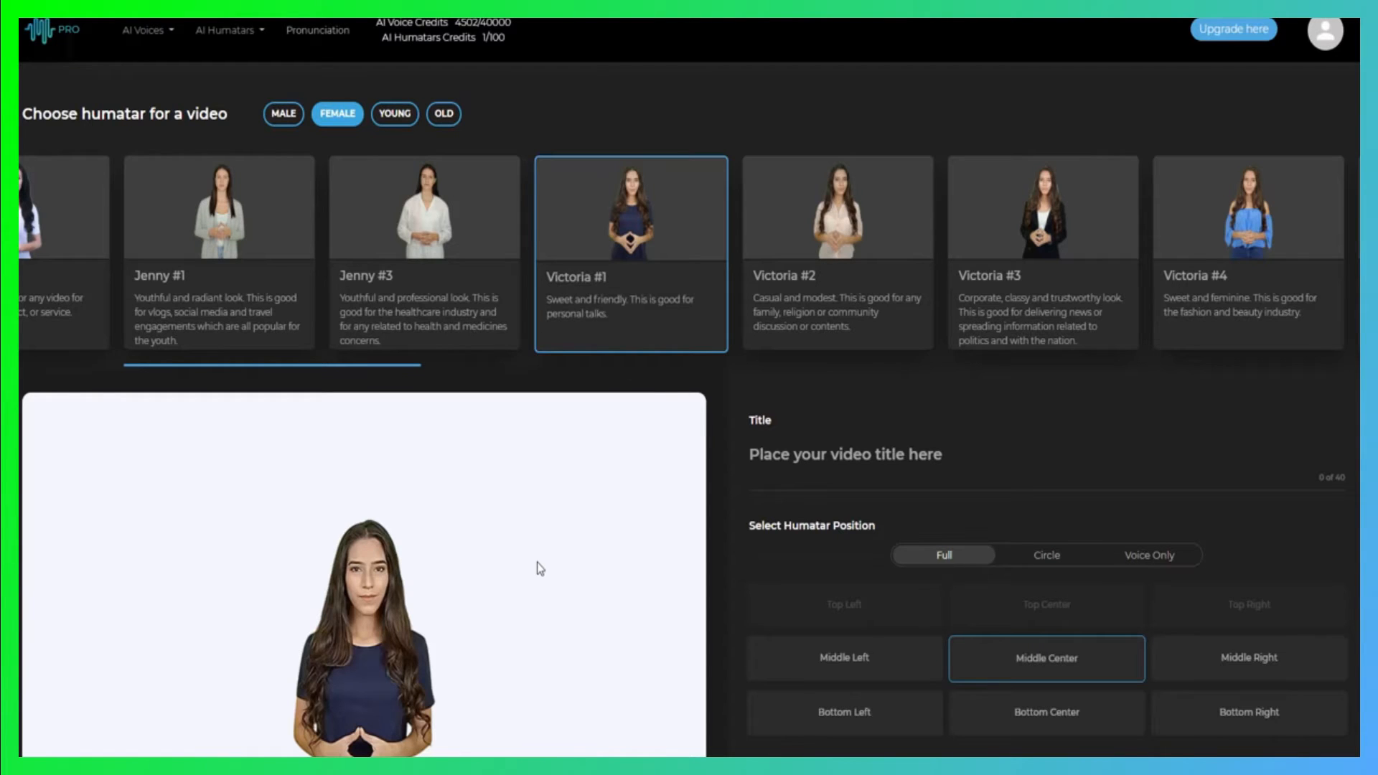
# Browse the remaining female humatars and select Jenny #1 for the video
pyautogui.moveTo(1230, 210); pyautogui.dragTo(445, 218)
pyautogui.moveTo(1084, 215); pyautogui.dragTo(831, 230)
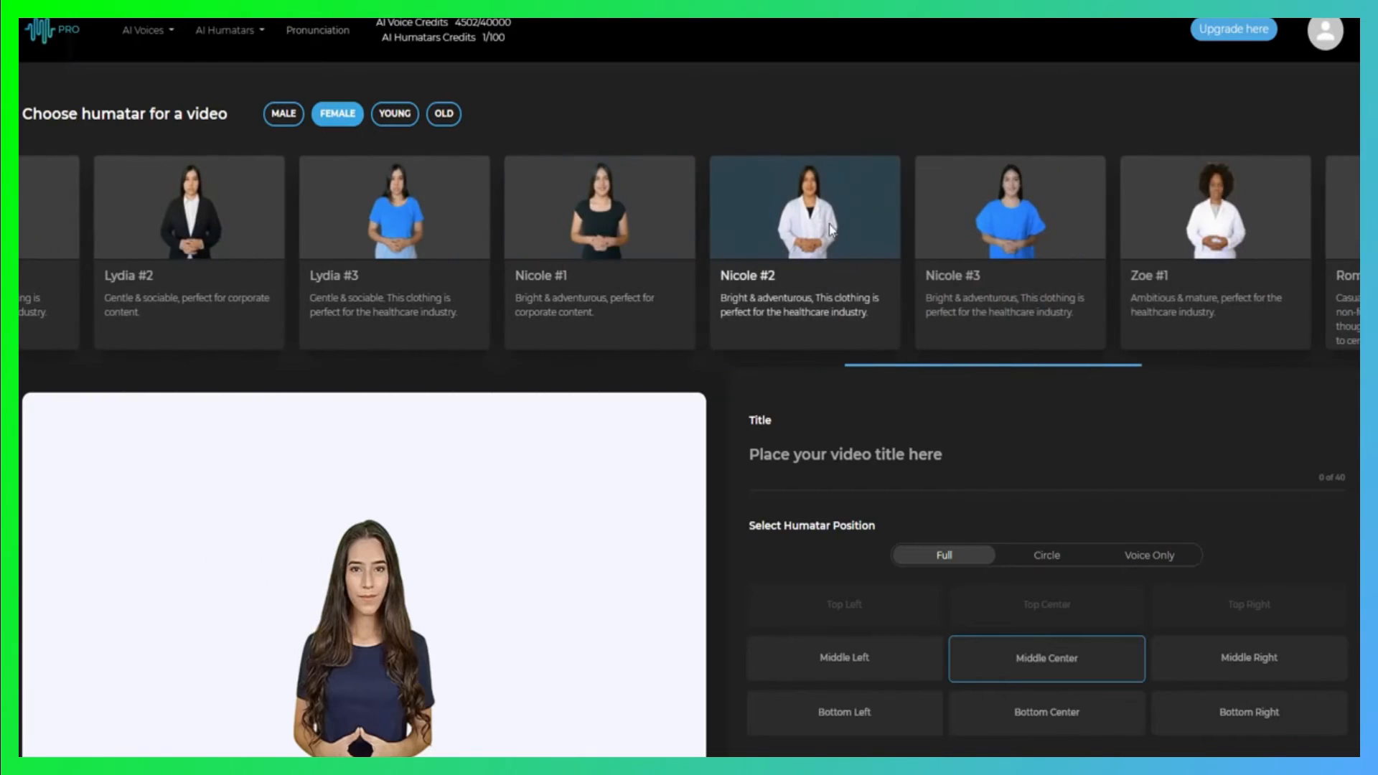
pyautogui.moveTo(937, 217); pyautogui.dragTo(808, 217)
pyautogui.moveTo(1166, 241); pyautogui.dragTo(941, 233)
pyautogui.moveTo(1187, 204); pyautogui.dragTo(1330, 229)
pyautogui.moveTo(531, 208); pyautogui.dragTo(1341, 204)
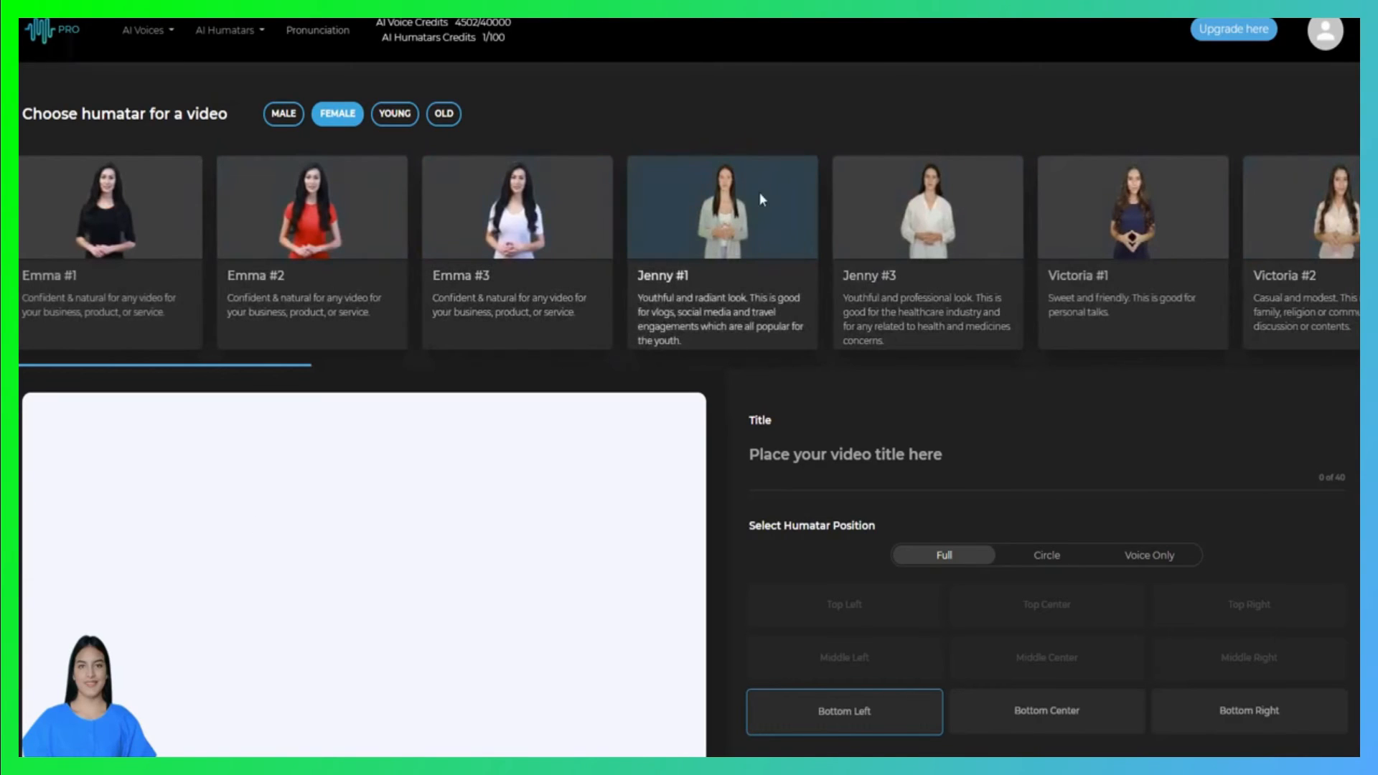
pyautogui.click(675, 298)
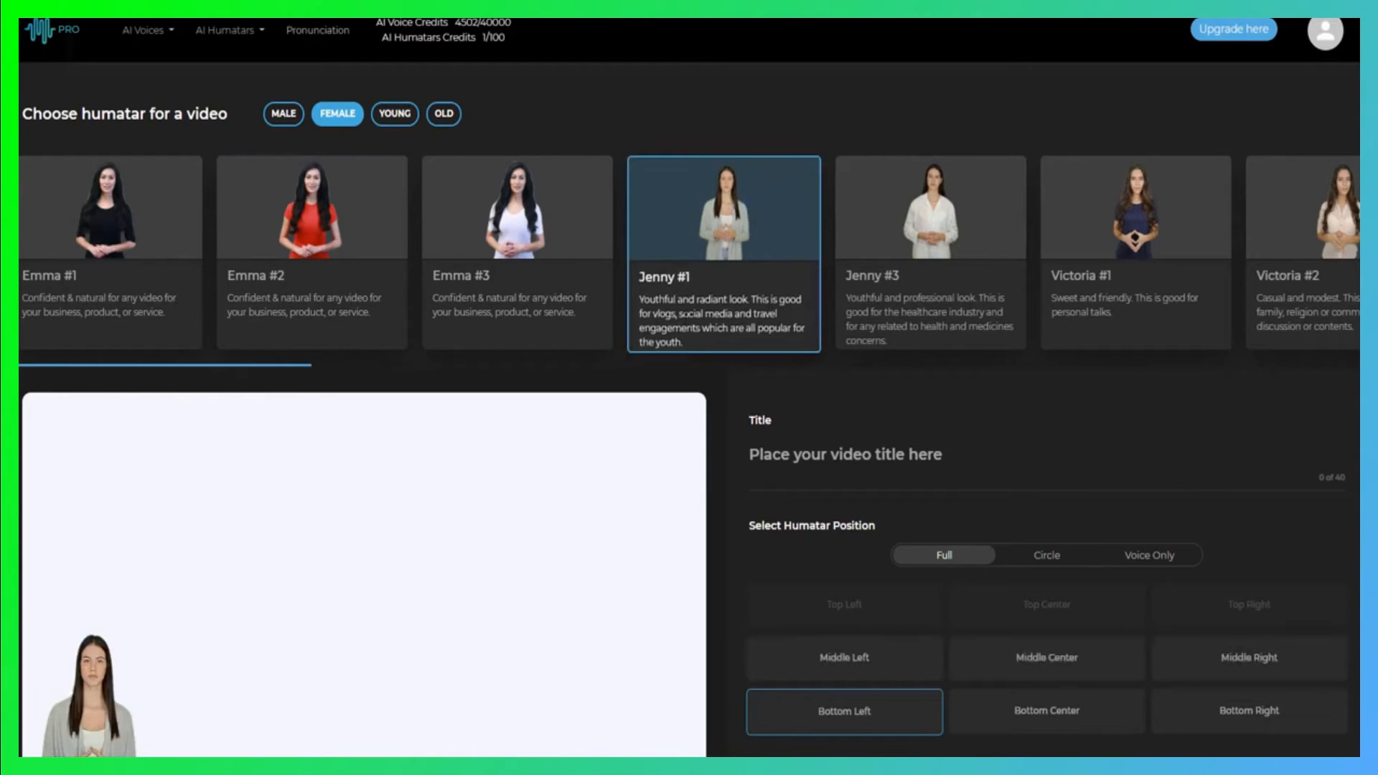
pyautogui.moveTo(642, 304); pyautogui.dragTo(659, 303)
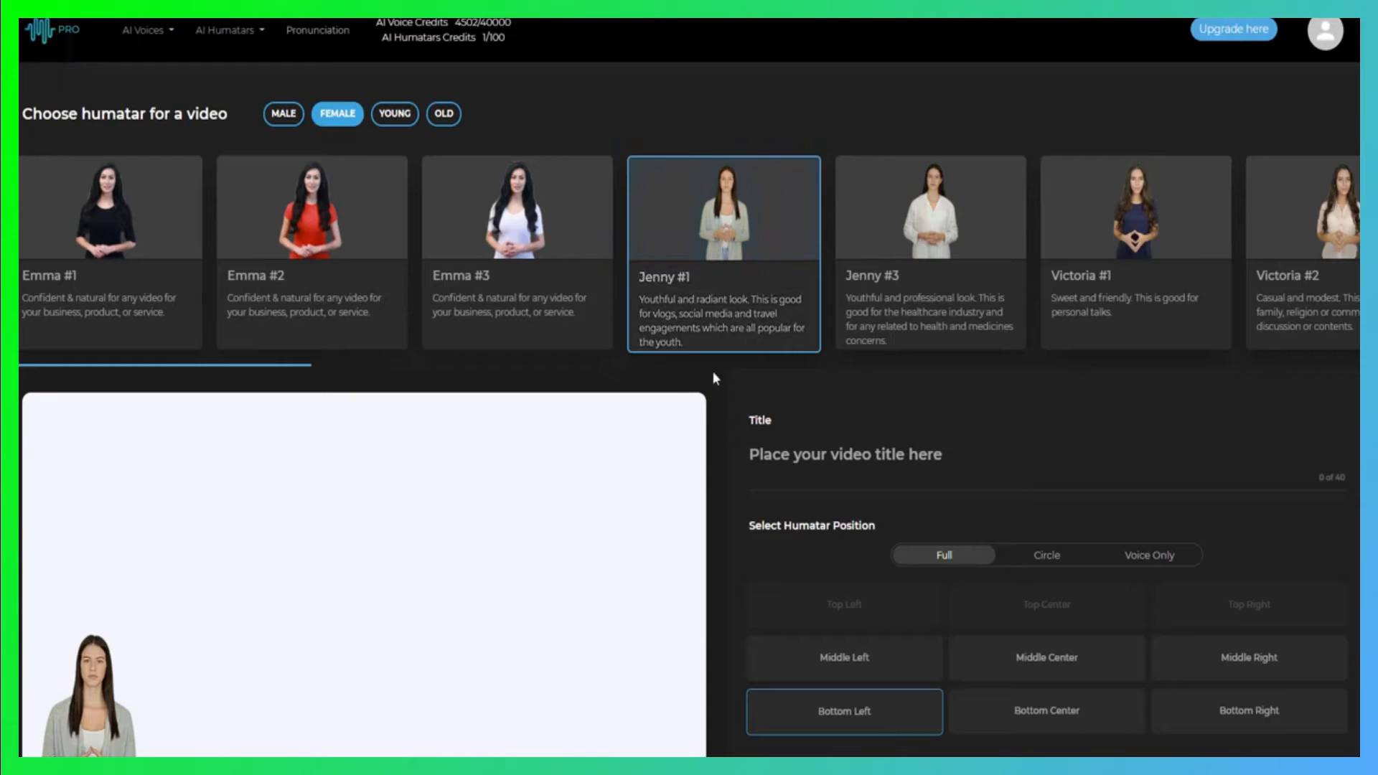
# Title the video "Example 1"
pyautogui.hscroll(2, 705, 348)
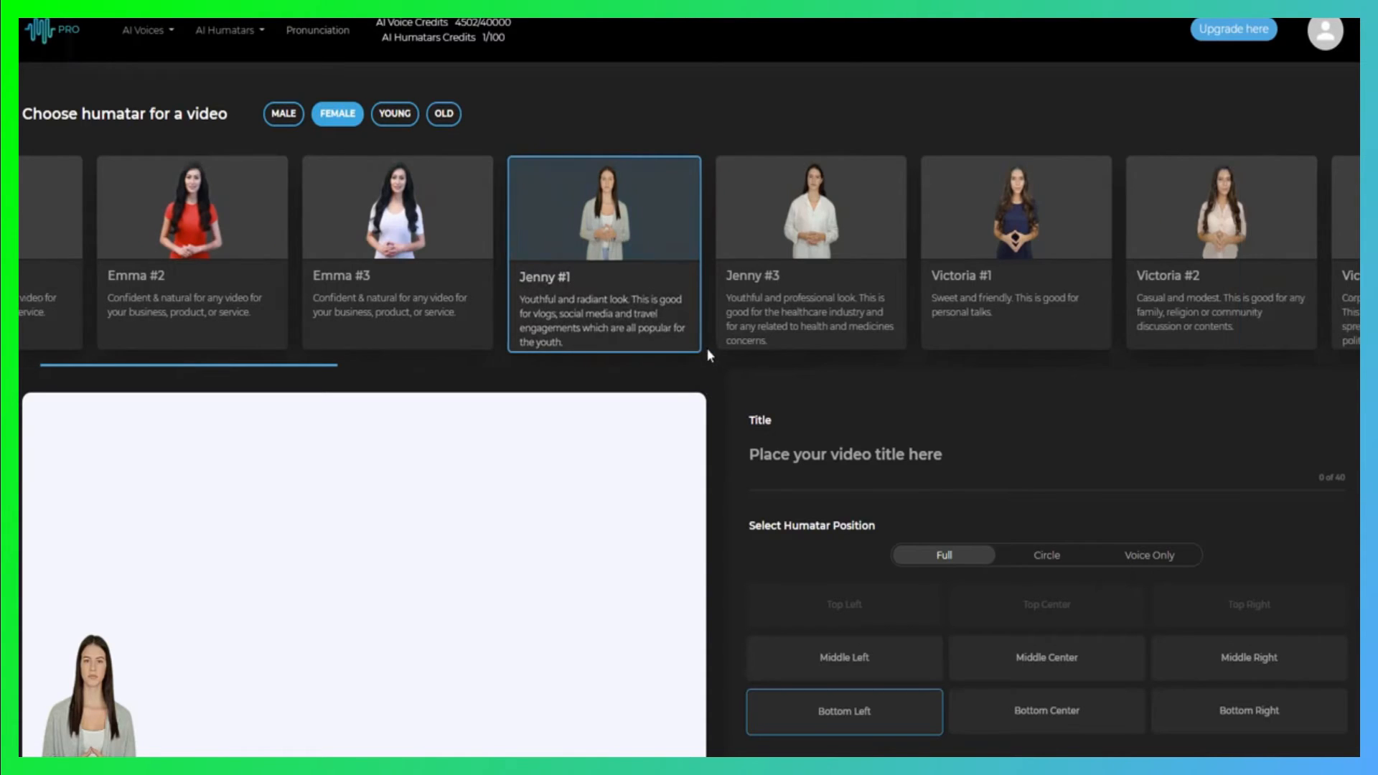
pyautogui.scroll(-2, 682, 411)
pyautogui.click(826, 321)
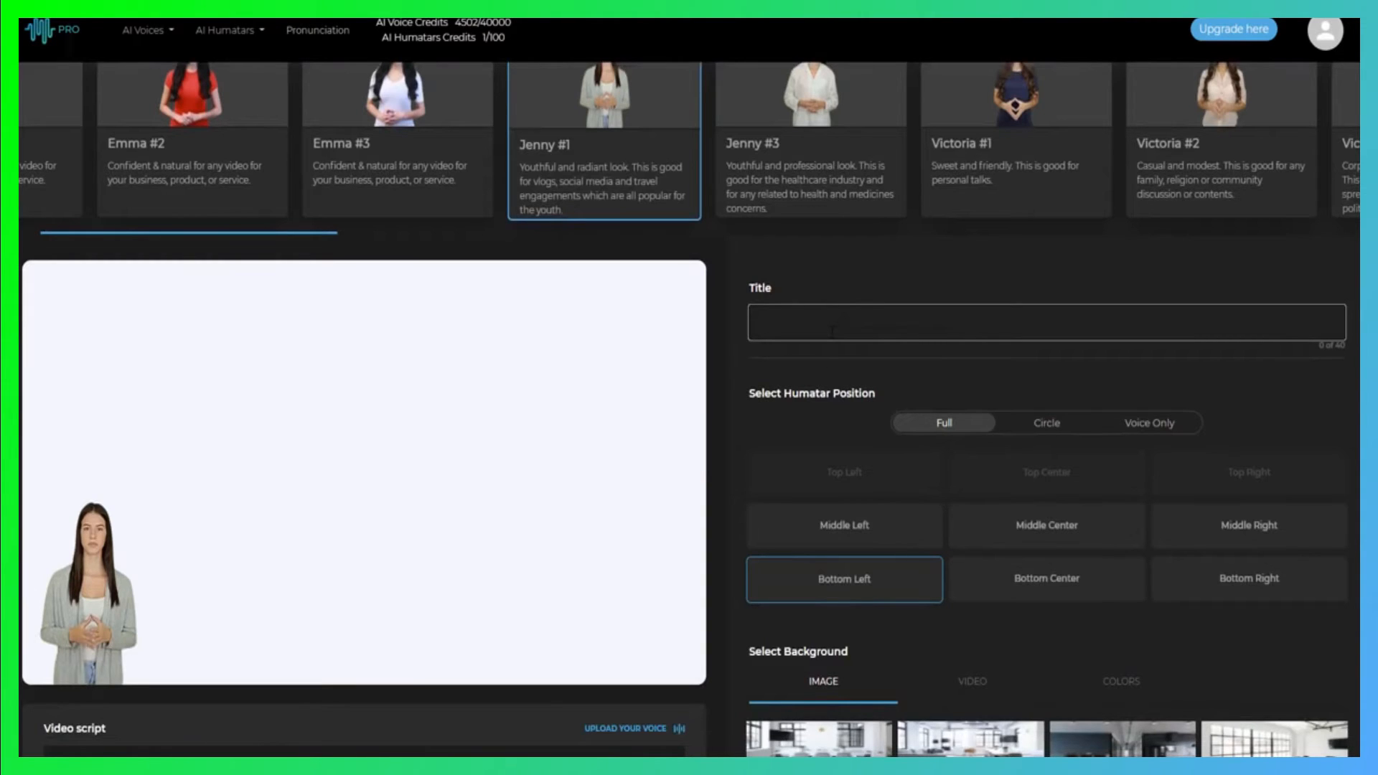
pyautogui.write('Example 1')
pyautogui.scroll(-2, 735, 399)
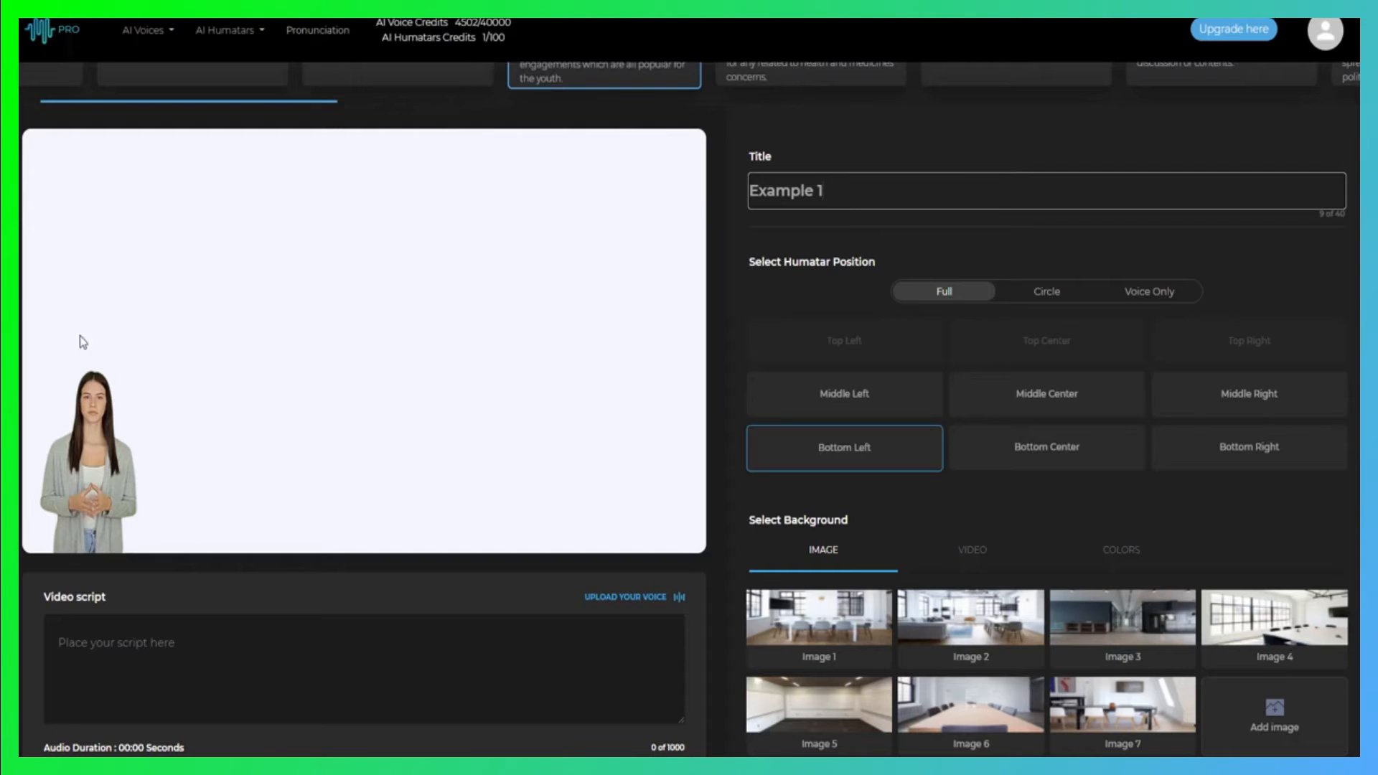
# Try the Circle display at Bottom Right and the Voice Only display for the humatar
pyautogui.click(1046, 291)
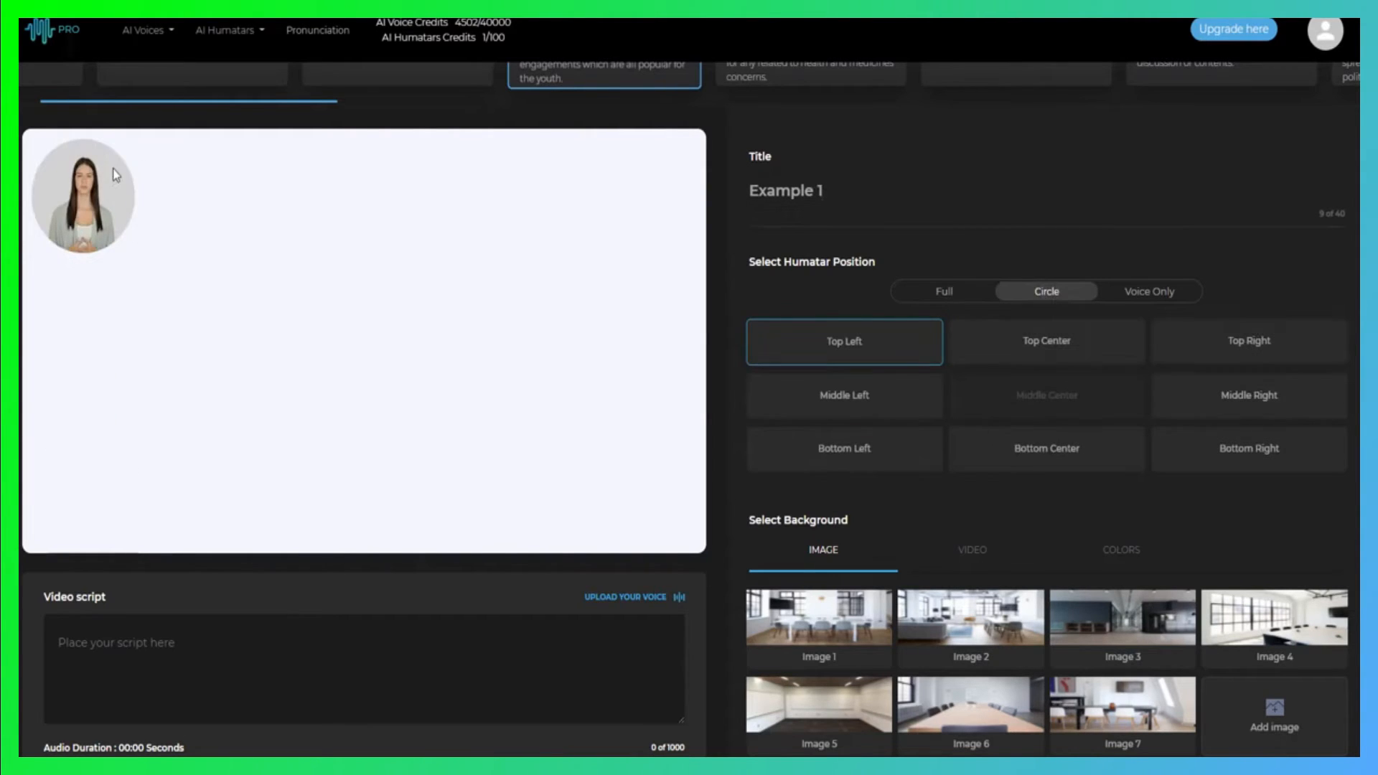
pyautogui.click(1249, 448)
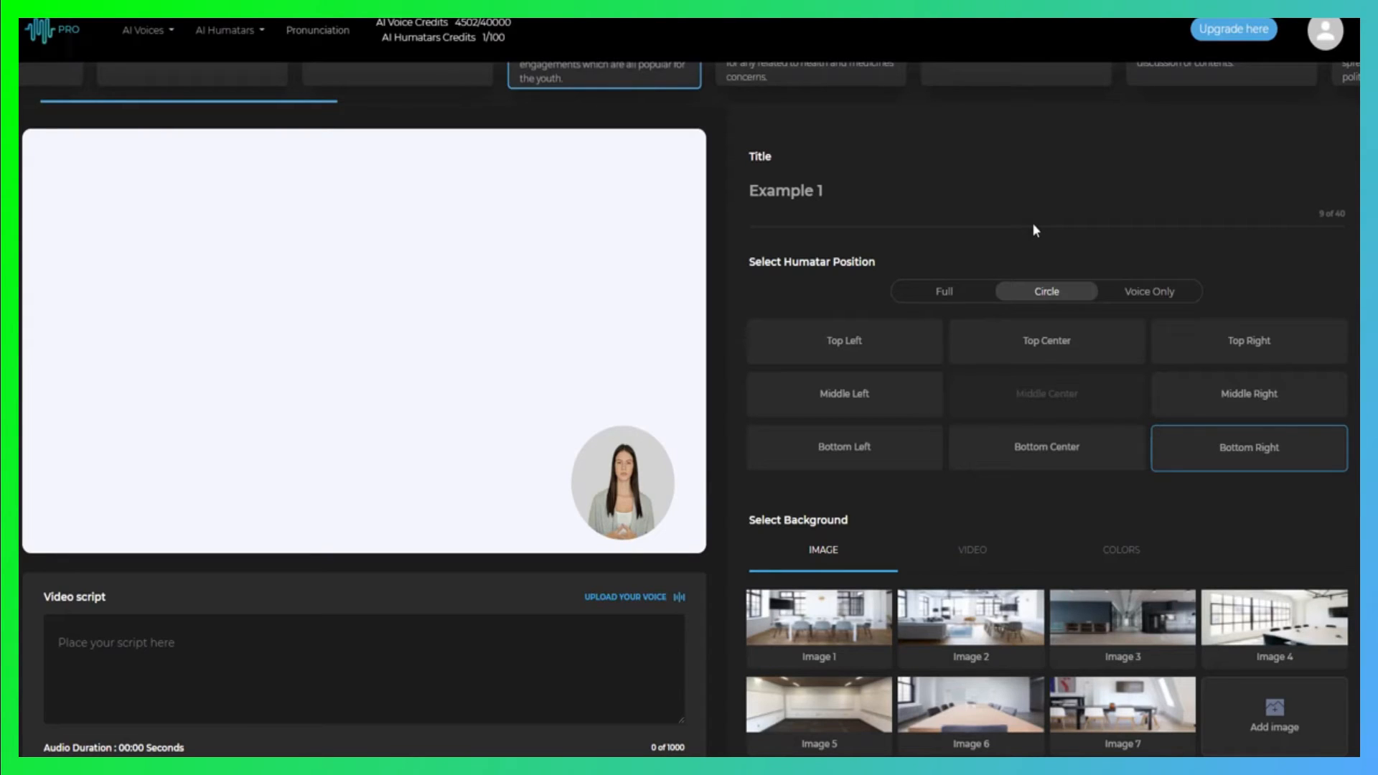
pyautogui.click(1157, 292)
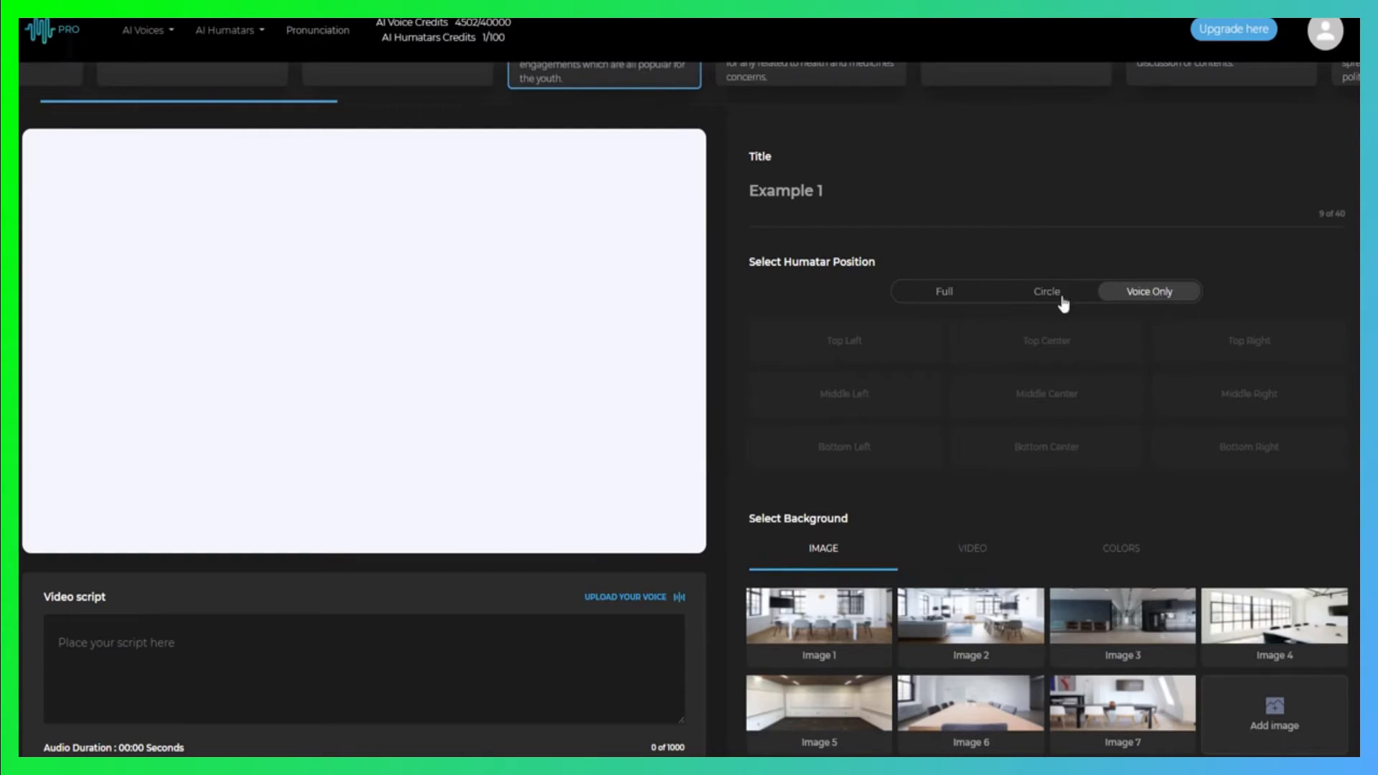
# Set the humatar to Full display in the Bottom Right position
pyautogui.click(945, 297)
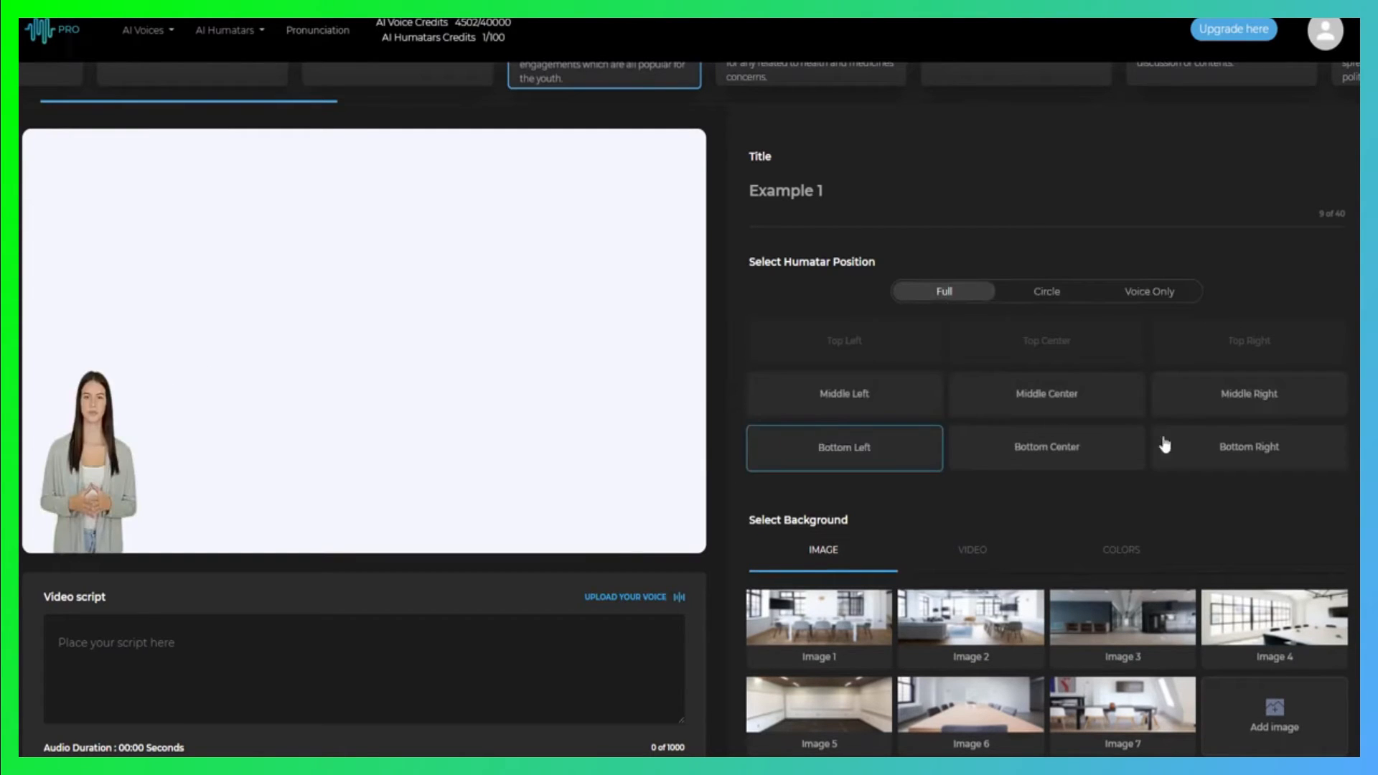
pyautogui.click(1230, 451)
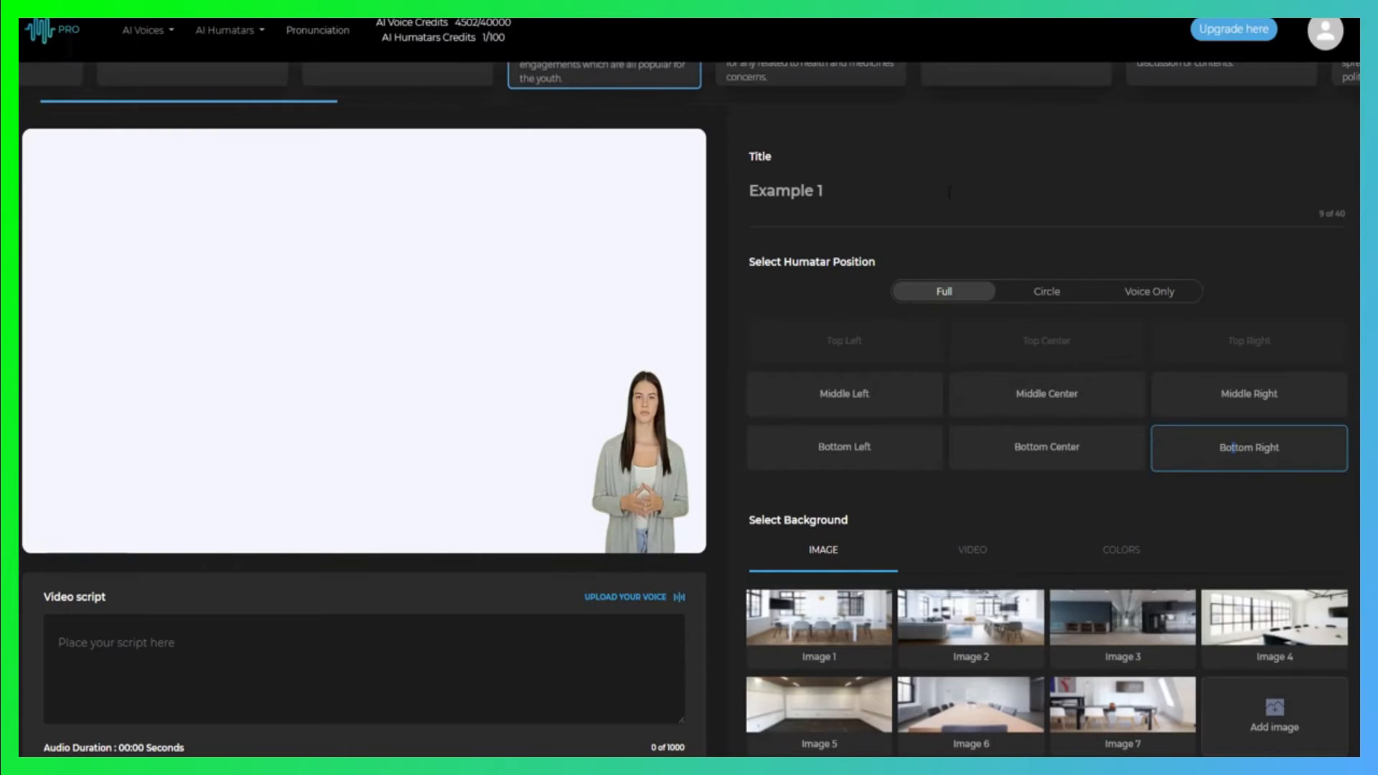
# Apply Image 1 as the slide's background
pyautogui.scroll(-5, 907, 187)
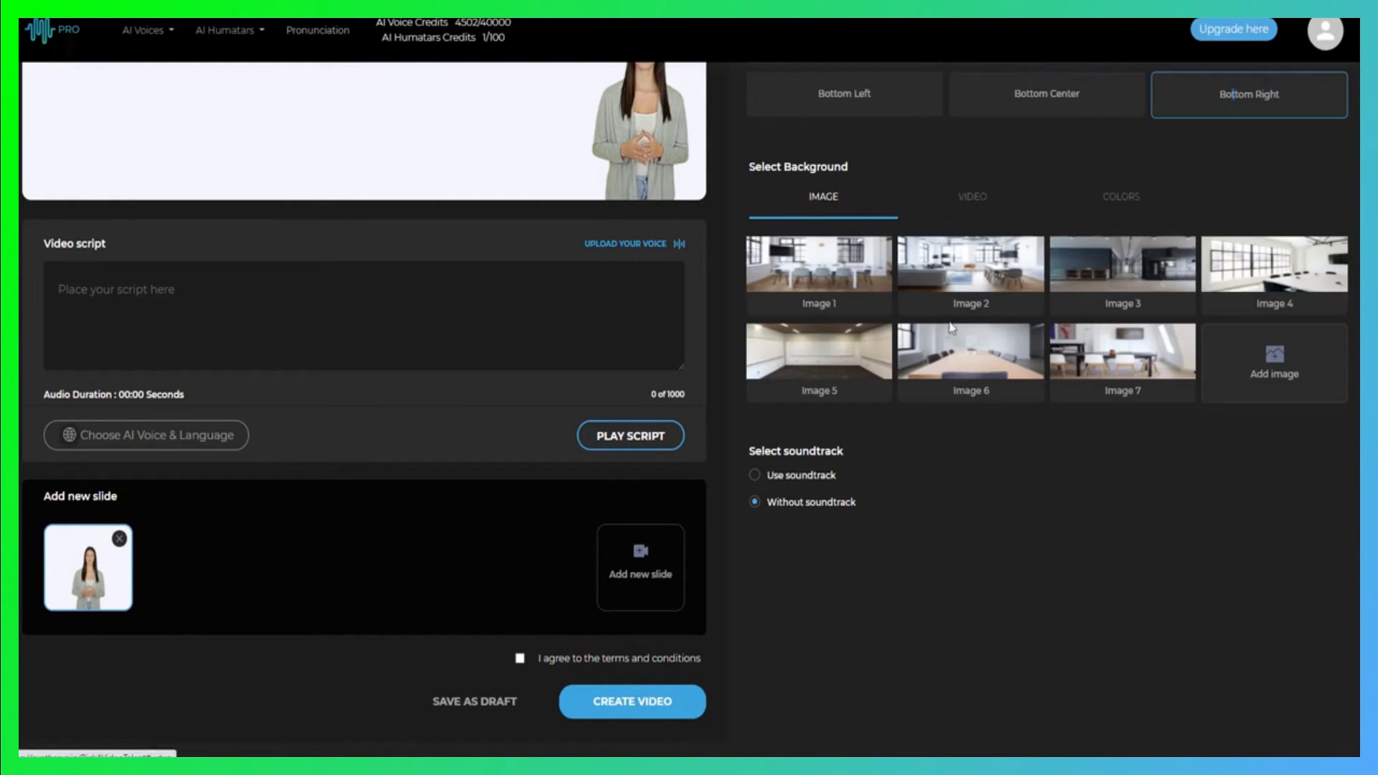
pyautogui.click(830, 272)
pyautogui.scroll(2, 928, 410)
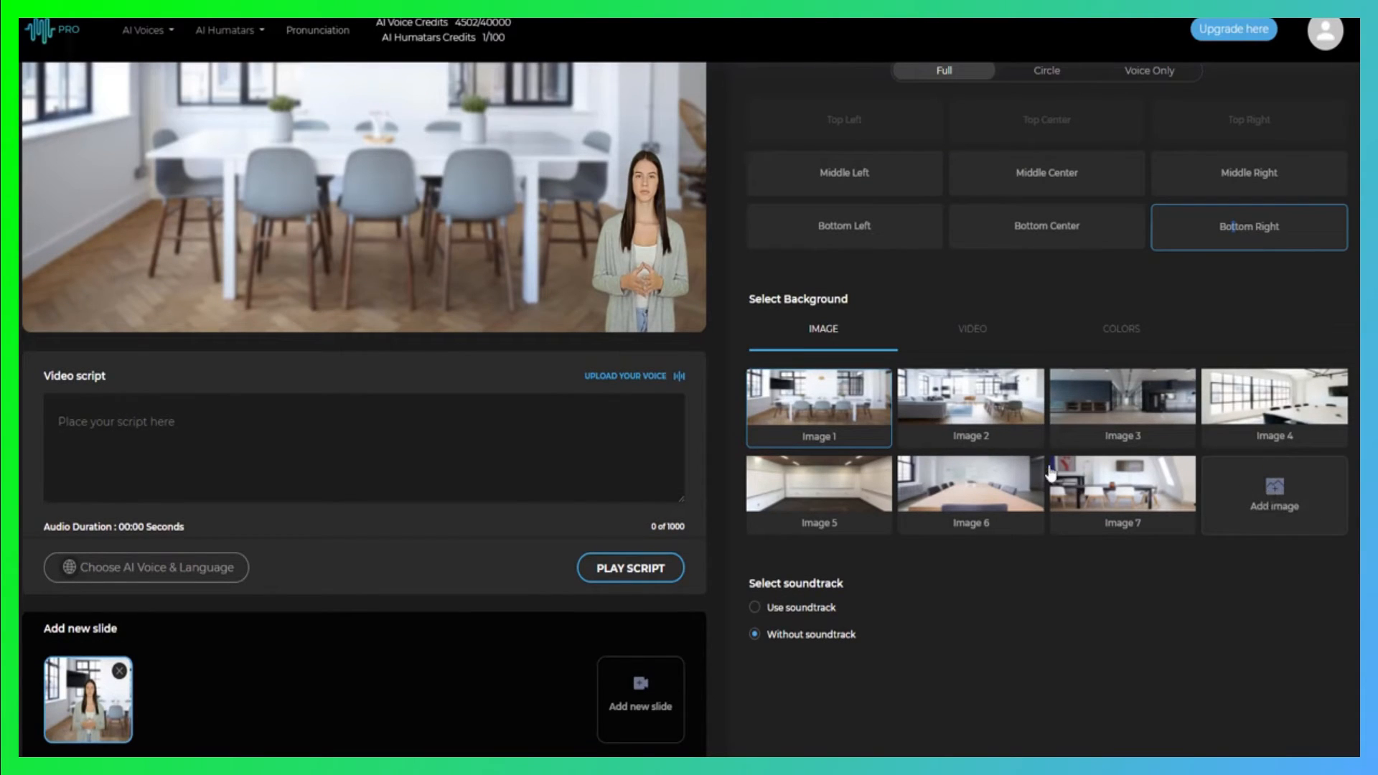
# Check the video backgrounds, and set the slide's background to the Selago color
pyautogui.click(968, 331)
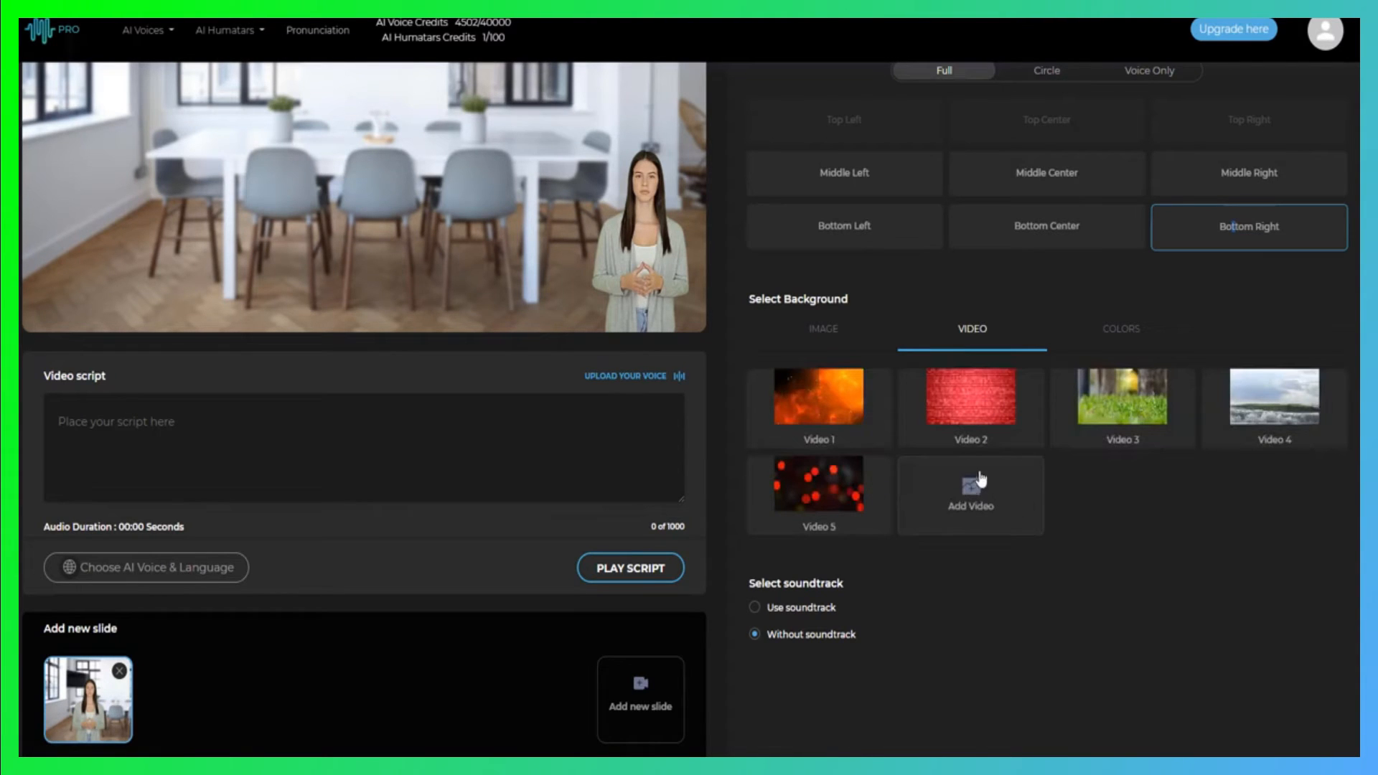
pyautogui.click(1123, 343)
pyautogui.click(836, 428)
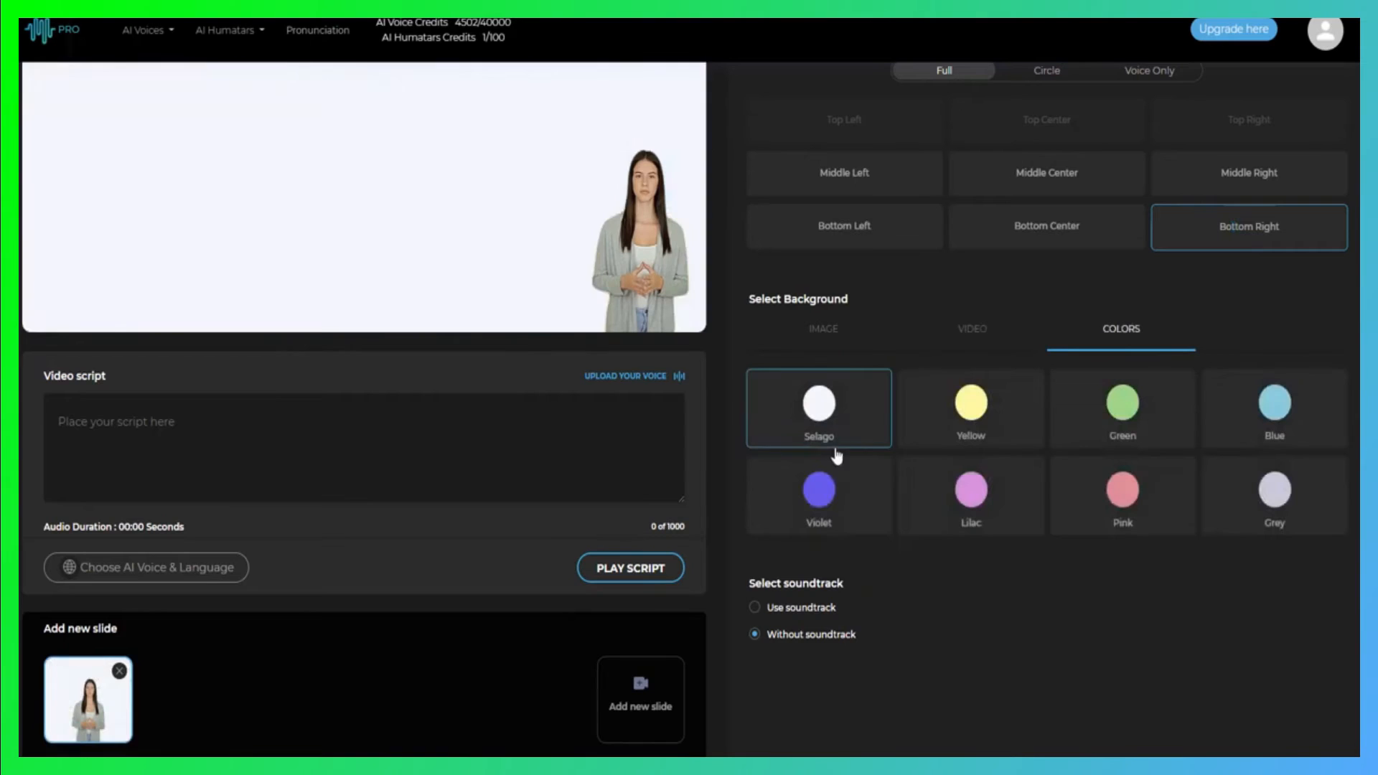
# Try the Violet, Yellow, Lilac and Green colors as the slide's background
pyautogui.click(832, 491)
pyautogui.click(970, 402)
pyautogui.click(989, 495)
pyautogui.click(1124, 417)
pyautogui.scroll(4, 909, 494)
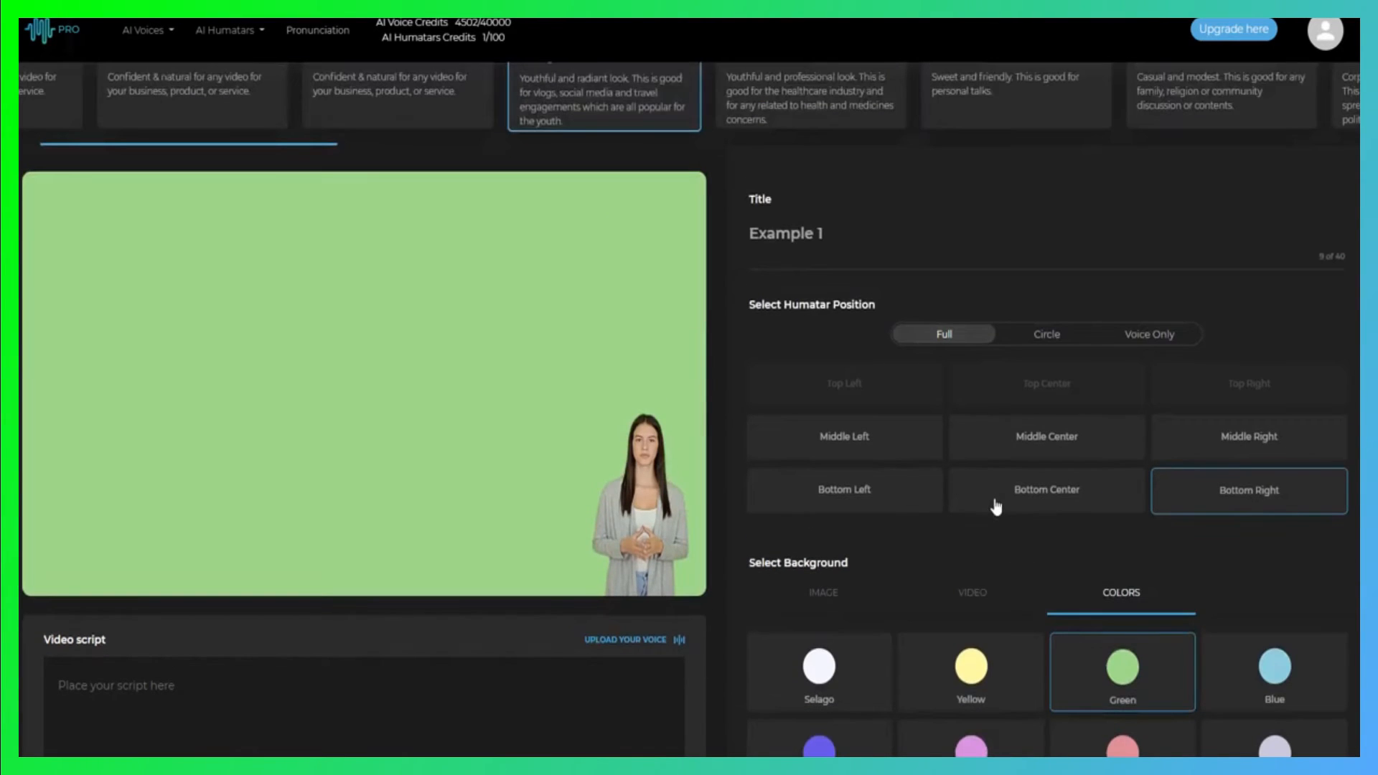
pyautogui.scroll(-2, 1019, 517)
pyautogui.scroll(-1, 1021, 518)
pyautogui.scroll(3, 1022, 517)
pyautogui.scroll(-4, 716, 435)
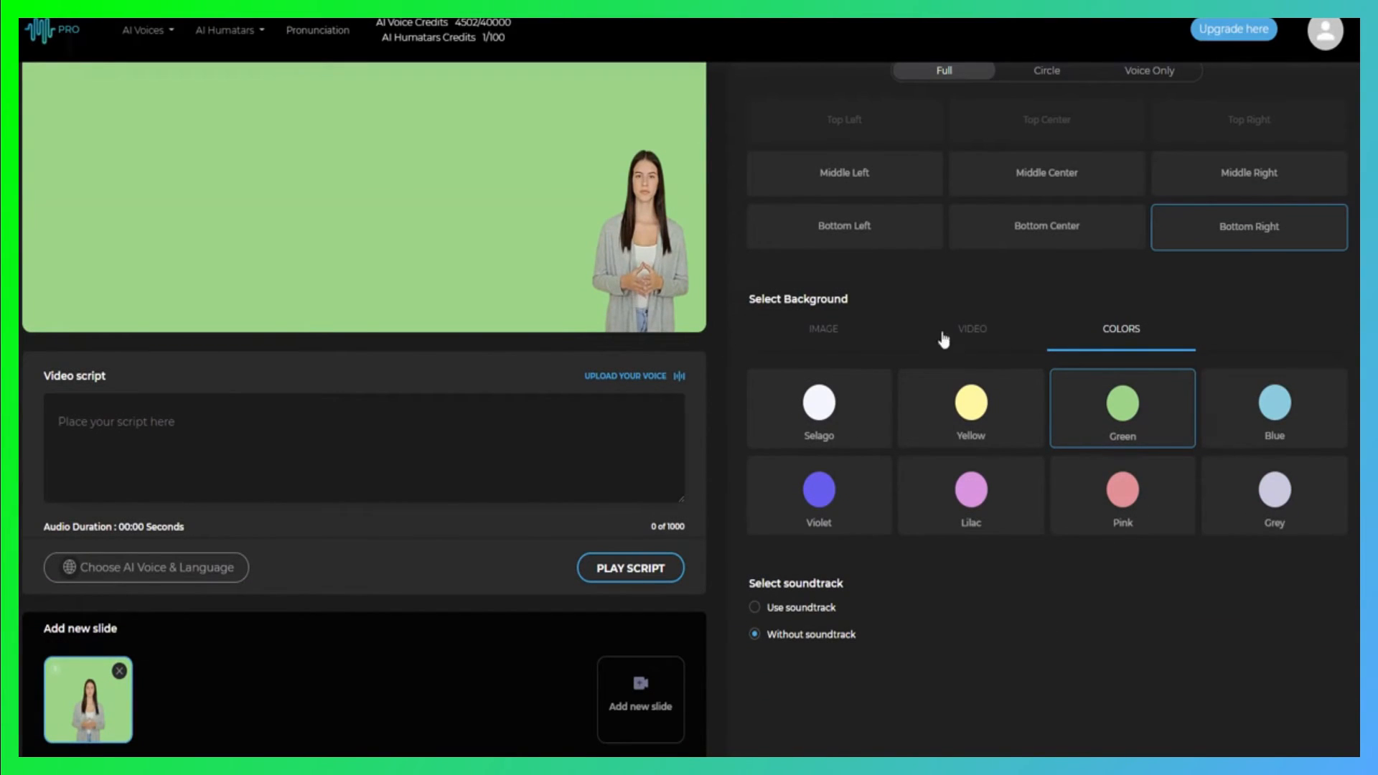
# Set the slide's background to Image 1 from the image backgrounds
pyautogui.click(824, 334)
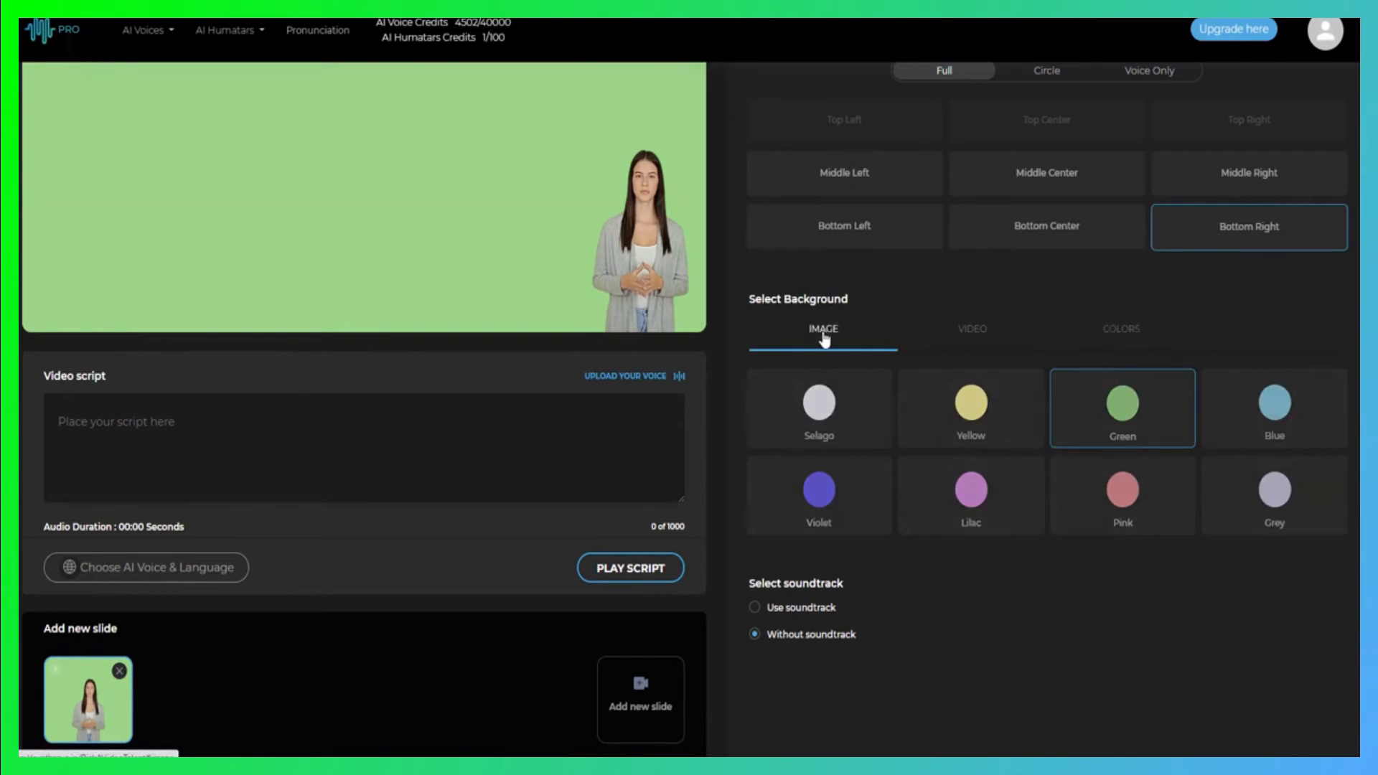
pyautogui.click(825, 398)
pyautogui.scroll(2, 989, 460)
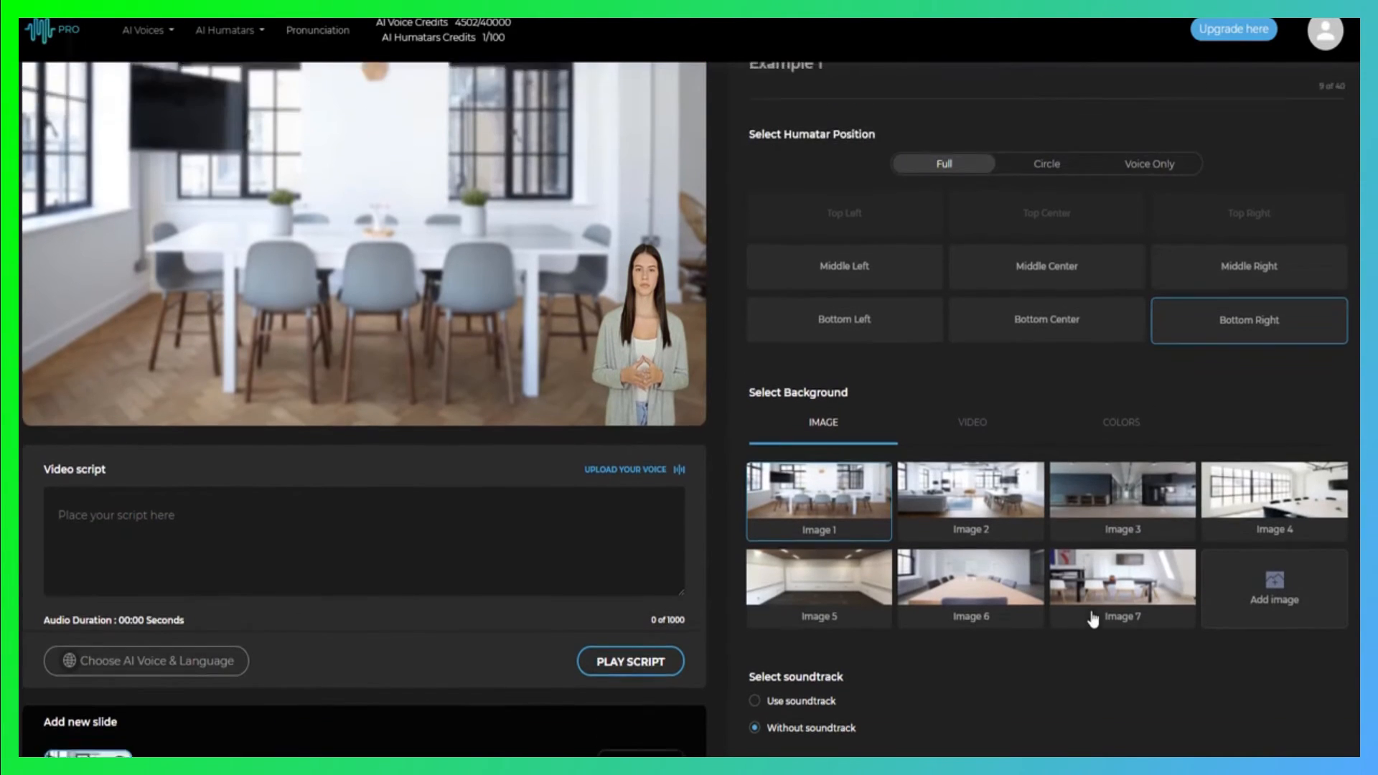
pyautogui.scroll(-2, 452, 449)
# Enter the video script "Hey, this is Jenny. In this video, I want to talk to you about using this new artificial intelligence software for text to speech."
pyautogui.click(284, 433)
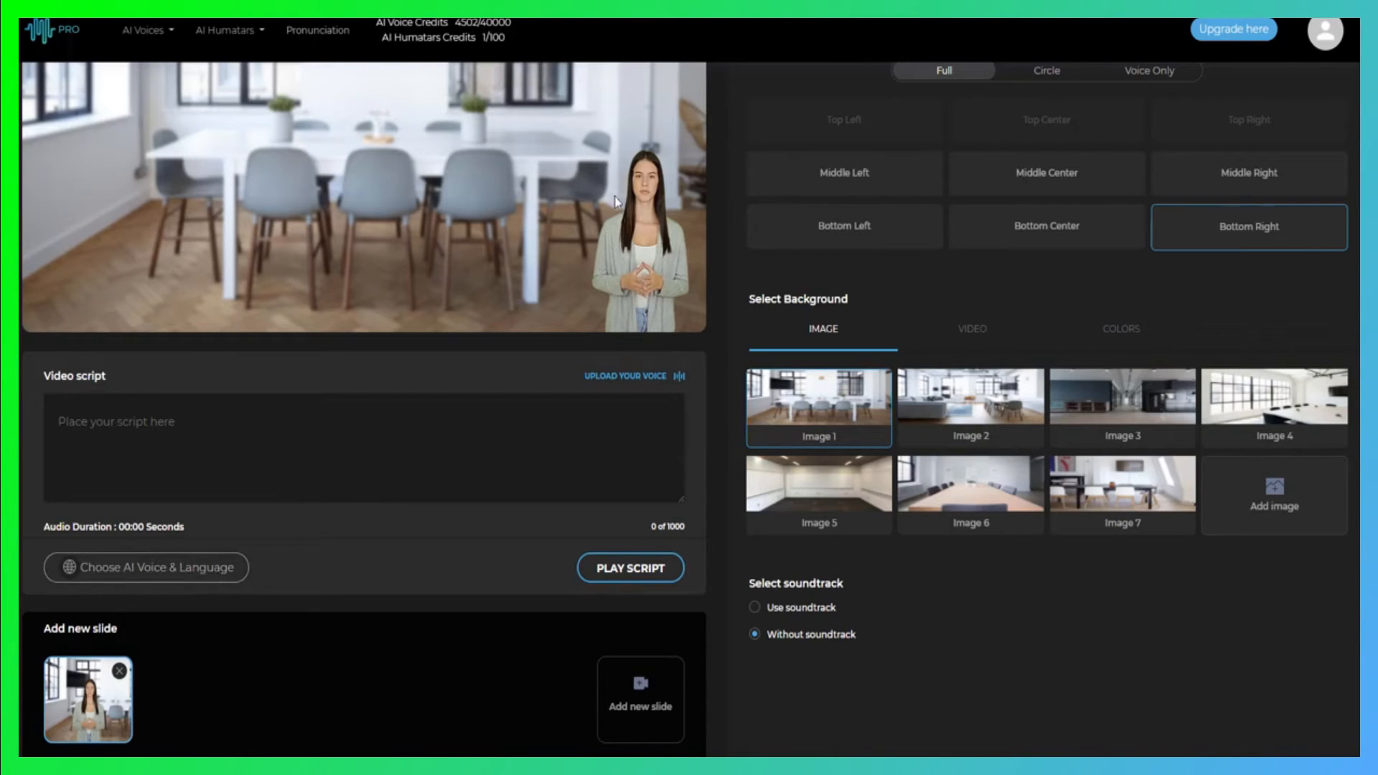
pyautogui.click(178, 438)
pyautogui.write('Hey, this is Jenny.  In this video, I want to talk to you about using this new artificial intelligence software for text to speech.')
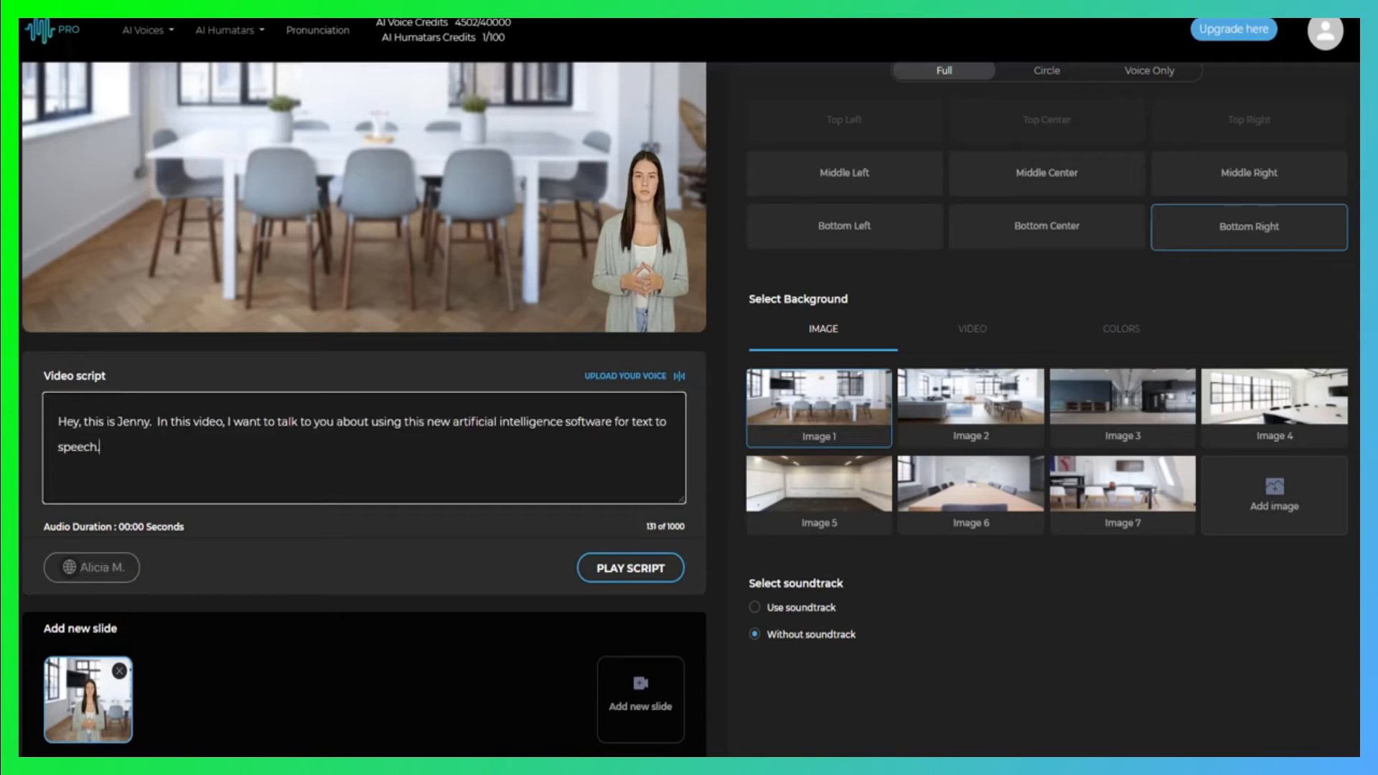
# Listen to voice samples in the voice language list and choose Jenny as the script's voice
pyautogui.click(106, 569)
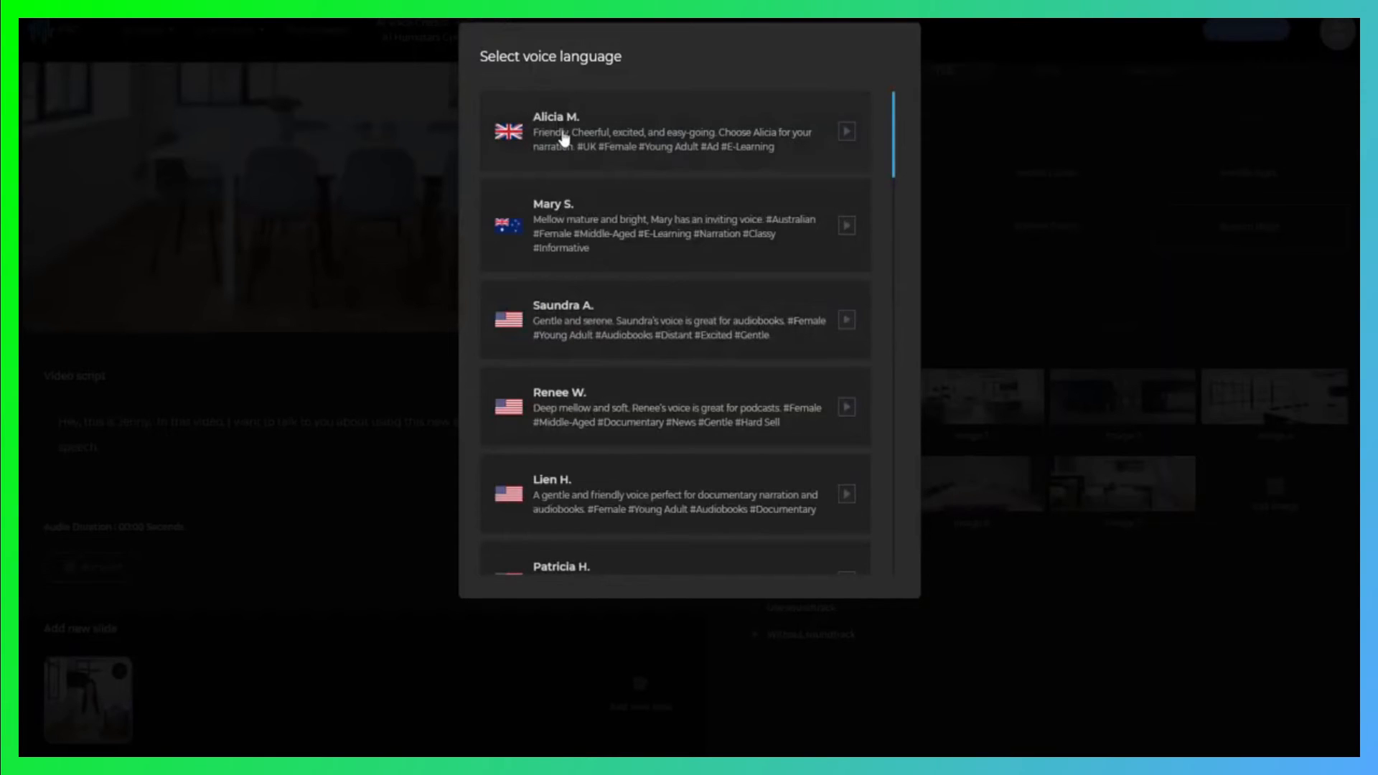
pyautogui.click(847, 133)
pyautogui.scroll(-20, 666, 379)
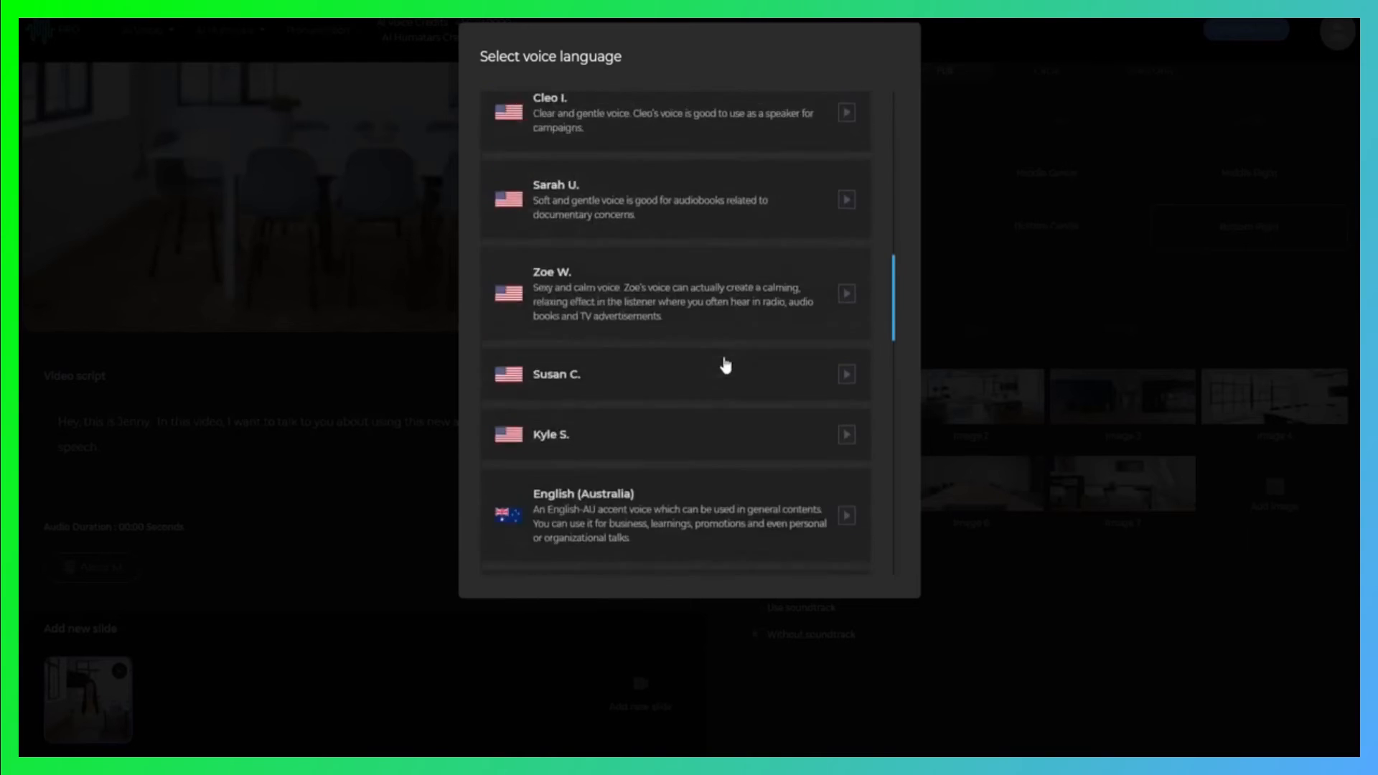
pyautogui.scroll(-12, 725, 365)
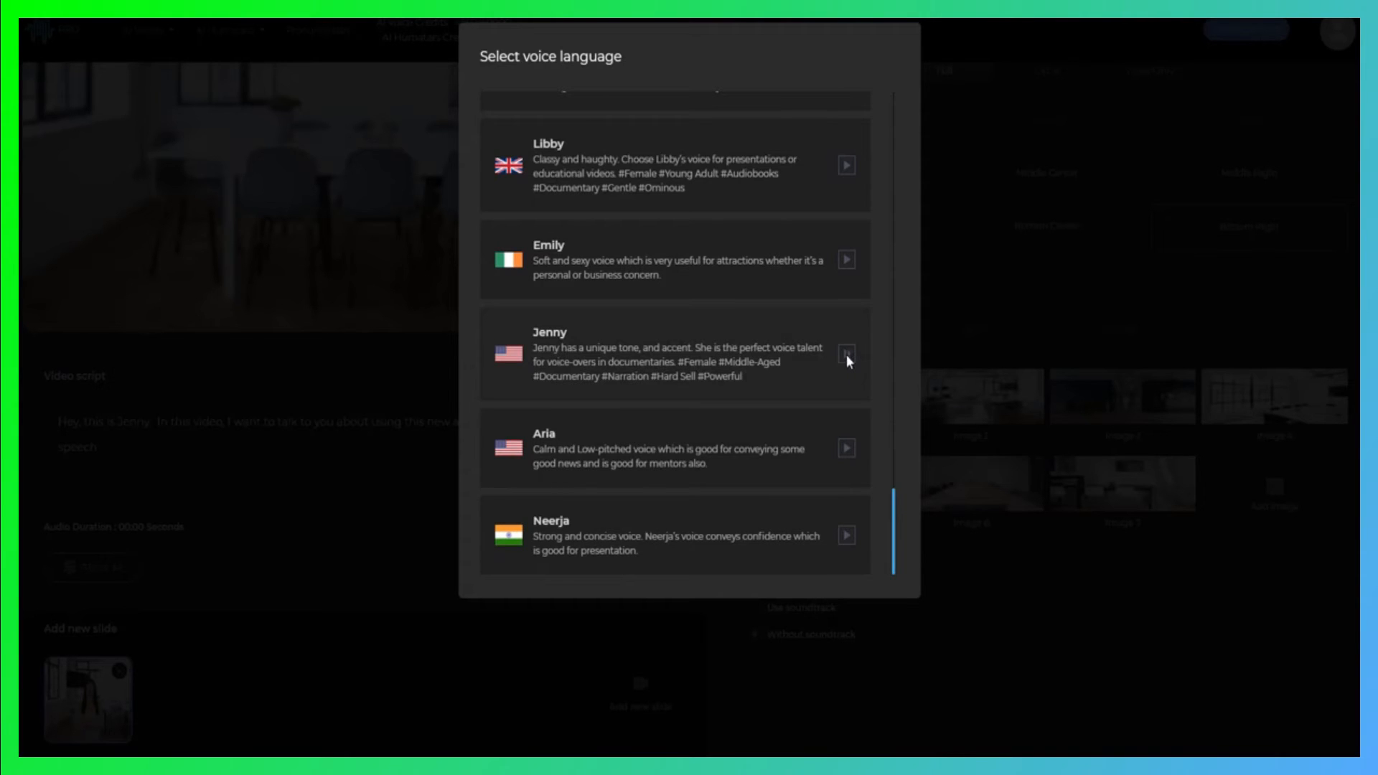
pyautogui.click(667, 377)
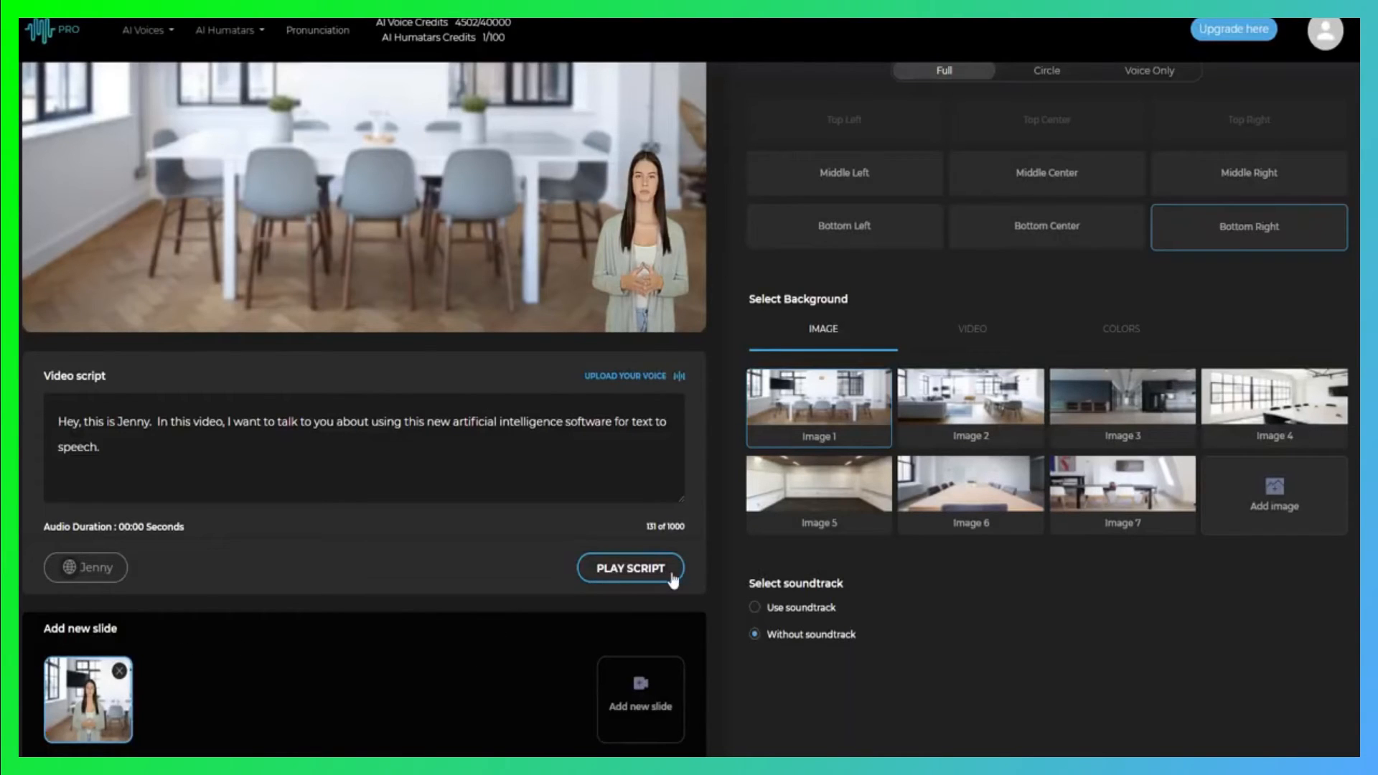
# Play the video script with the chosen voice to generate its audio
pyautogui.scroll(-2, 530, 518)
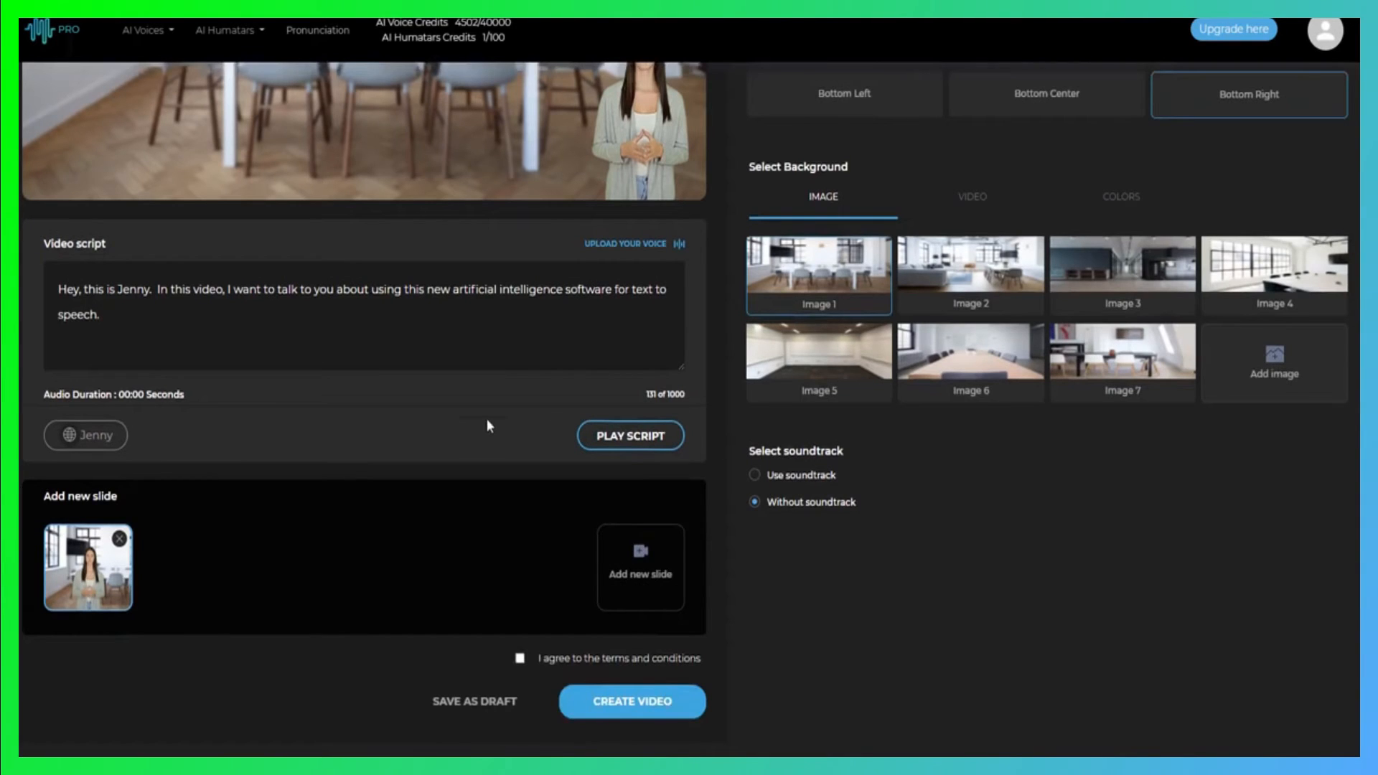
pyautogui.scroll(2, 488, 419)
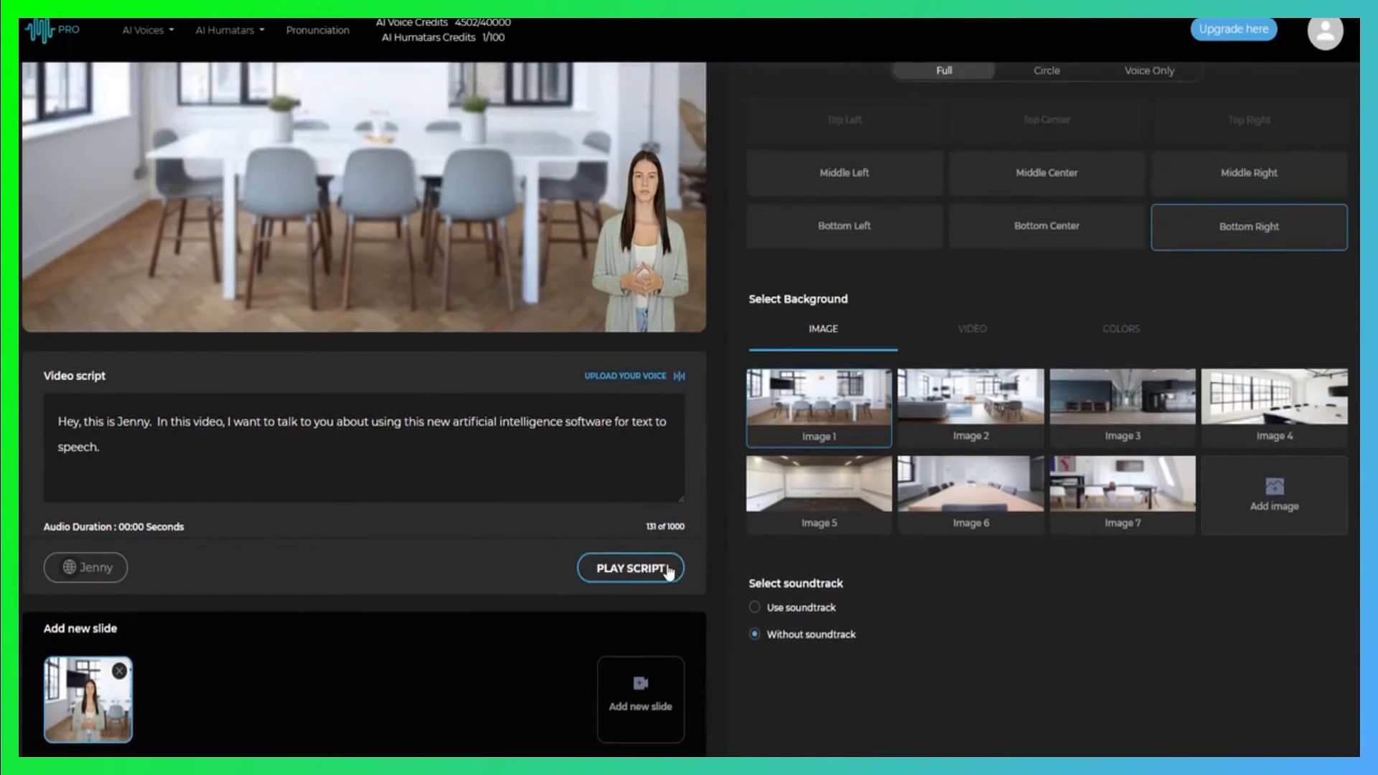
pyautogui.click(632, 570)
# Try the Use soundtrack option with its Corporate, Inspiration, Modern and Urban choices, and switch back to Without soundtrack
pyautogui.scroll(-2, 915, 598)
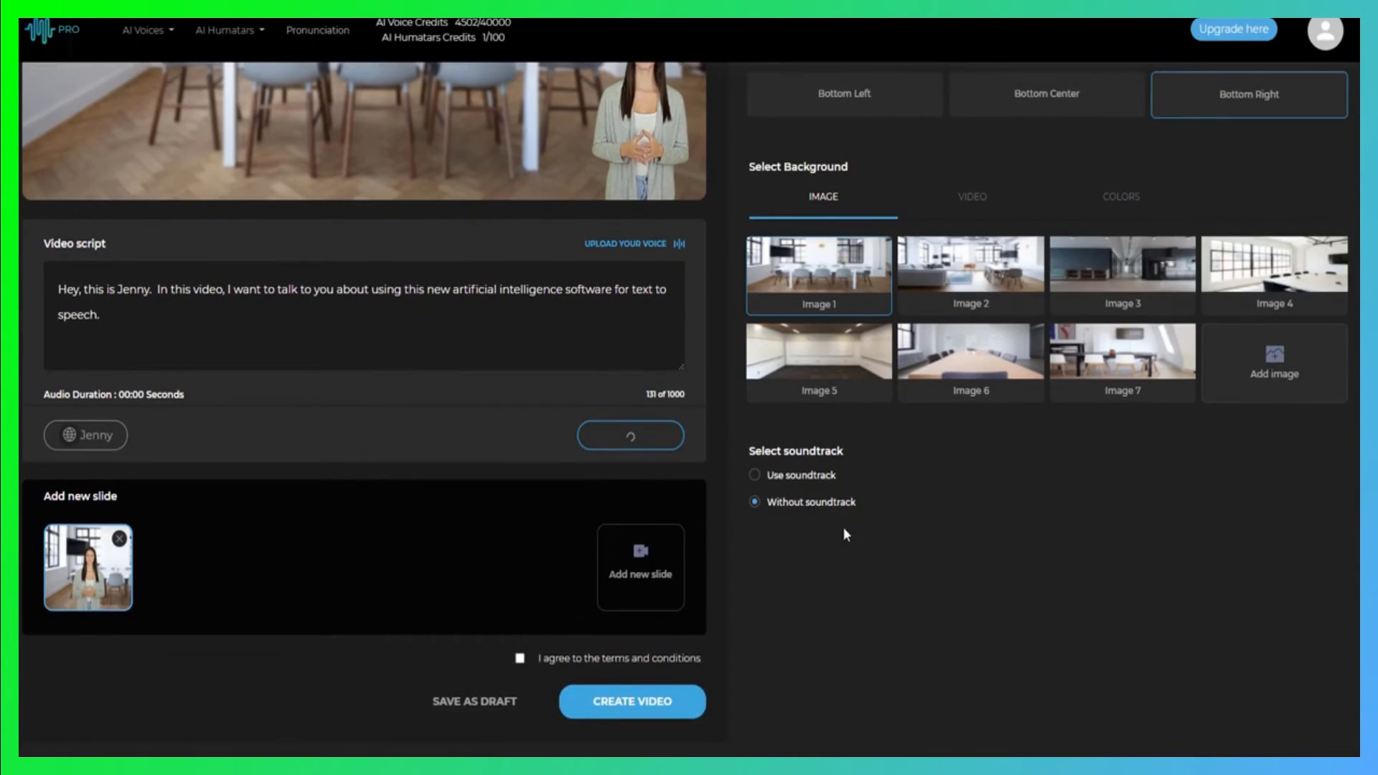
pyautogui.click(755, 475)
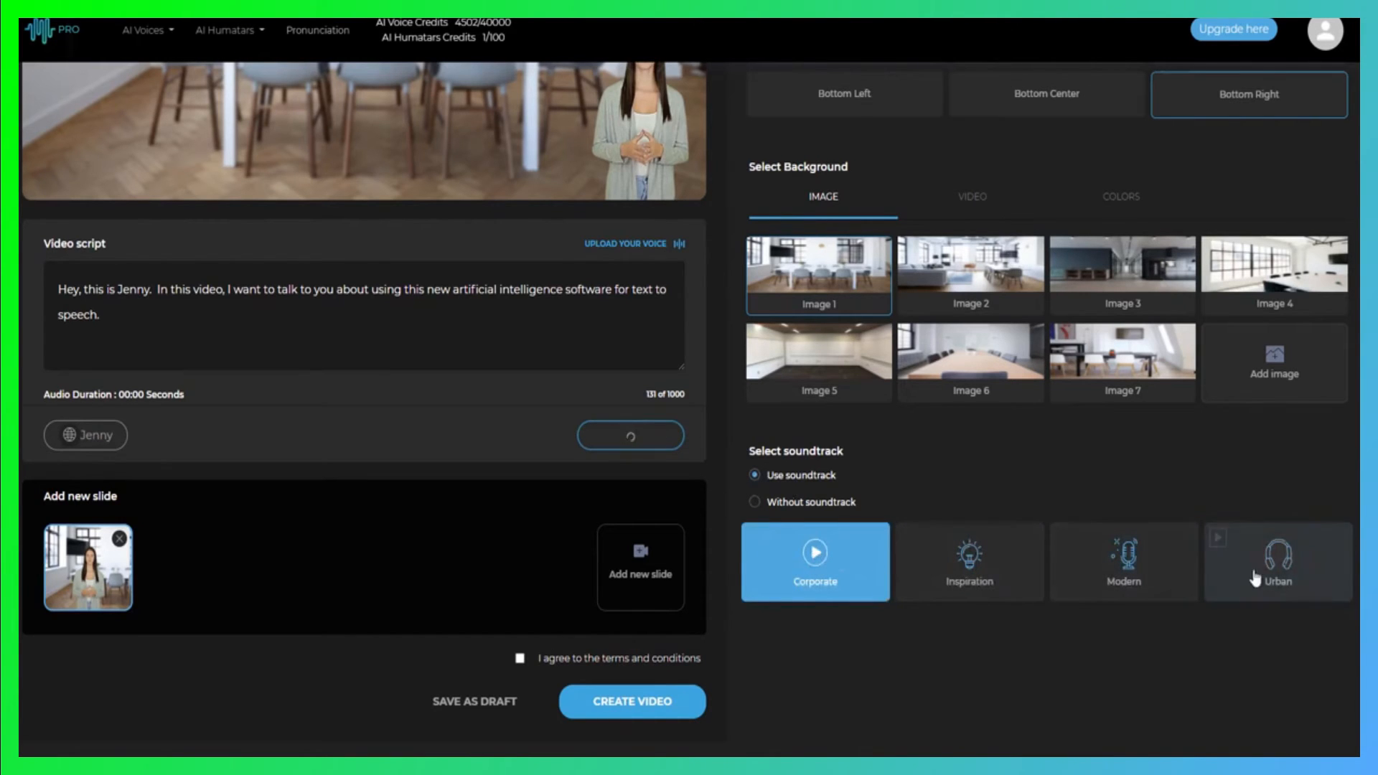
pyautogui.scroll(2, 735, 471)
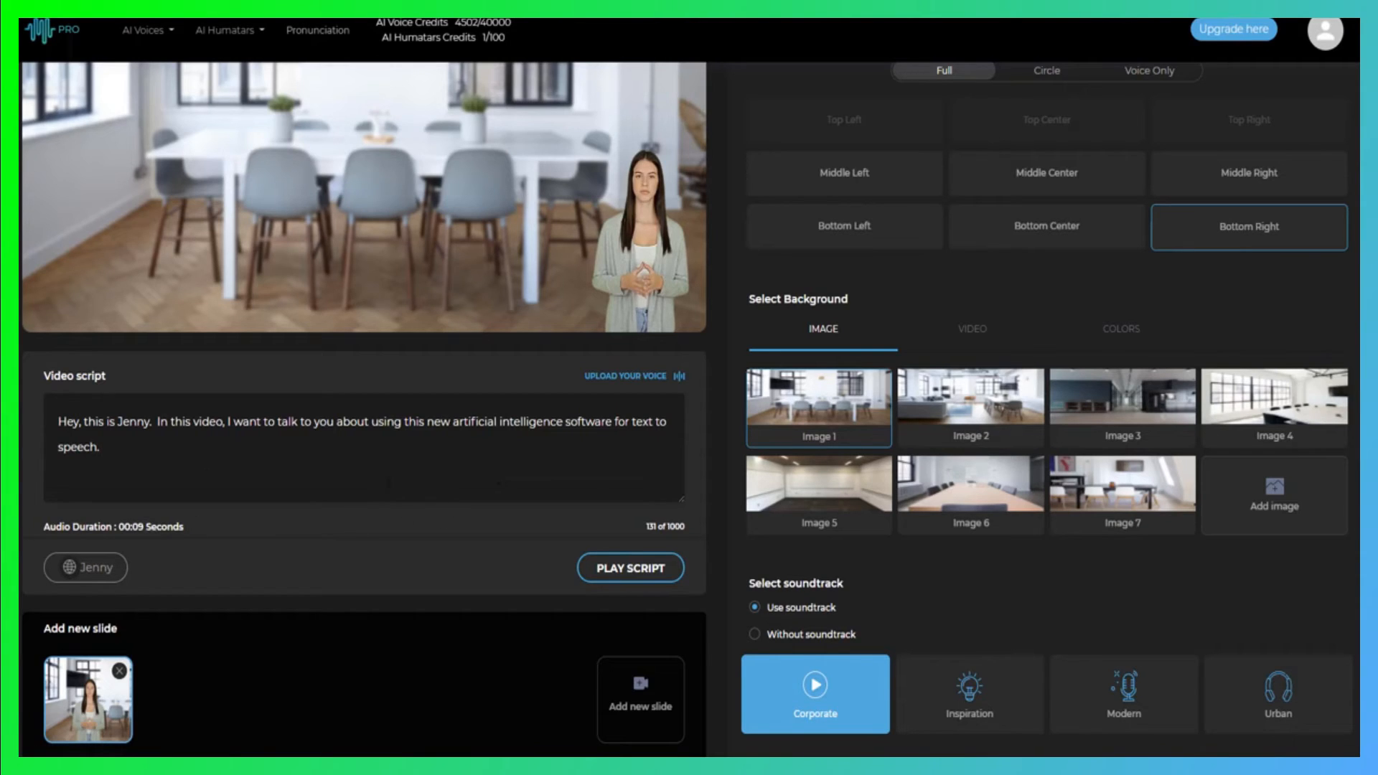
pyautogui.scroll(-2, 689, 402)
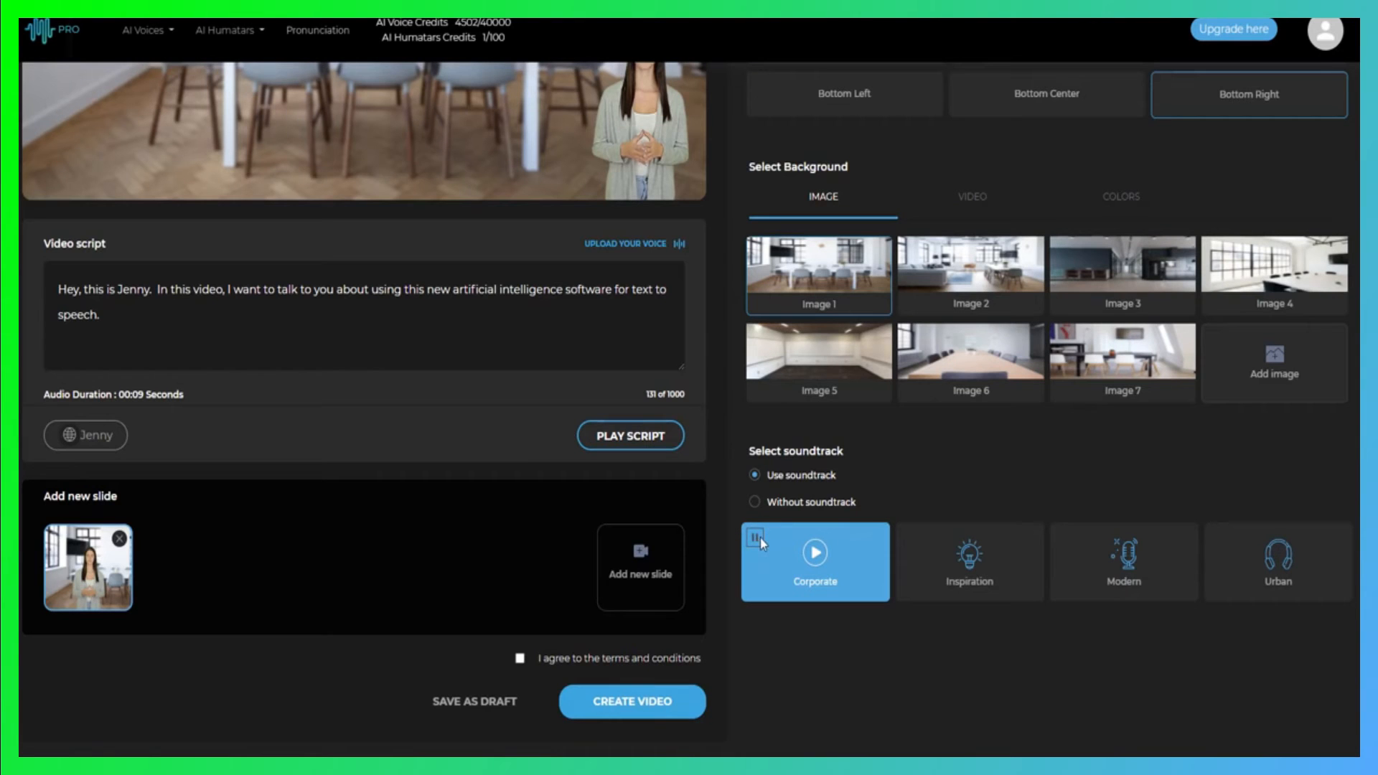
pyautogui.click(755, 539)
pyautogui.click(754, 502)
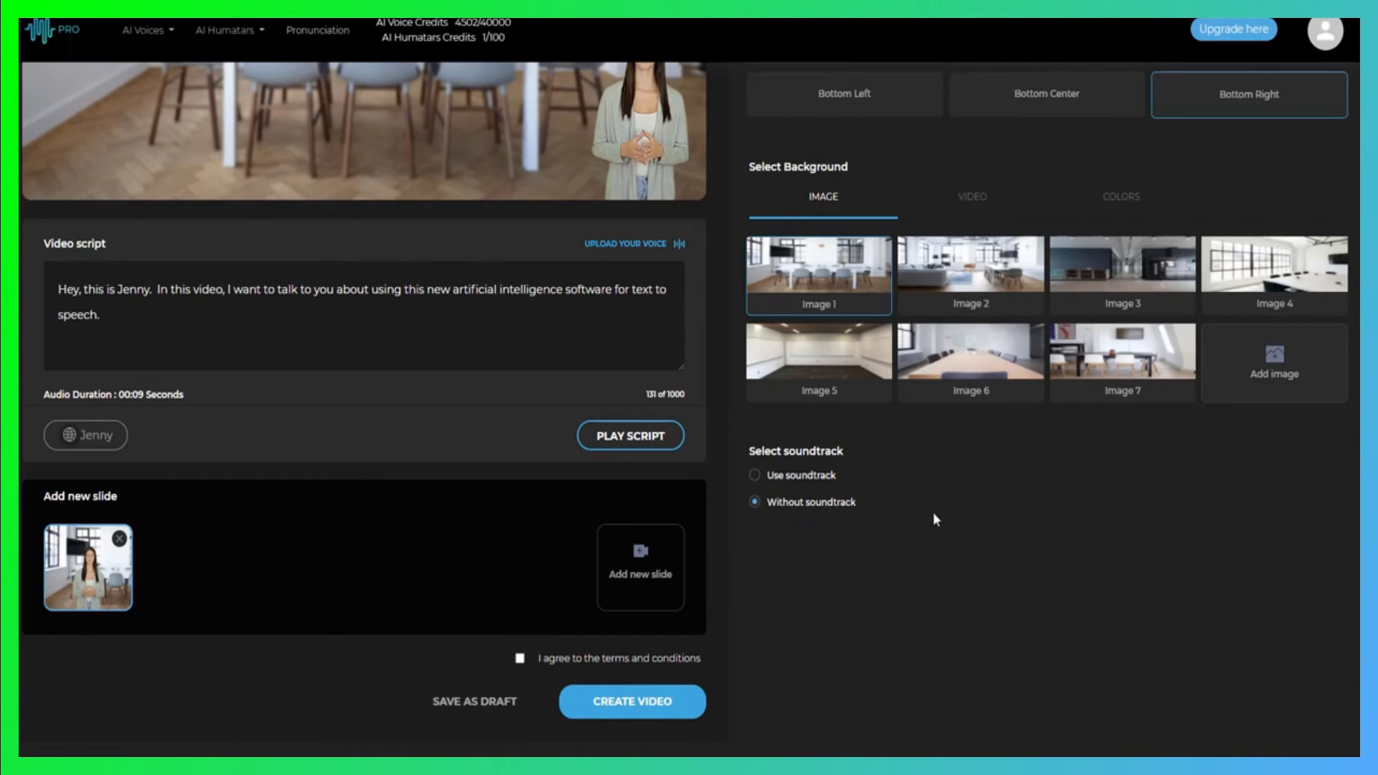
pyautogui.click(754, 475)
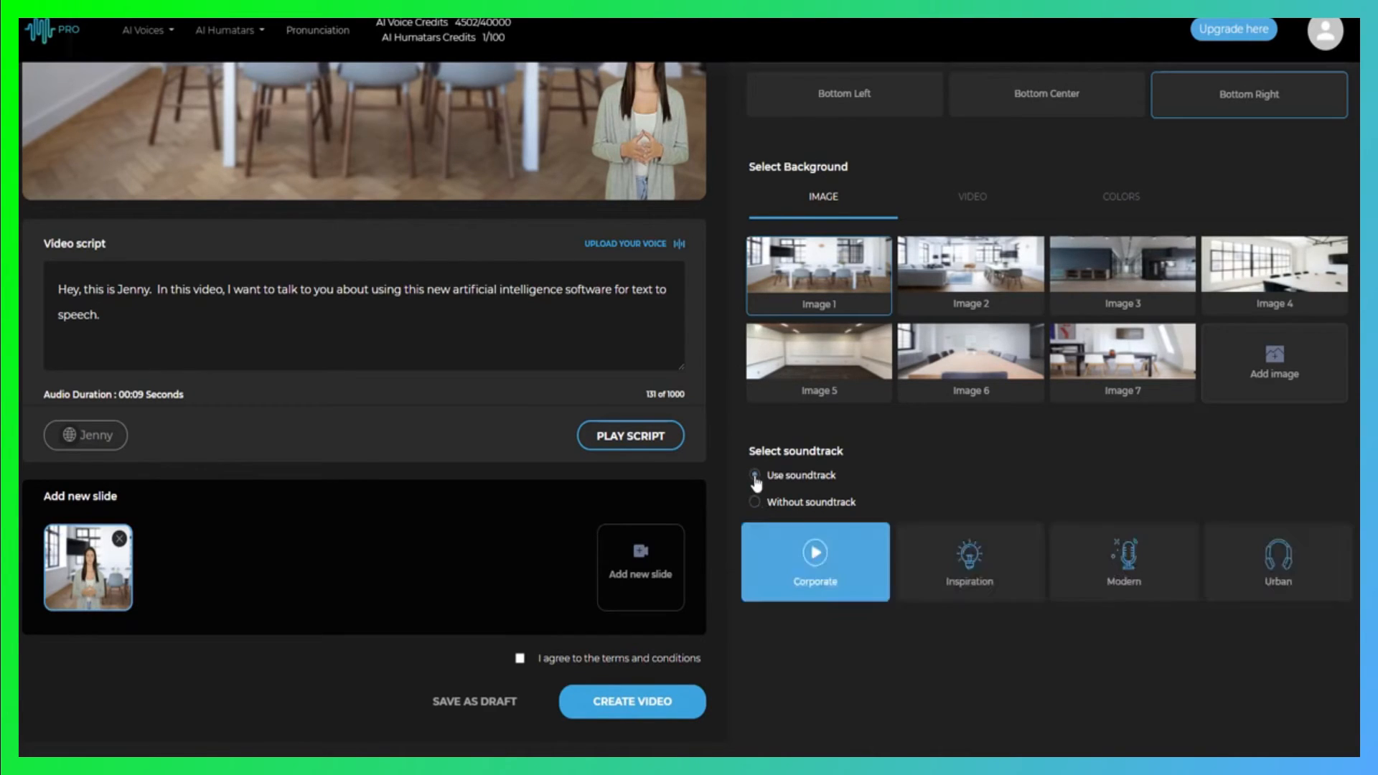
pyautogui.click(759, 502)
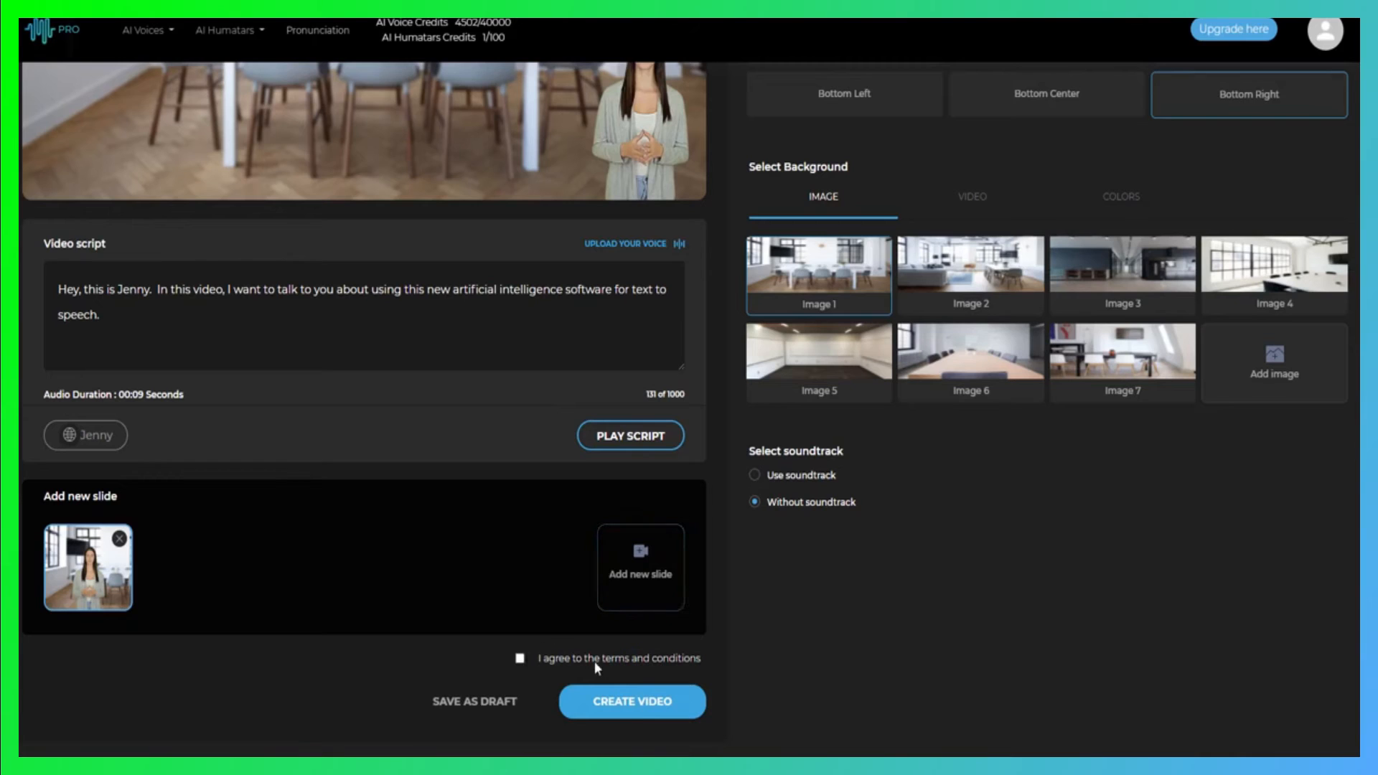
# Agree to the terms and conditions, create the Example 1 video and check its remaining rendering time
pyautogui.click(519, 659)
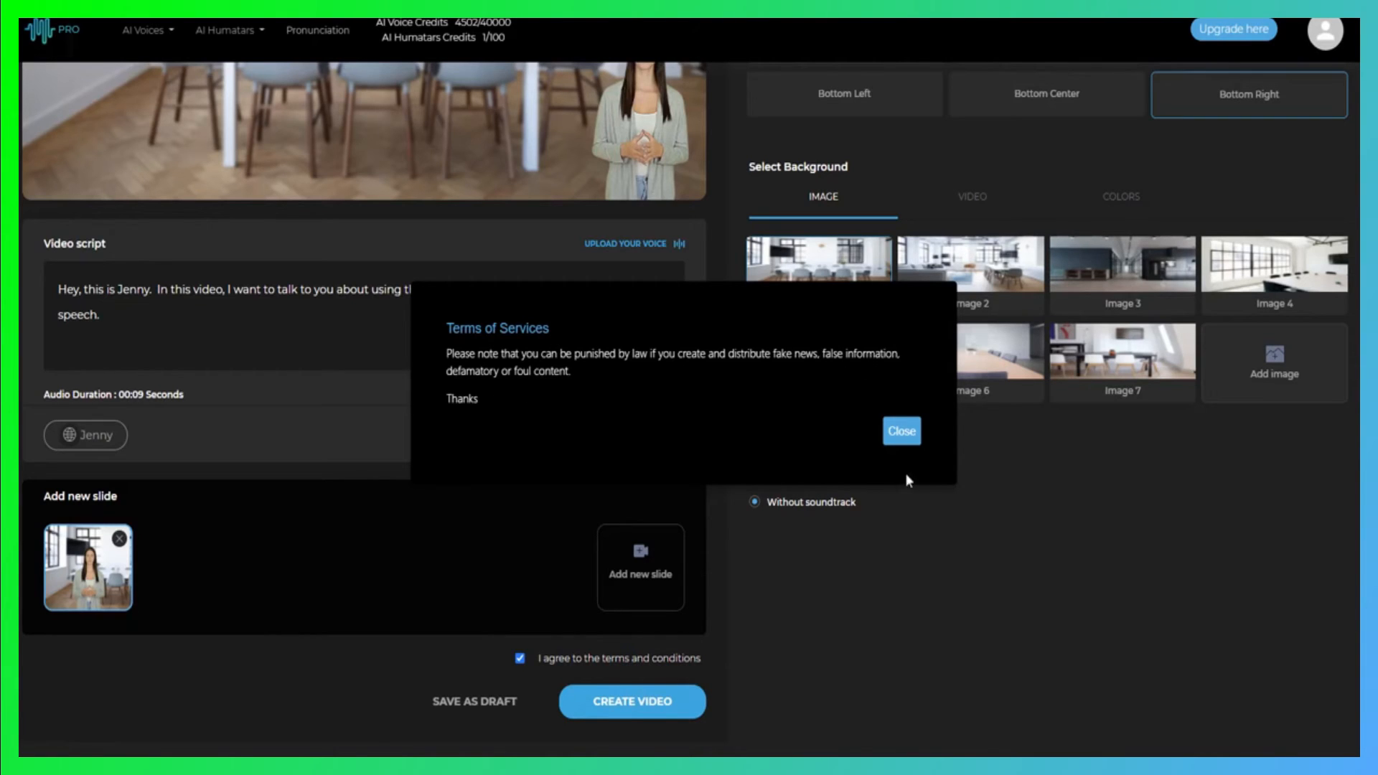
pyautogui.click(901, 431)
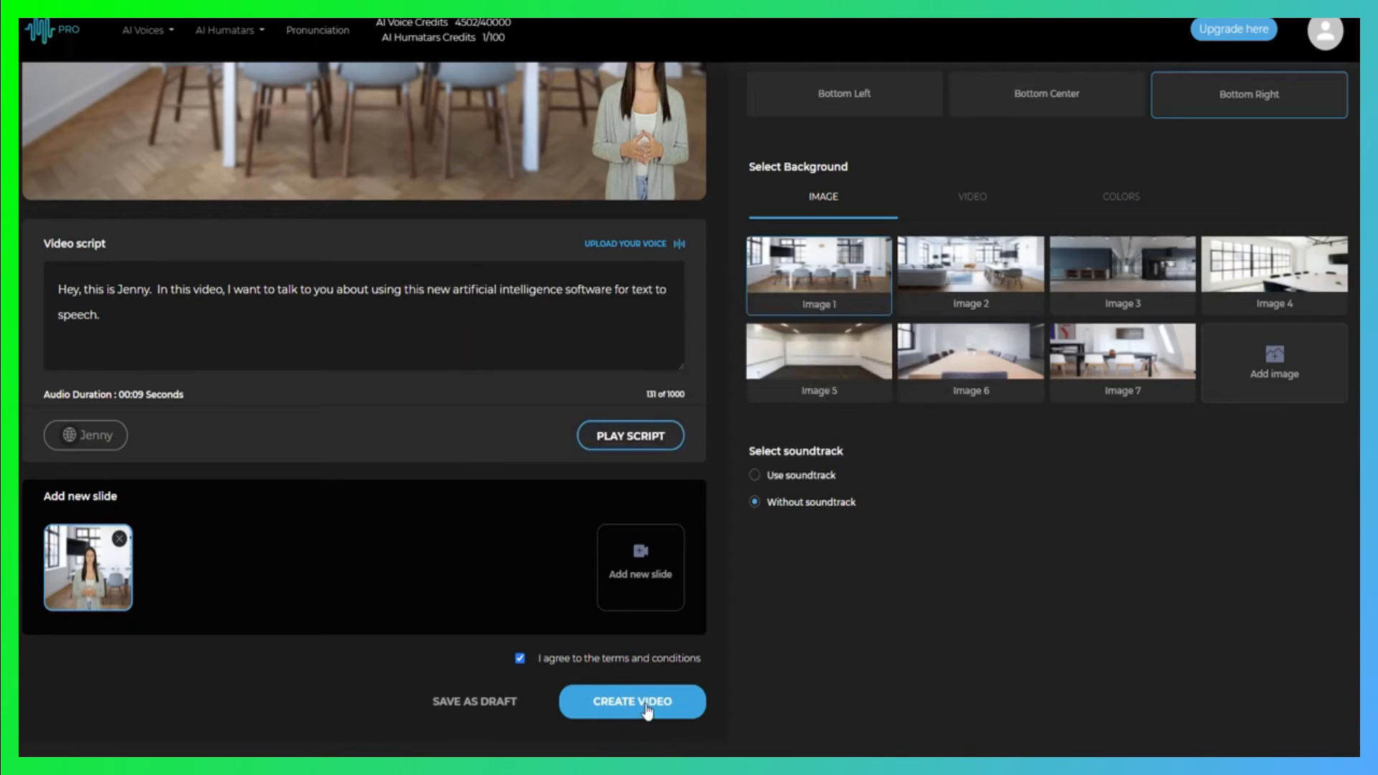
pyautogui.click(646, 707)
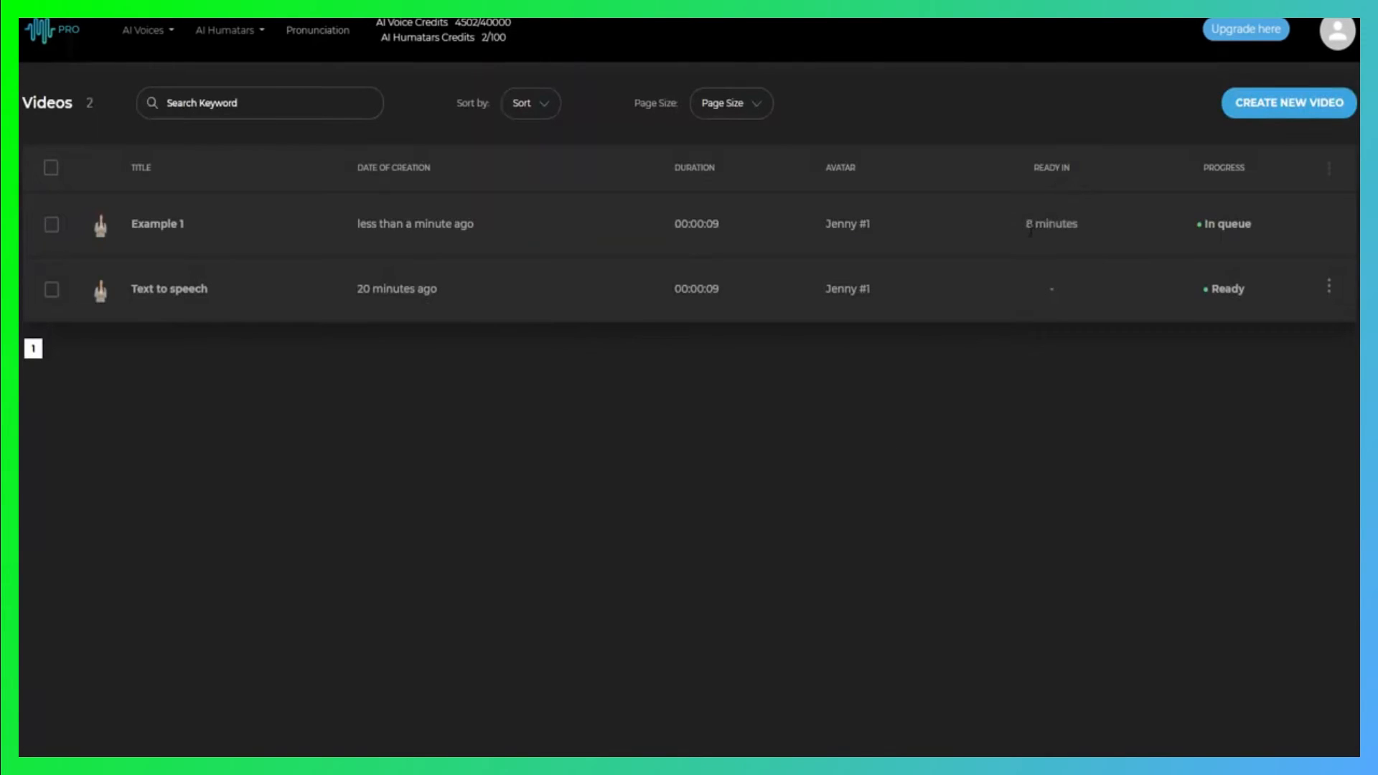
pyautogui.moveTo(1029, 224); pyautogui.dragTo(1071, 228)
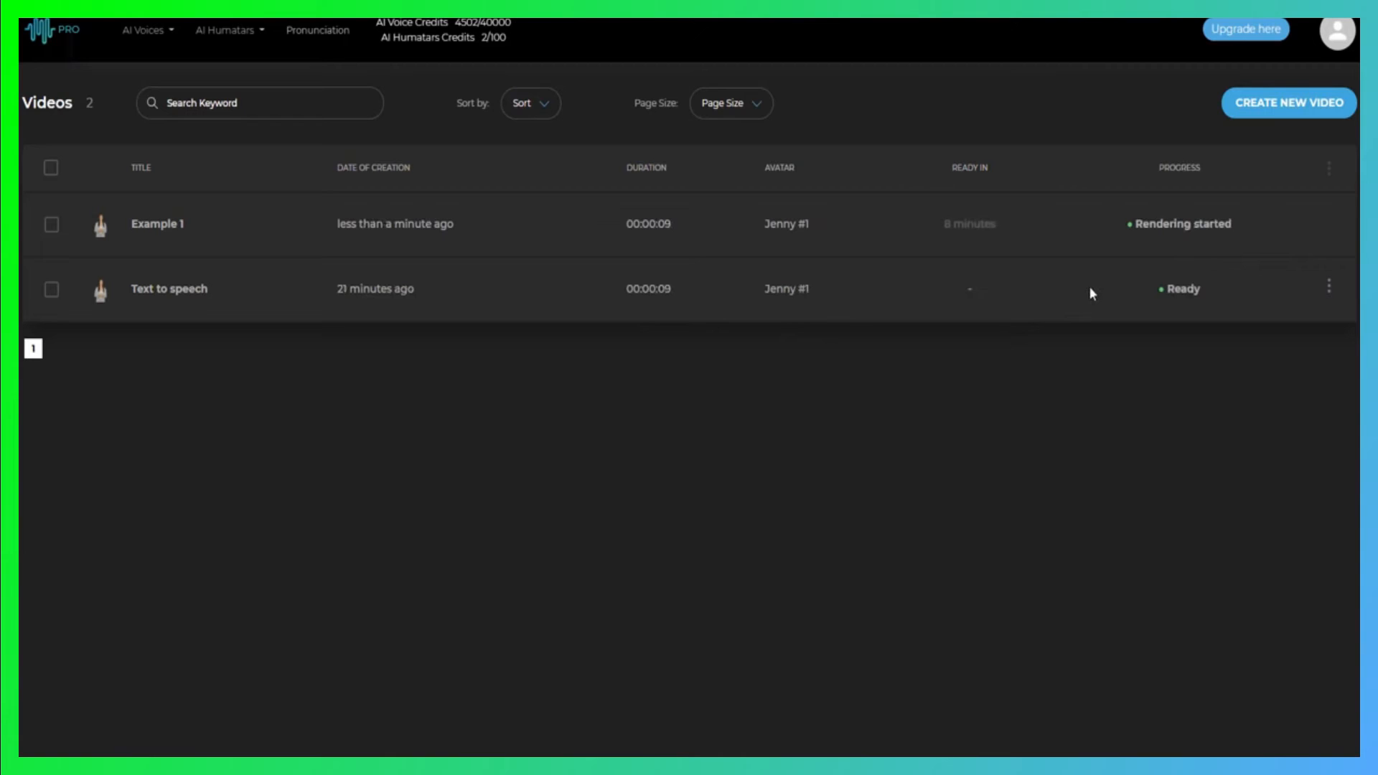
# Copy the sharable link of the "Text to speech" video, and play the video from that link in the browser
pyautogui.click(1328, 286)
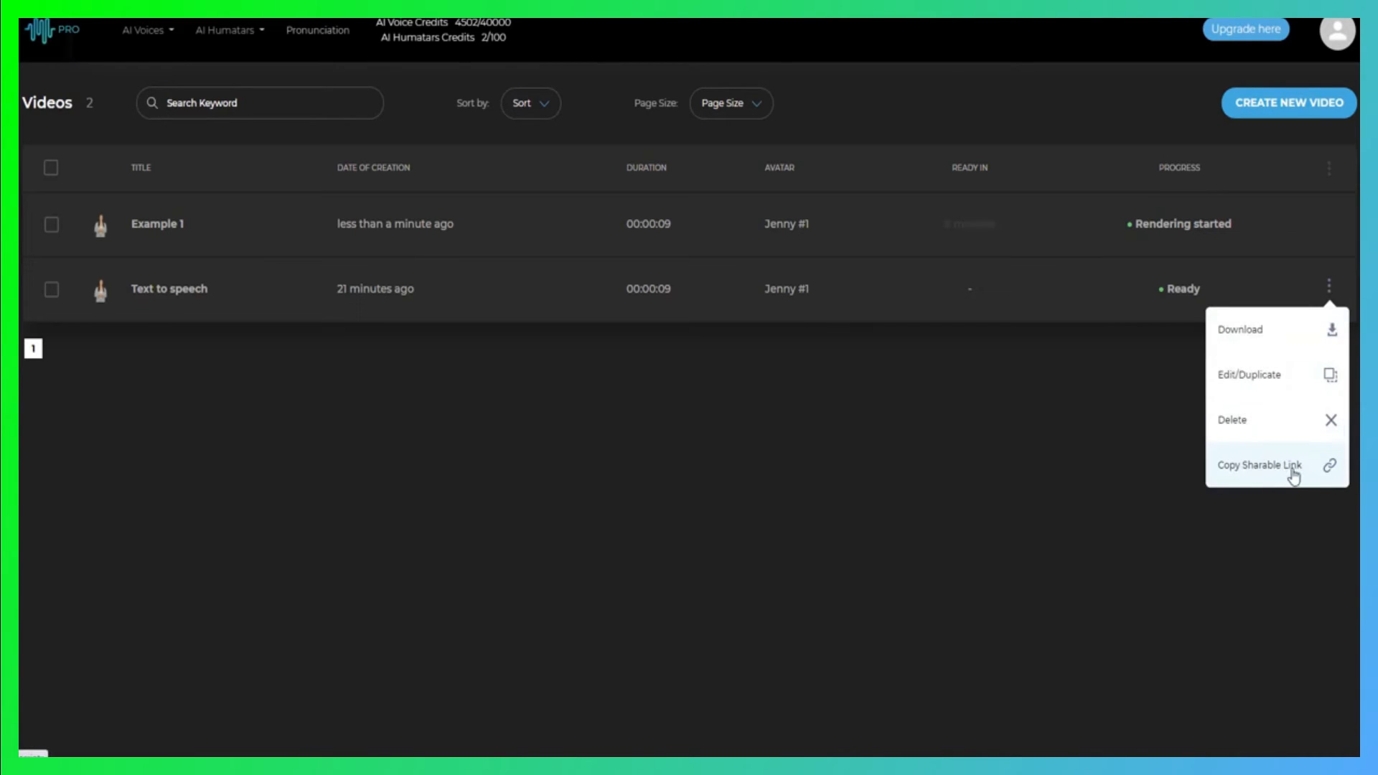
pyautogui.click(1270, 471)
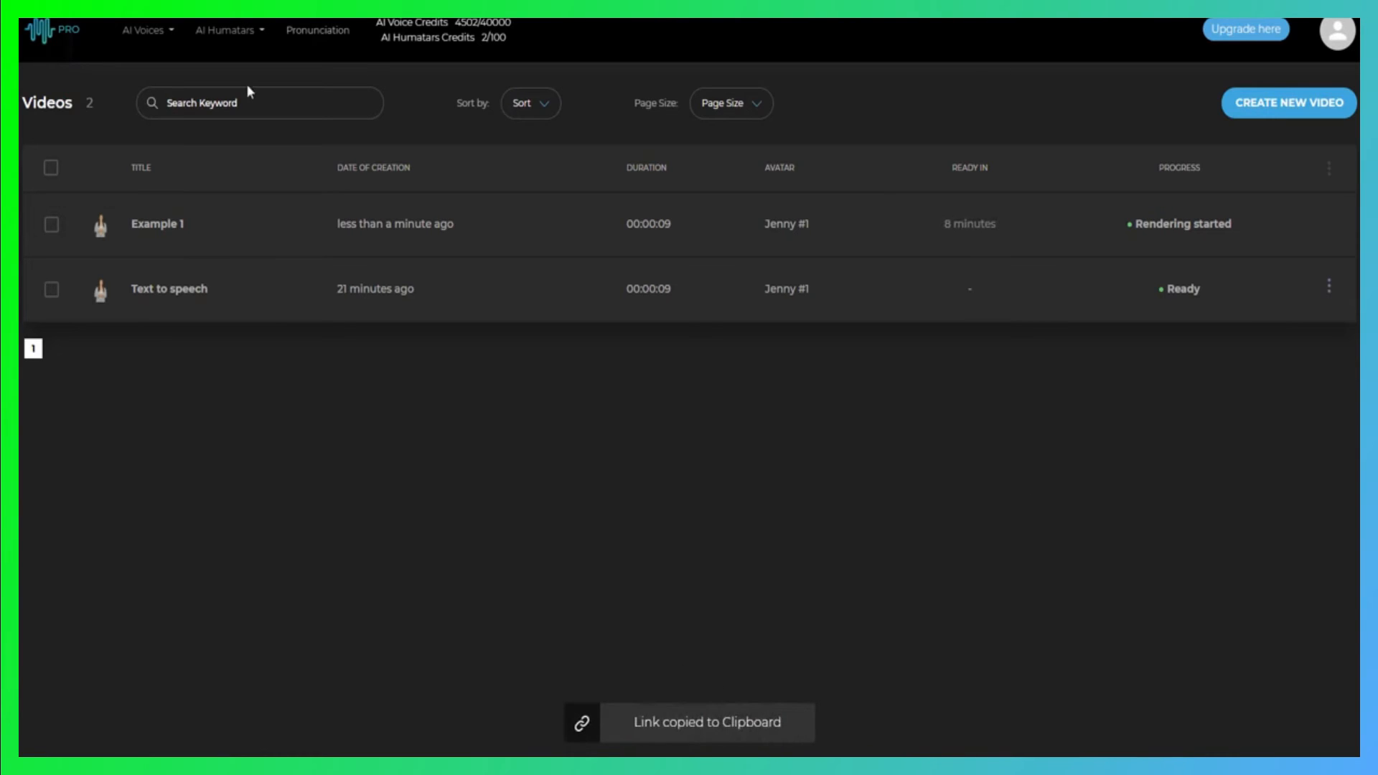
pyautogui.click(246, 2)
pyautogui.rightClick(247, 4)
pyautogui.click(324, 136)
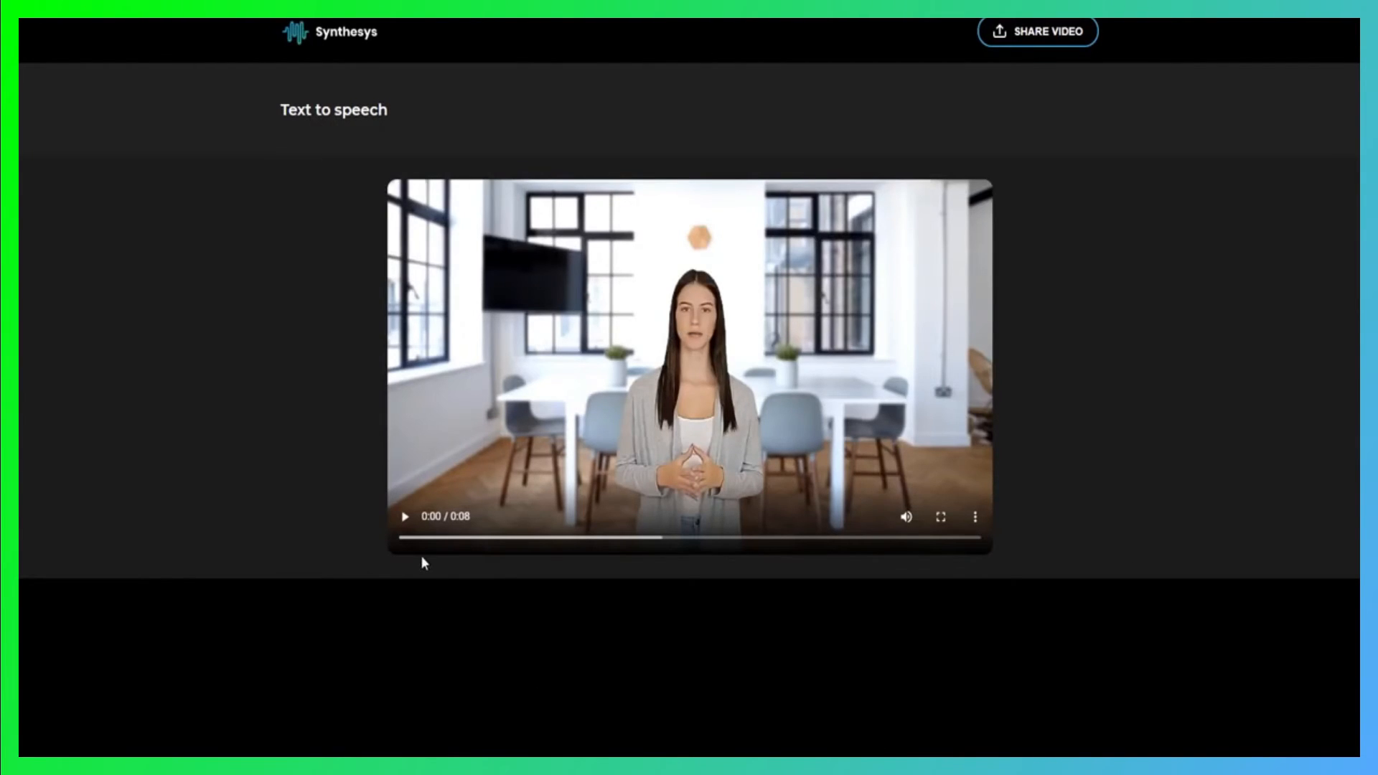
pyautogui.click(403, 517)
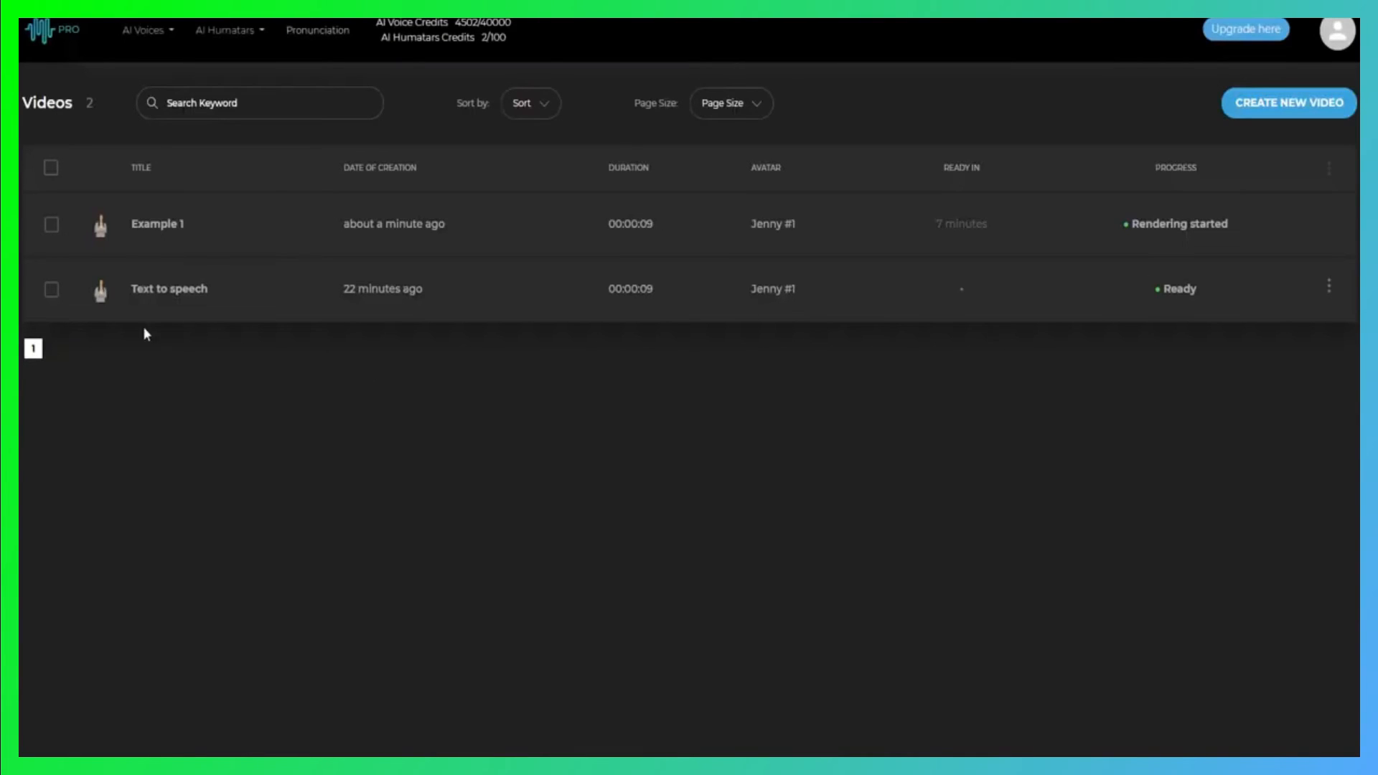
# Download the "Text to speech" video and preview the file in the media player, closing the player at the end
pyautogui.click(1329, 290)
pyautogui.click(1262, 340)
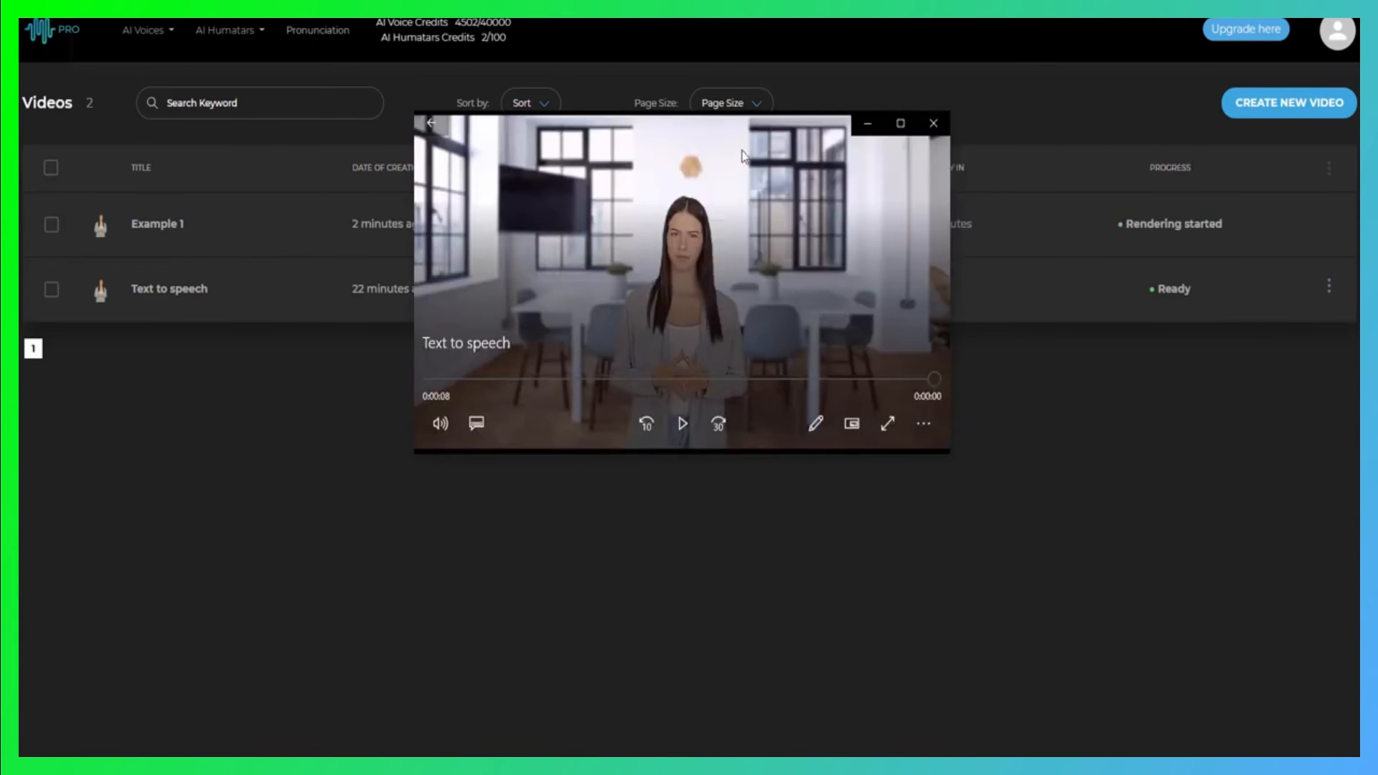
pyautogui.click(696, 419)
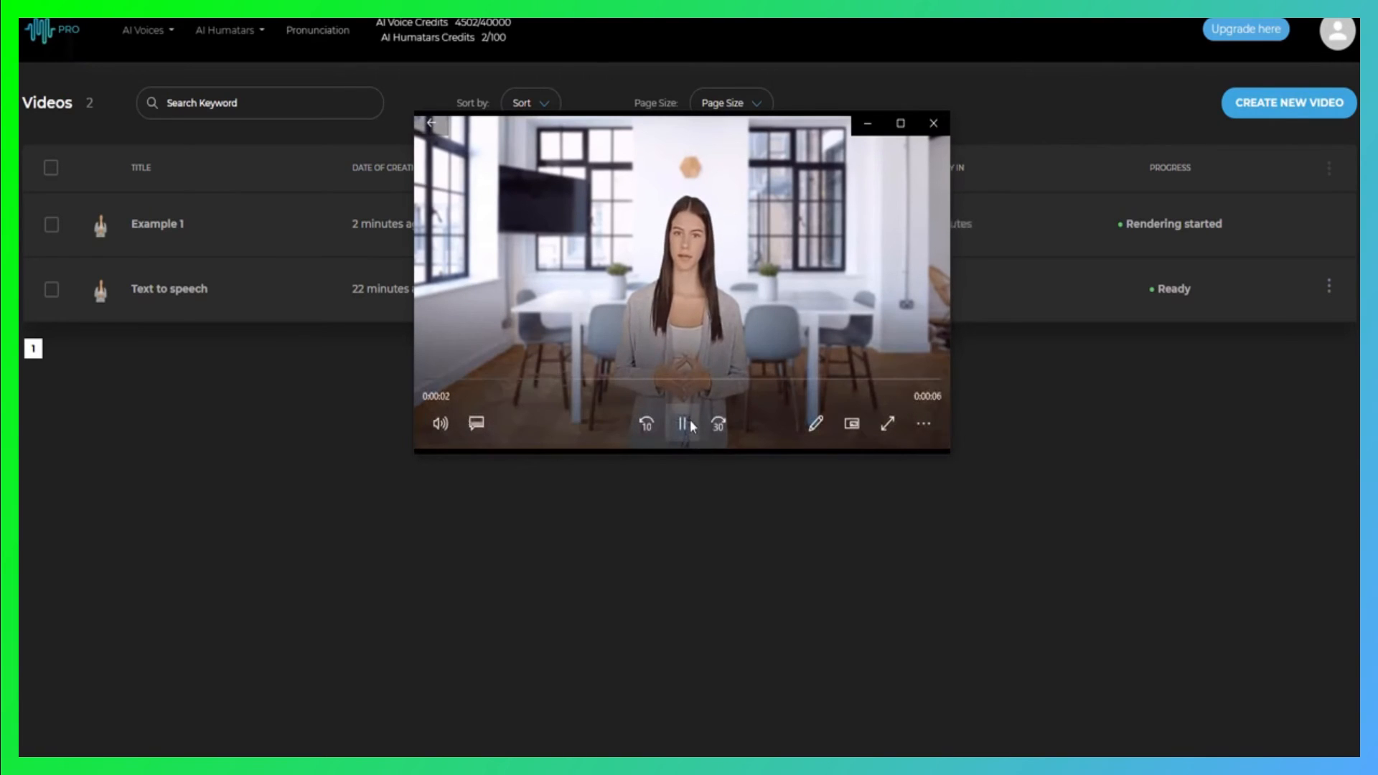
pyautogui.click(683, 424)
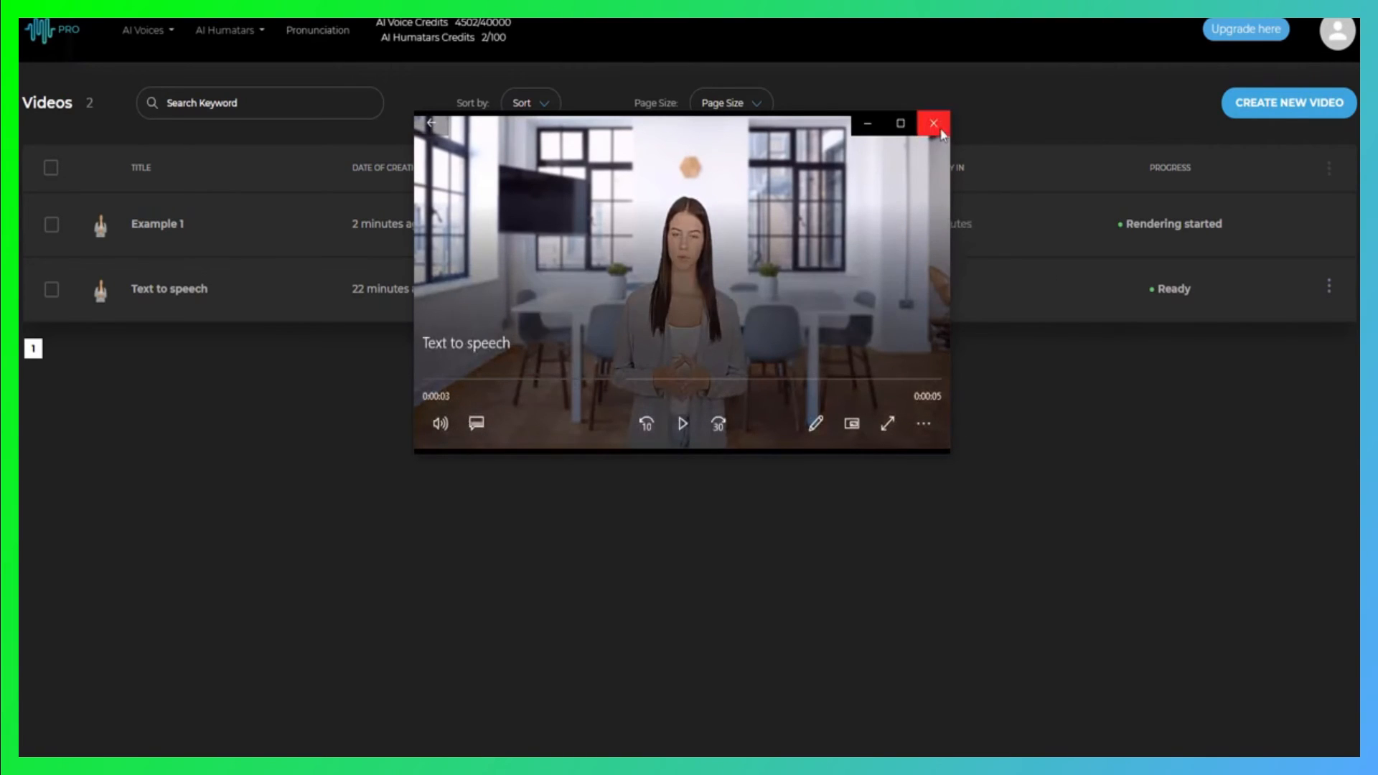
pyautogui.click(934, 124)
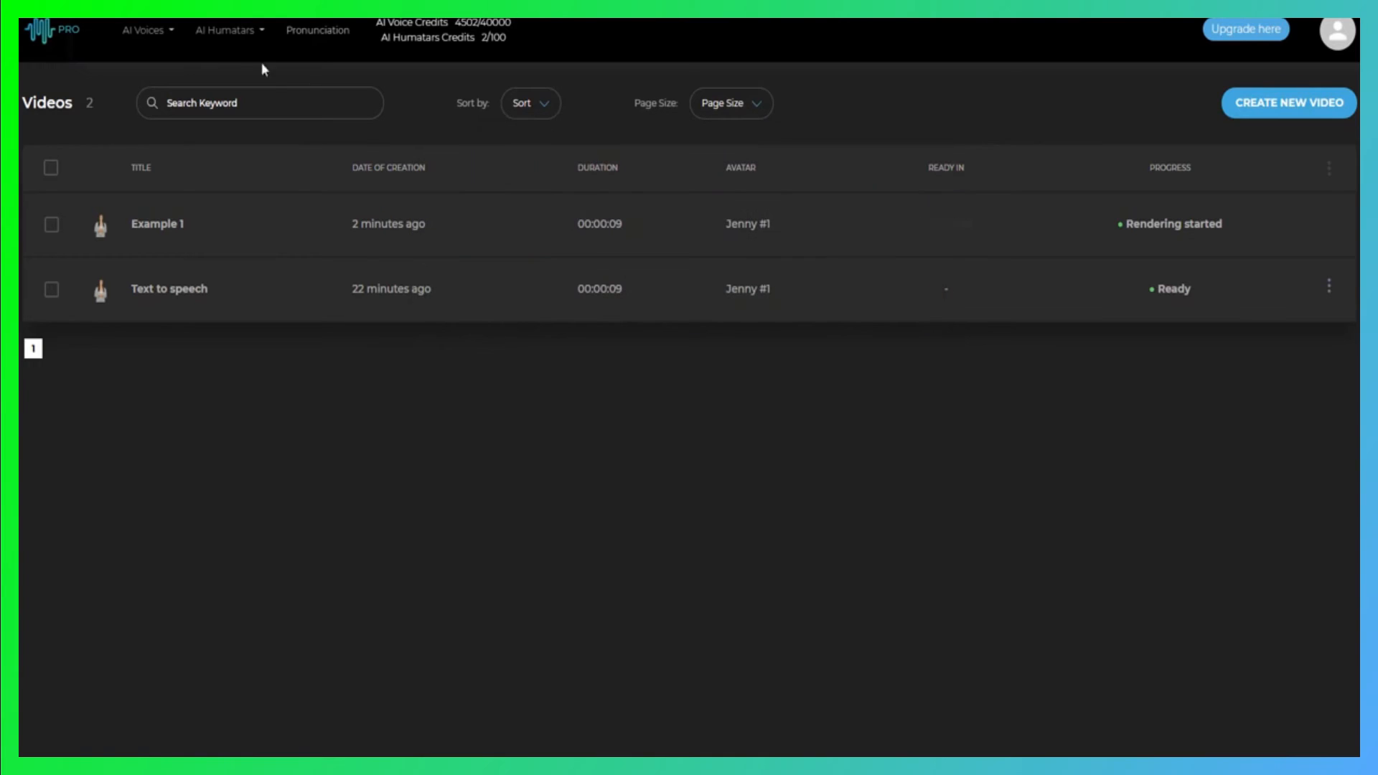
# Check the AI Humatars credits, and start a new AI humatar video to browse the available humatars
pyautogui.click(231, 32)
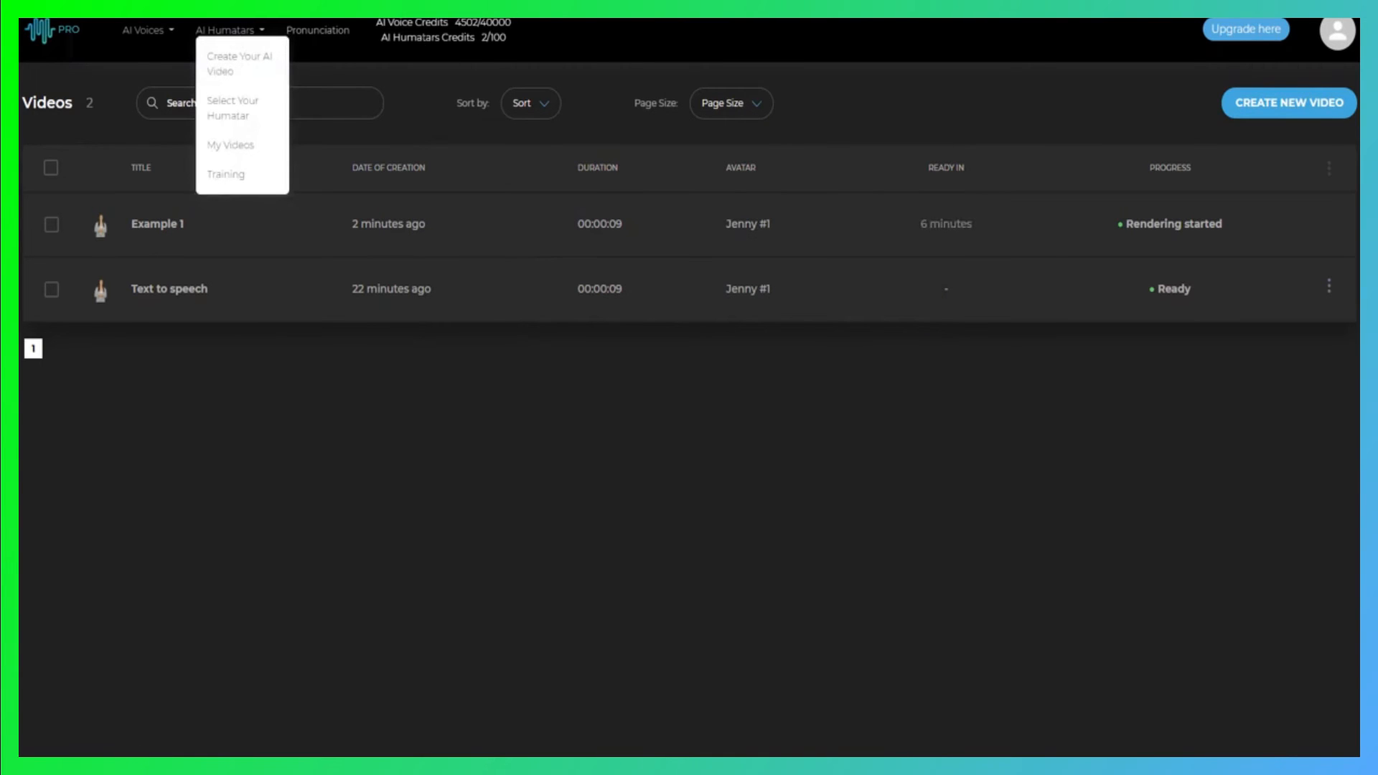
pyautogui.doubleClick(483, 37)
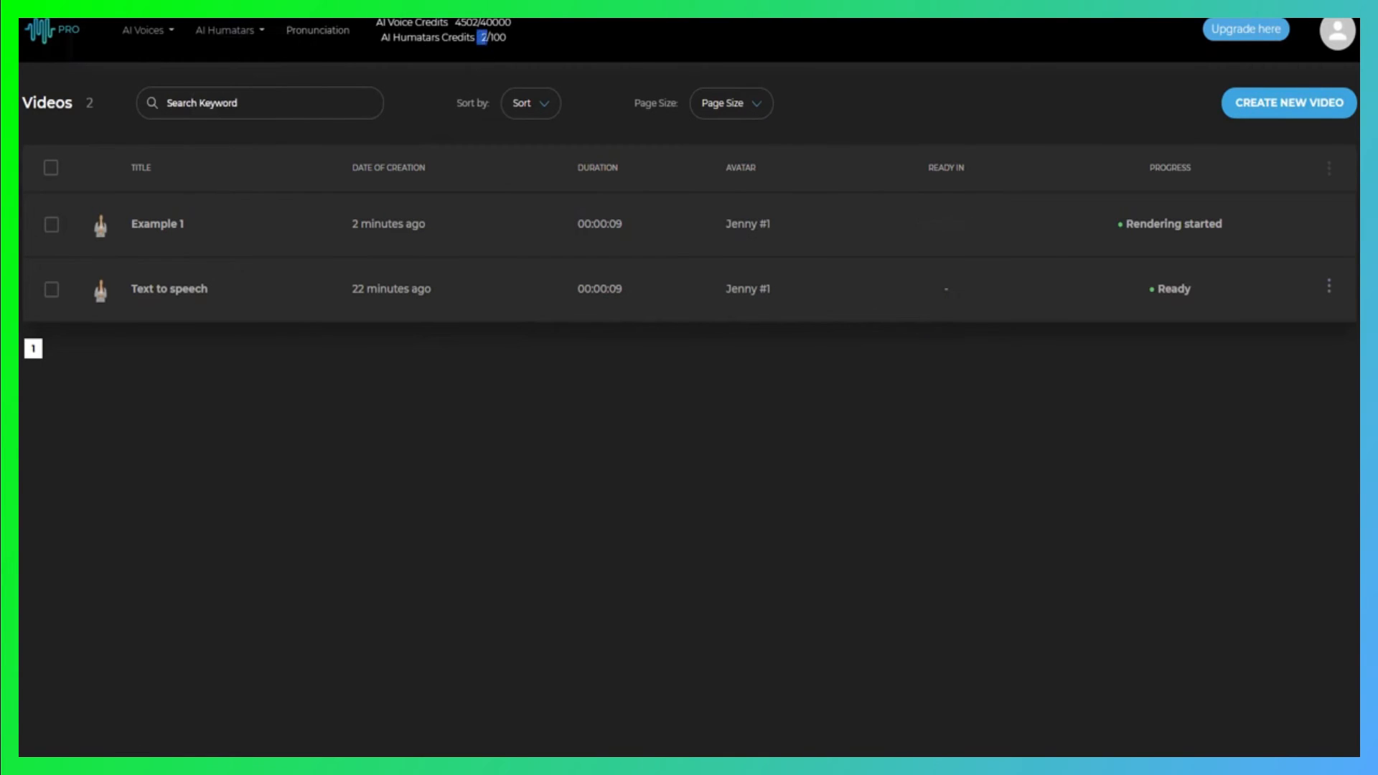
pyautogui.click(238, 35)
pyautogui.click(236, 63)
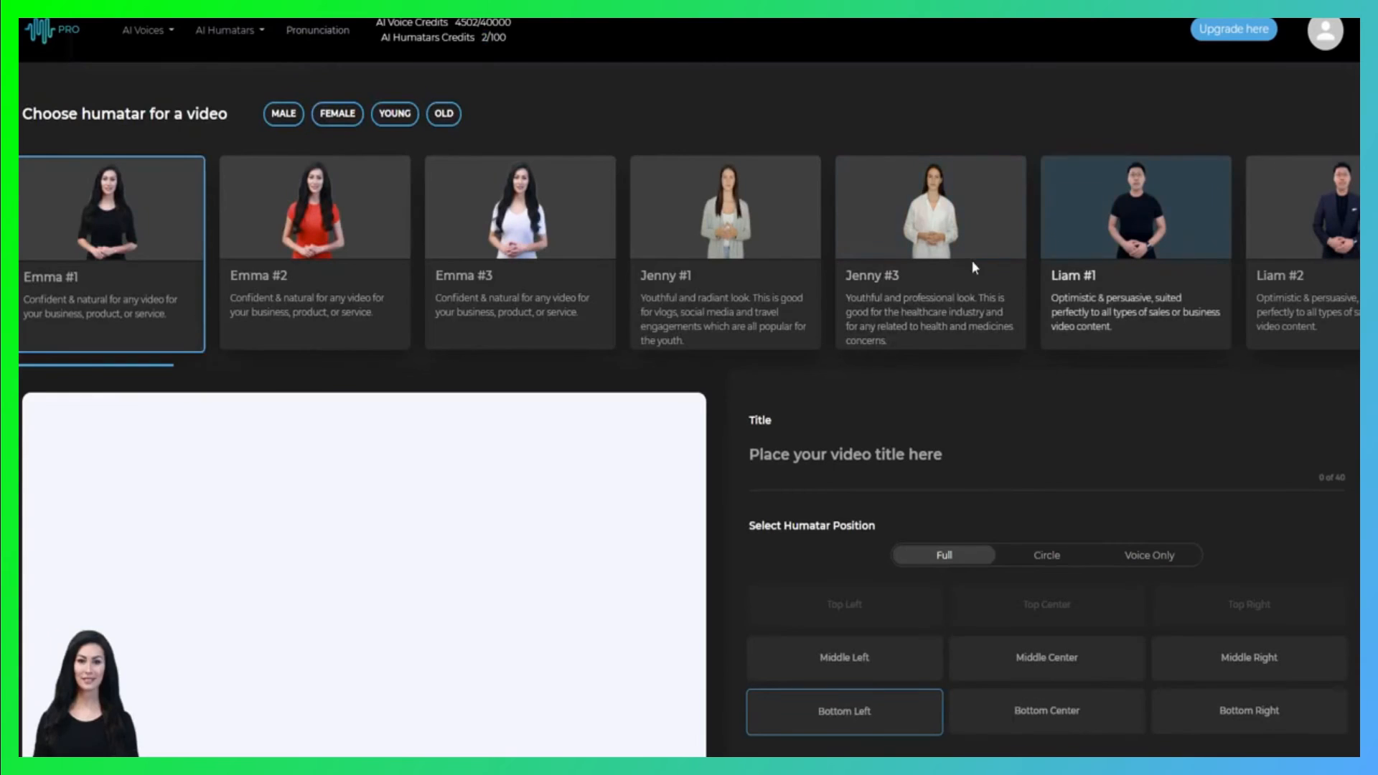
pyautogui.hscroll(10, 956, 252)
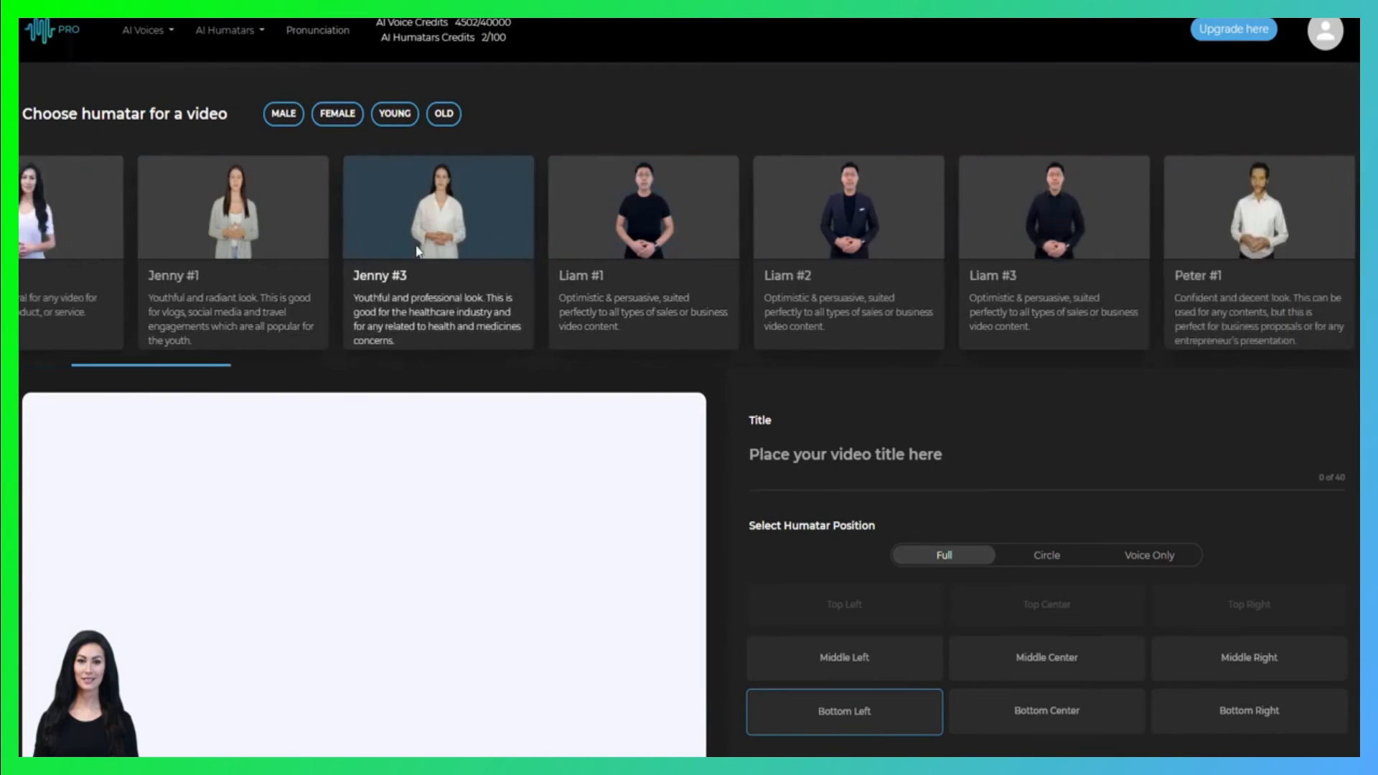
# Choose the Victoria #1 humatar for the video and place it at the Bottom Right position
pyautogui.hscroll(8, 406, 252)
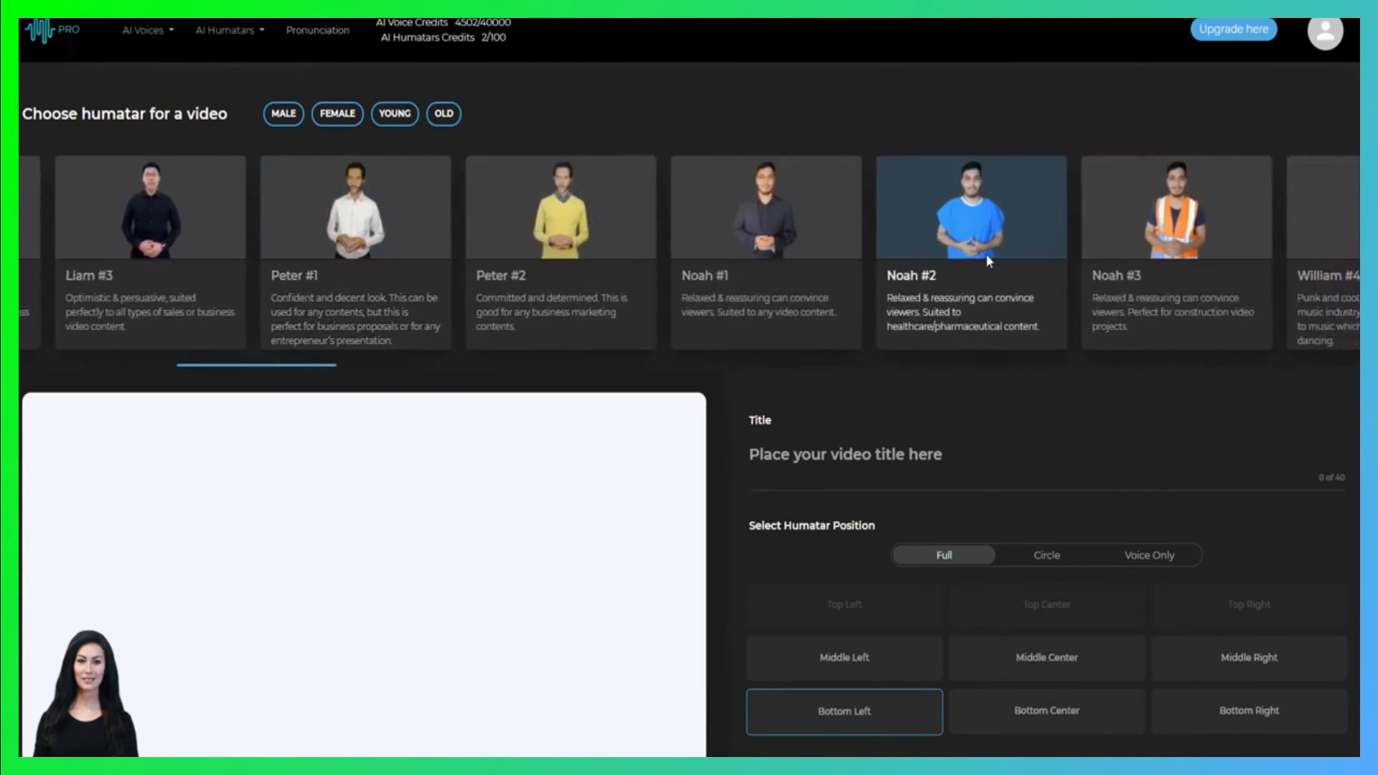
pyautogui.click(394, 253)
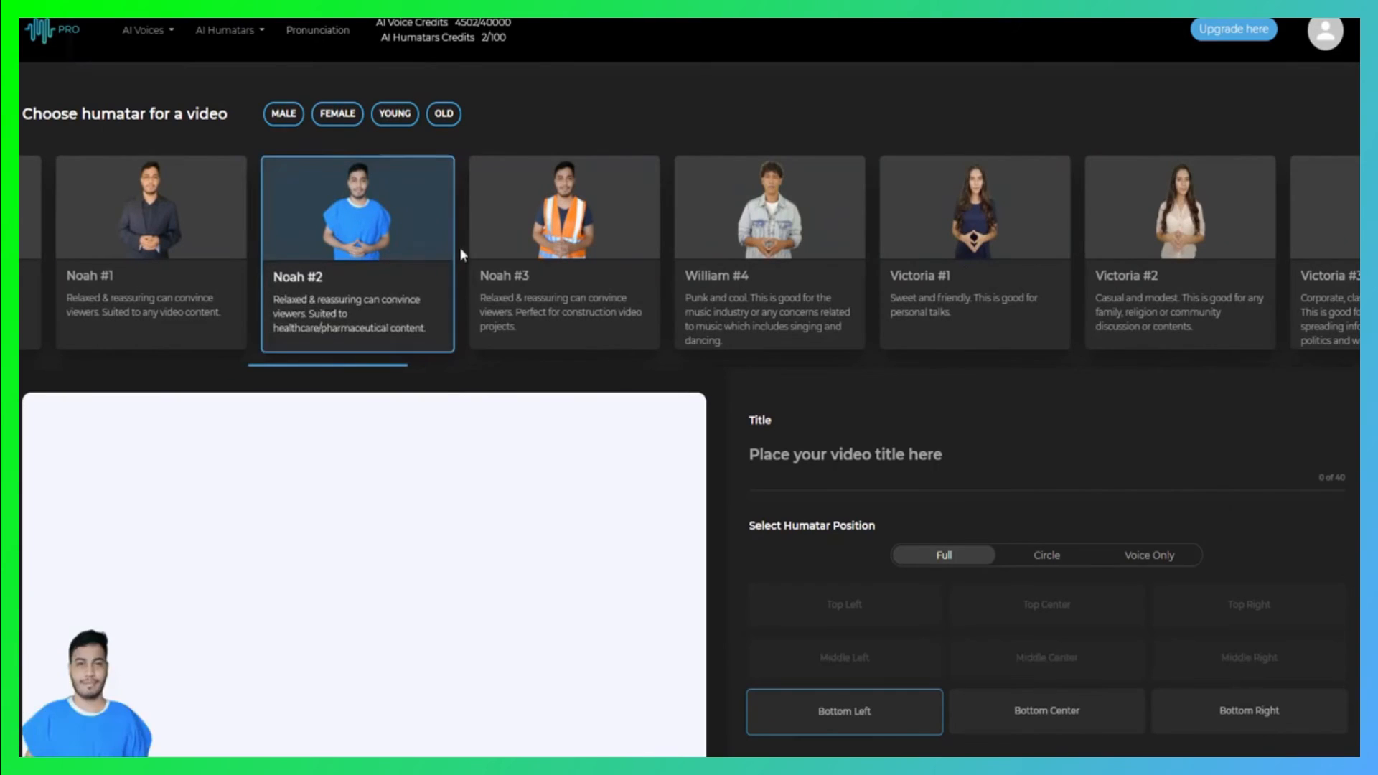
pyautogui.click(999, 236)
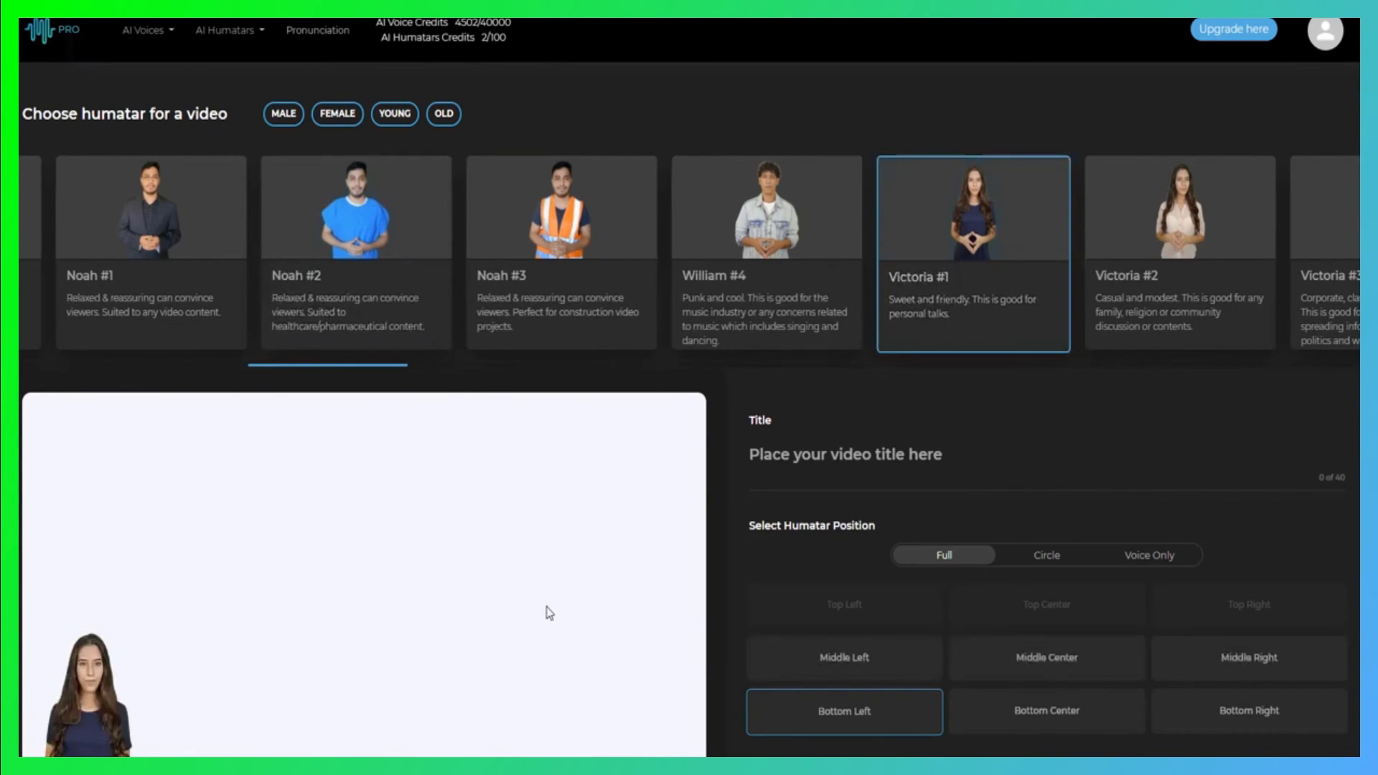
pyautogui.click(1248, 710)
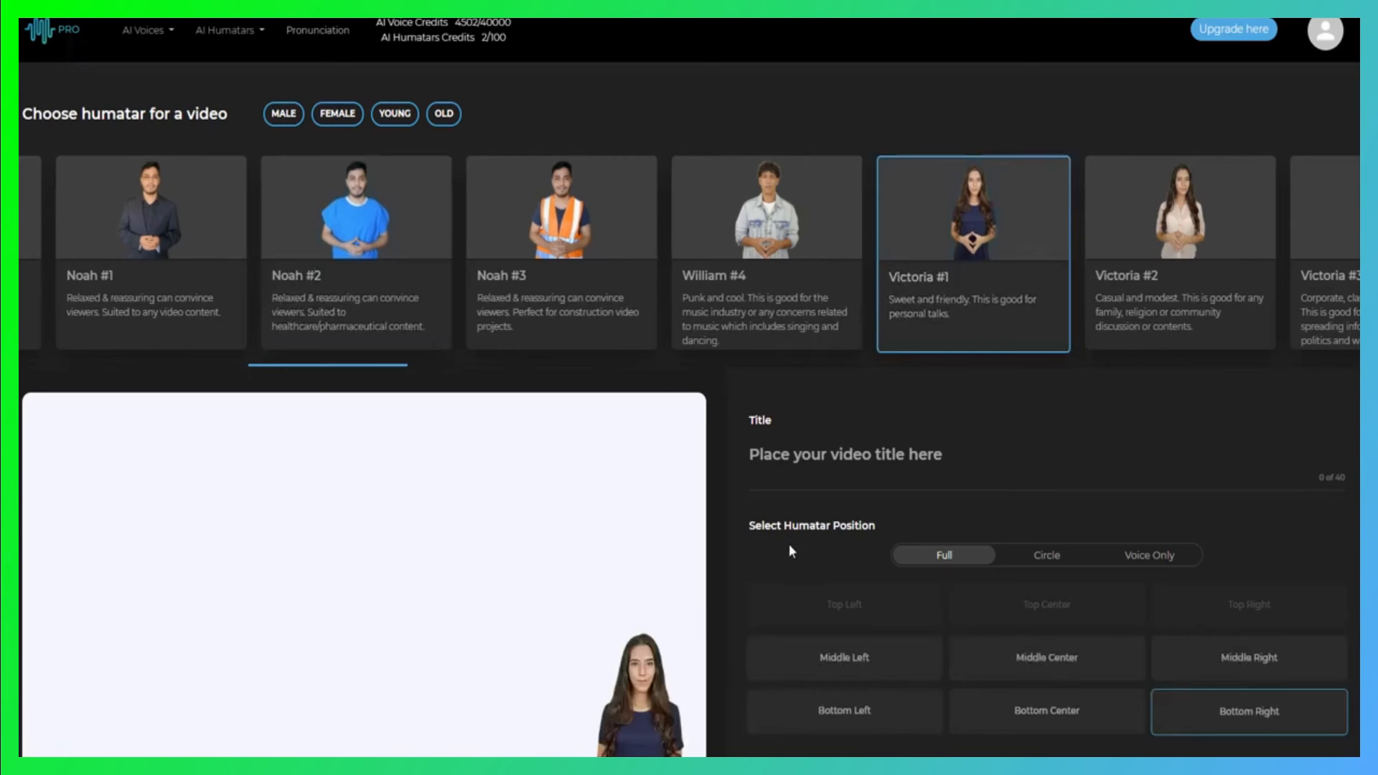
# Set the video background to the solid colour Green
pyautogui.scroll(-3, 825, 549)
pyautogui.scroll(-3, 903, 480)
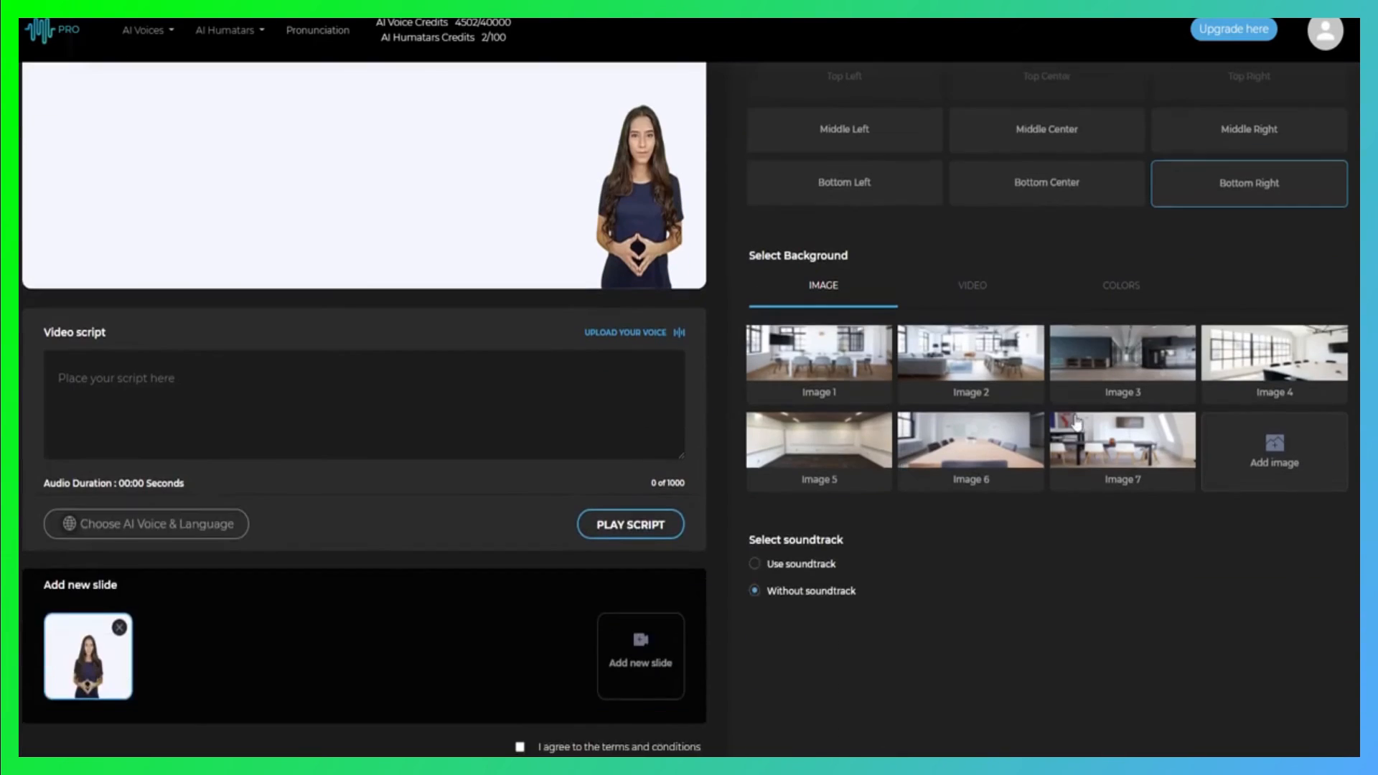
pyautogui.click(1119, 288)
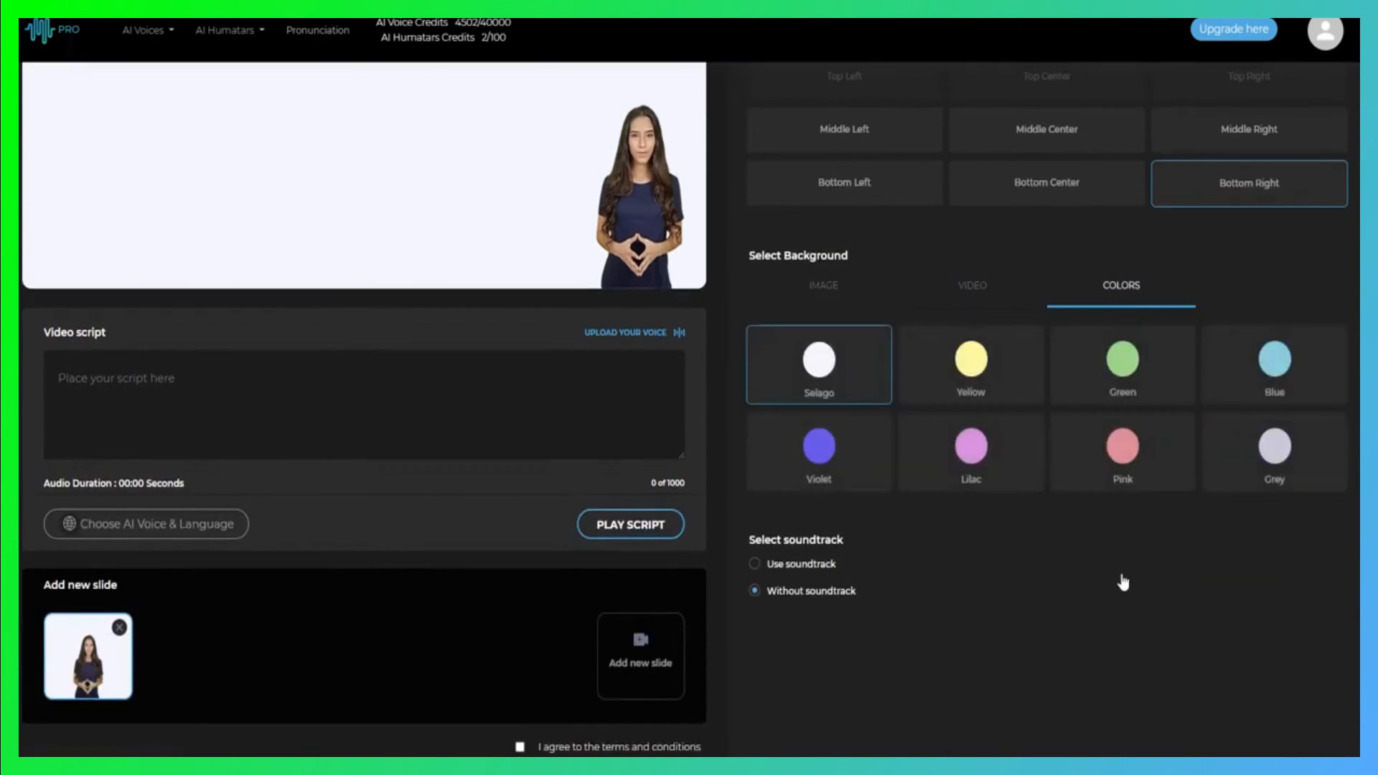
pyautogui.click(1126, 365)
pyautogui.scroll(2, 567, 494)
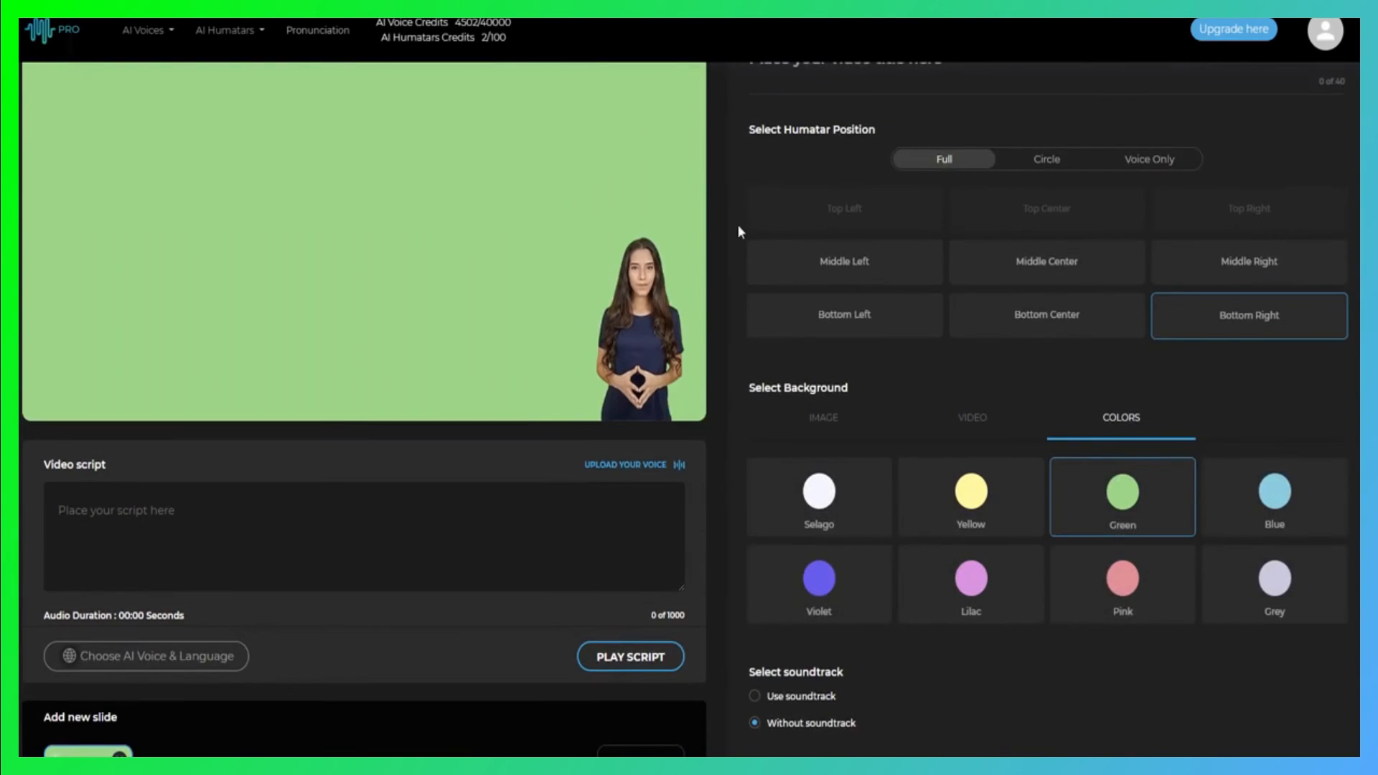
# Paste the prepared text beginning "This new text to speech software is so cool." as the video script
pyautogui.scroll(-3, 321, 599)
pyautogui.click(116, 290)
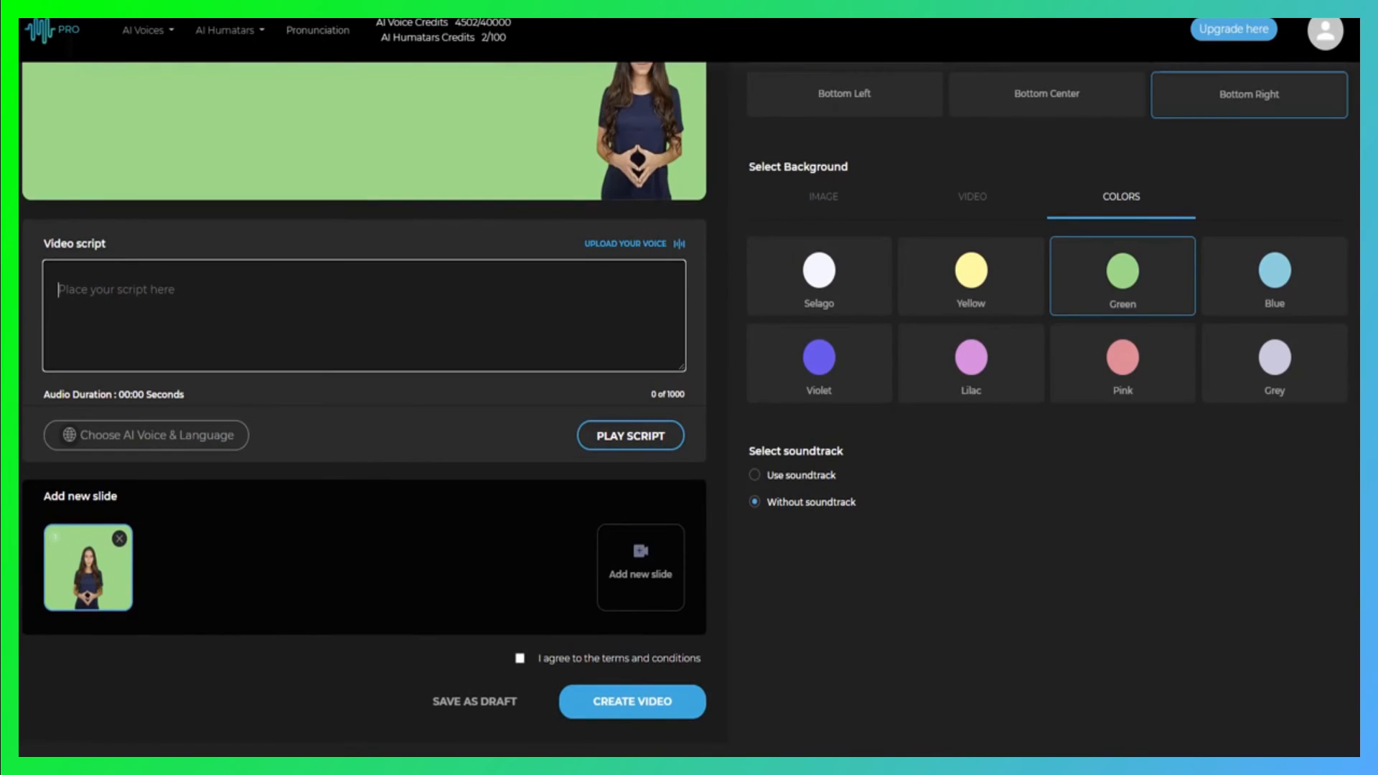
pyautogui.hotkey('alt', 'Tab')
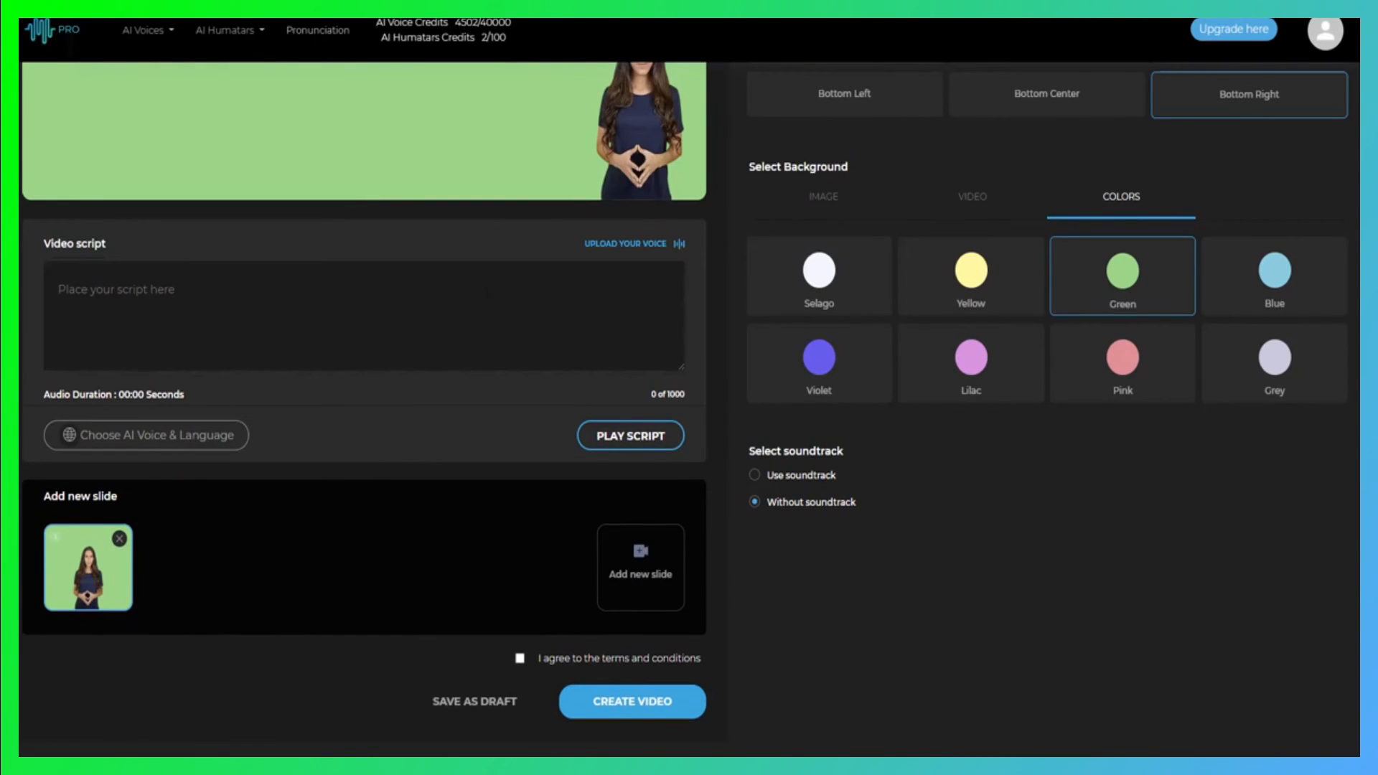
pyautogui.click(102, 302)
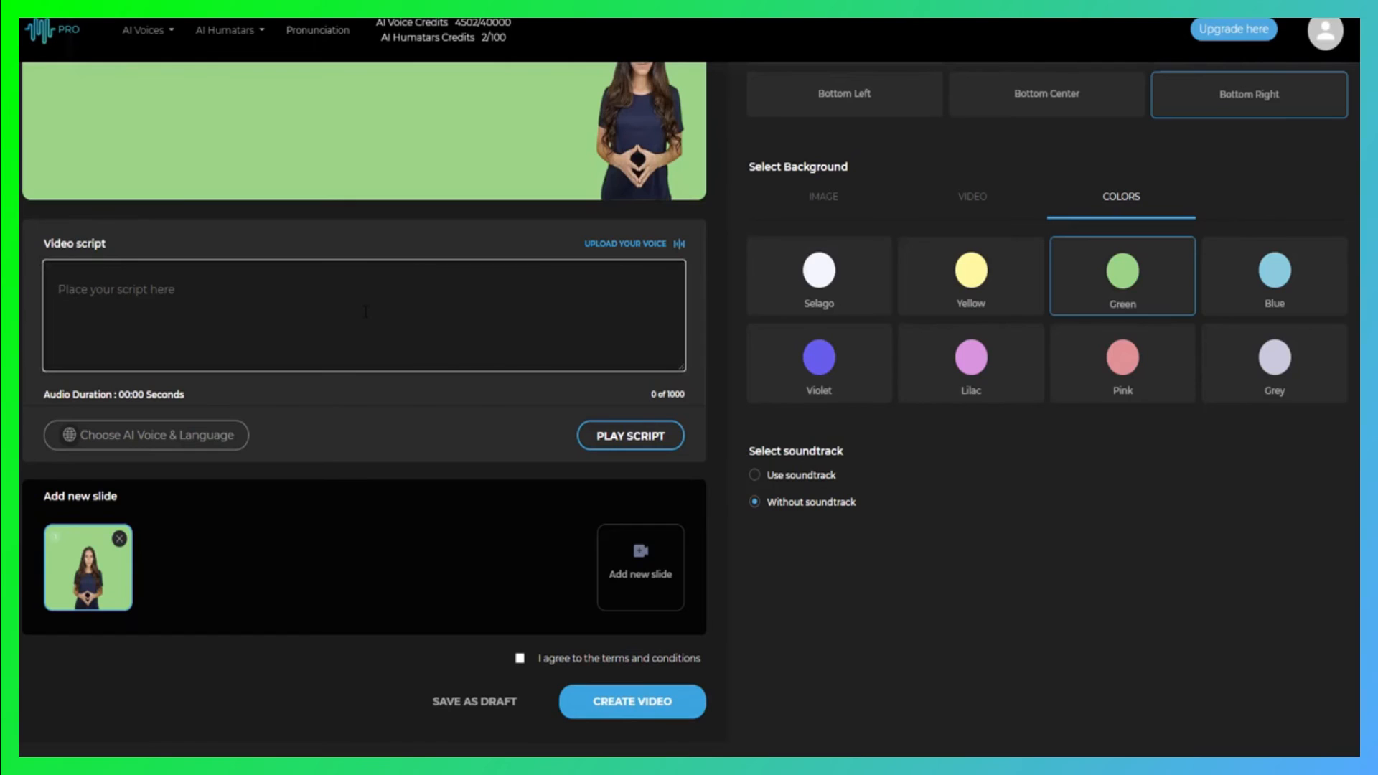
pyautogui.hotkey('ctrl', 'v')
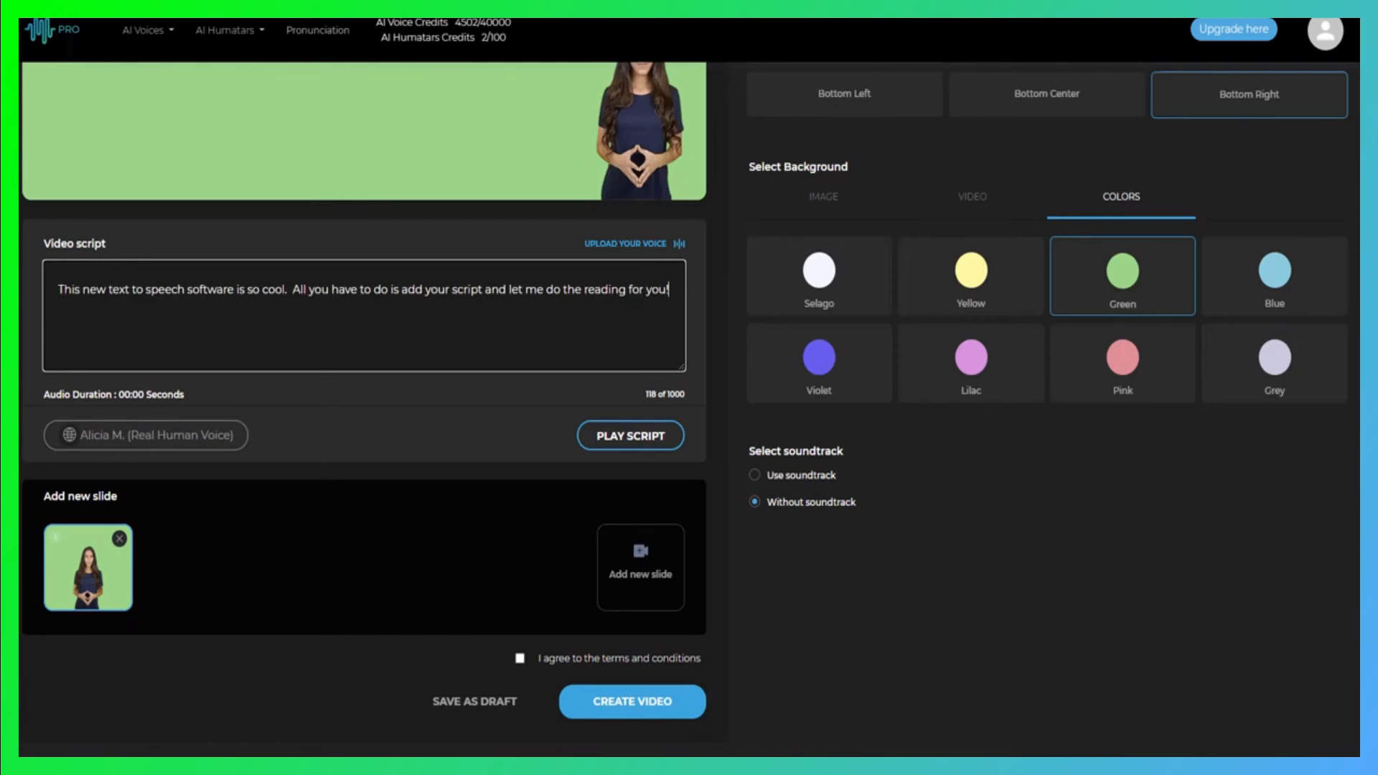
# Choose the Aria voice for the script and play the script with it
pyautogui.scroll(1, 689, 401)
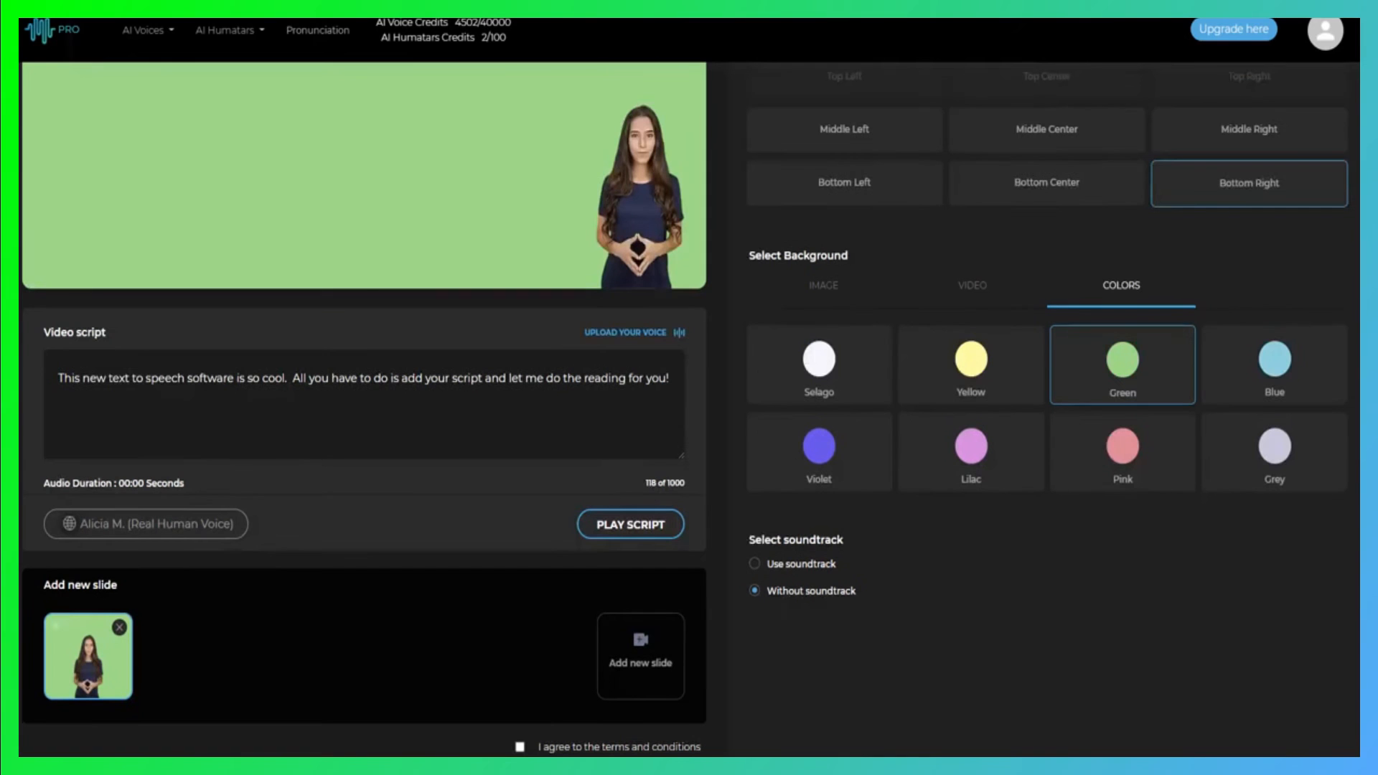
pyautogui.click(159, 526)
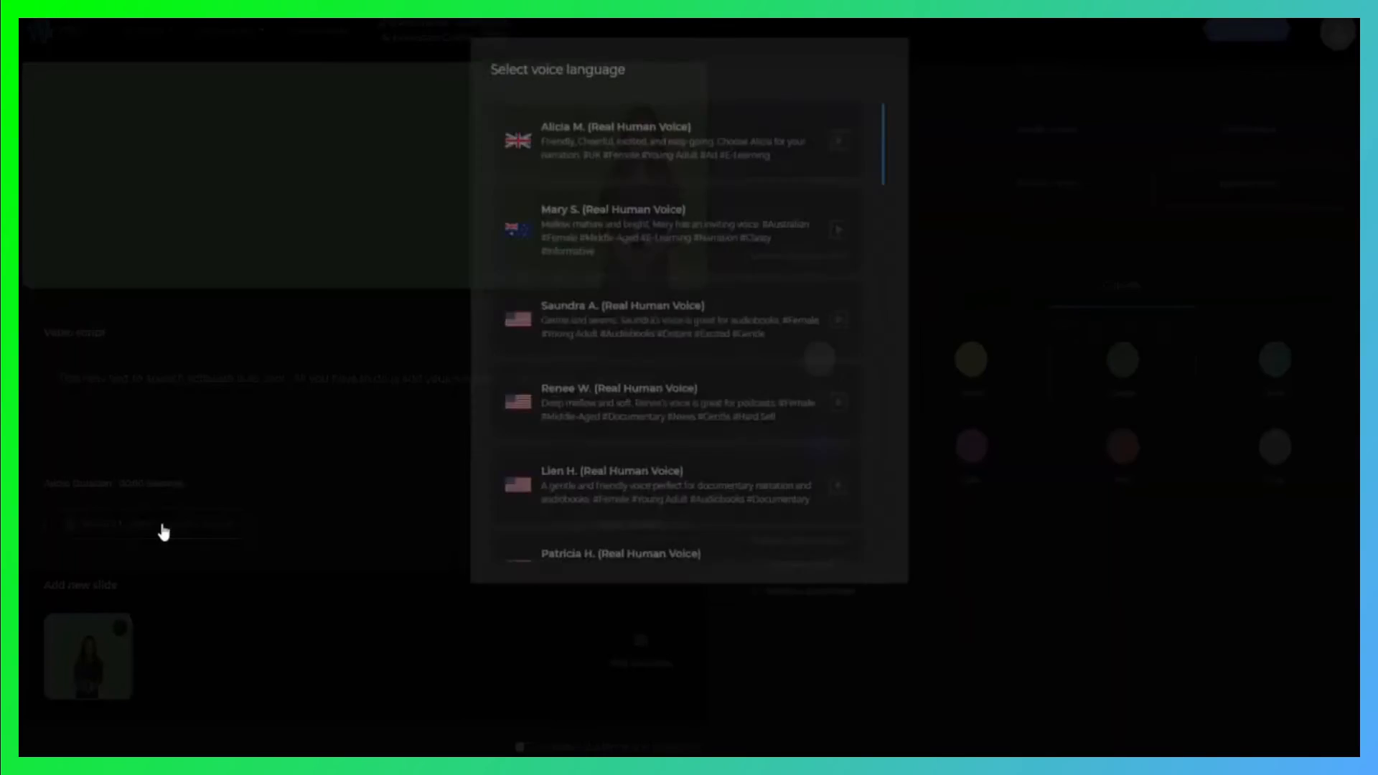
pyautogui.scroll(-8, 657, 366)
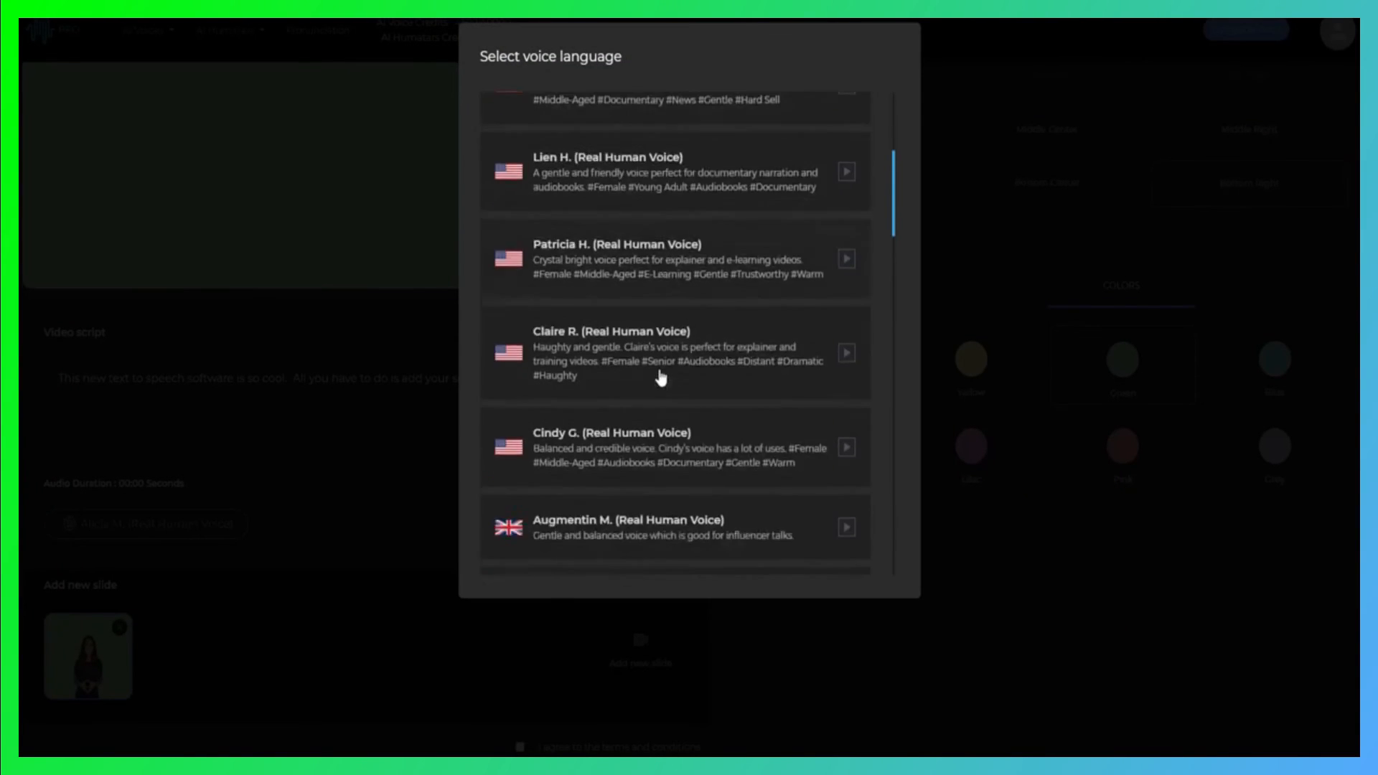
pyautogui.scroll(-15, 660, 376)
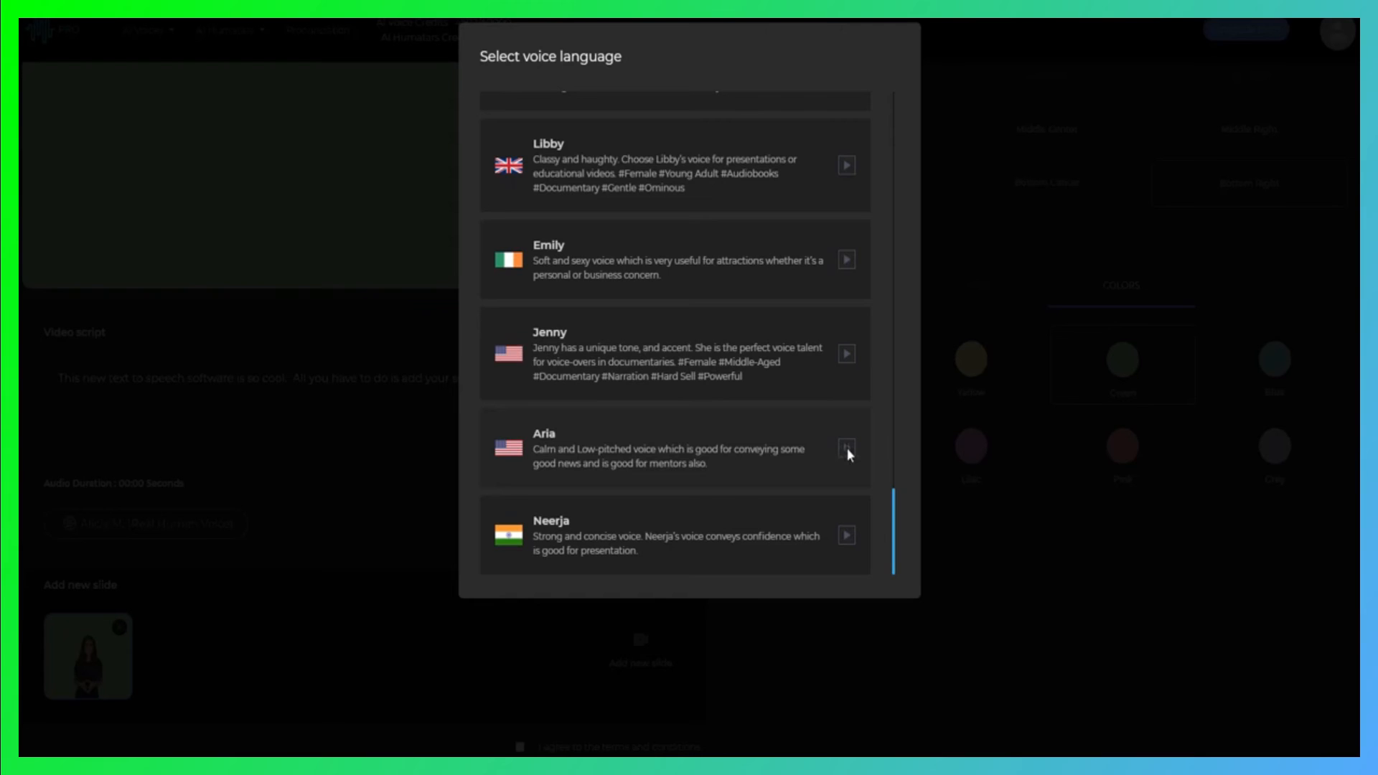
pyautogui.click(595, 462)
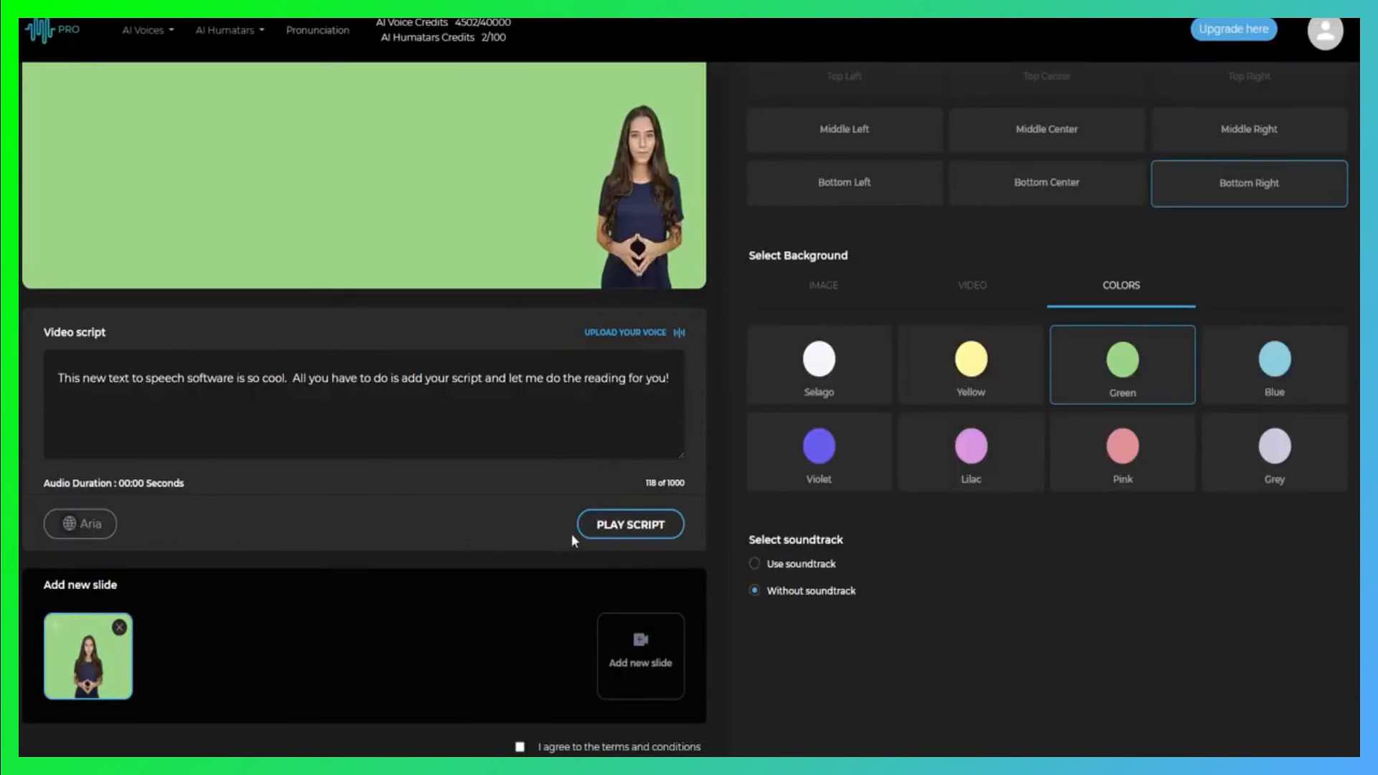
pyautogui.click(631, 526)
# Agree to the terms and conditions, and try to create the video without a title
pyautogui.scroll(-2, 624, 377)
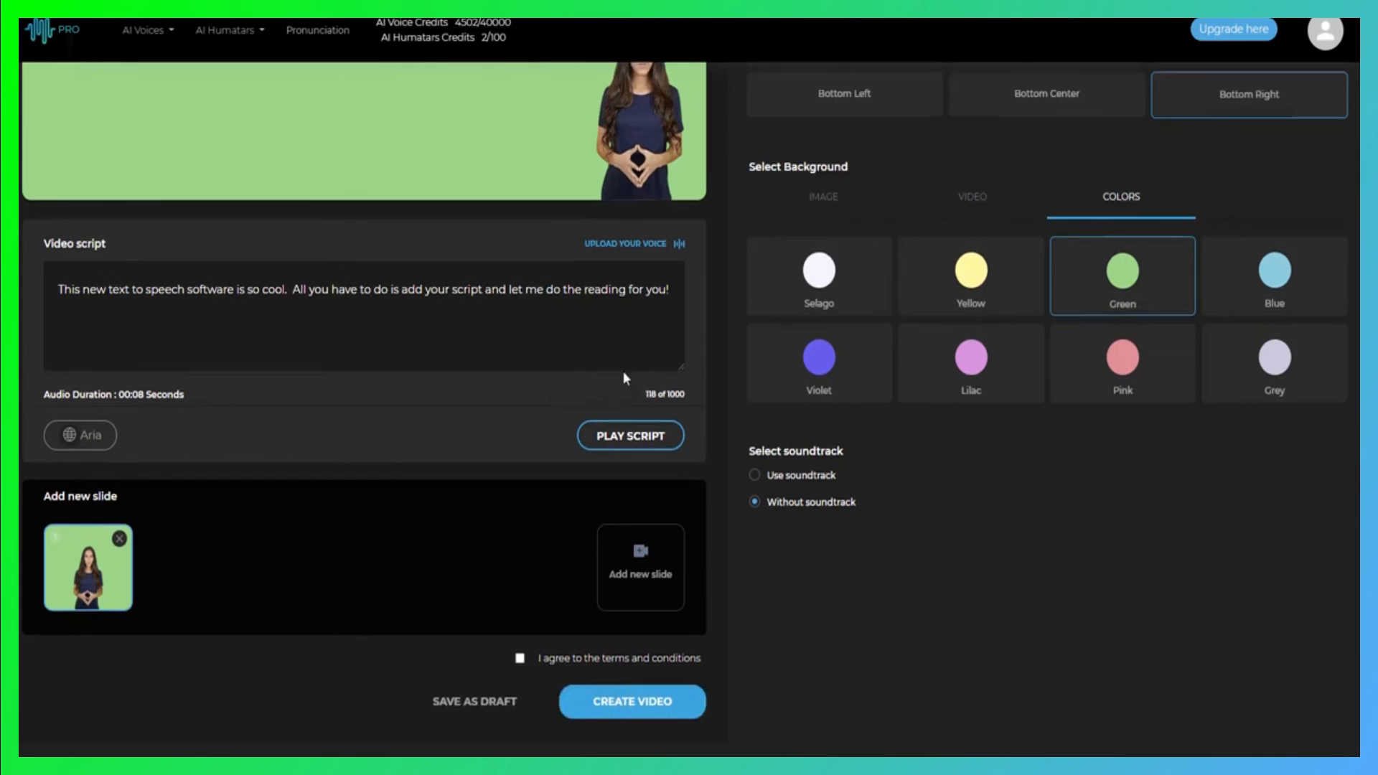
pyautogui.click(520, 658)
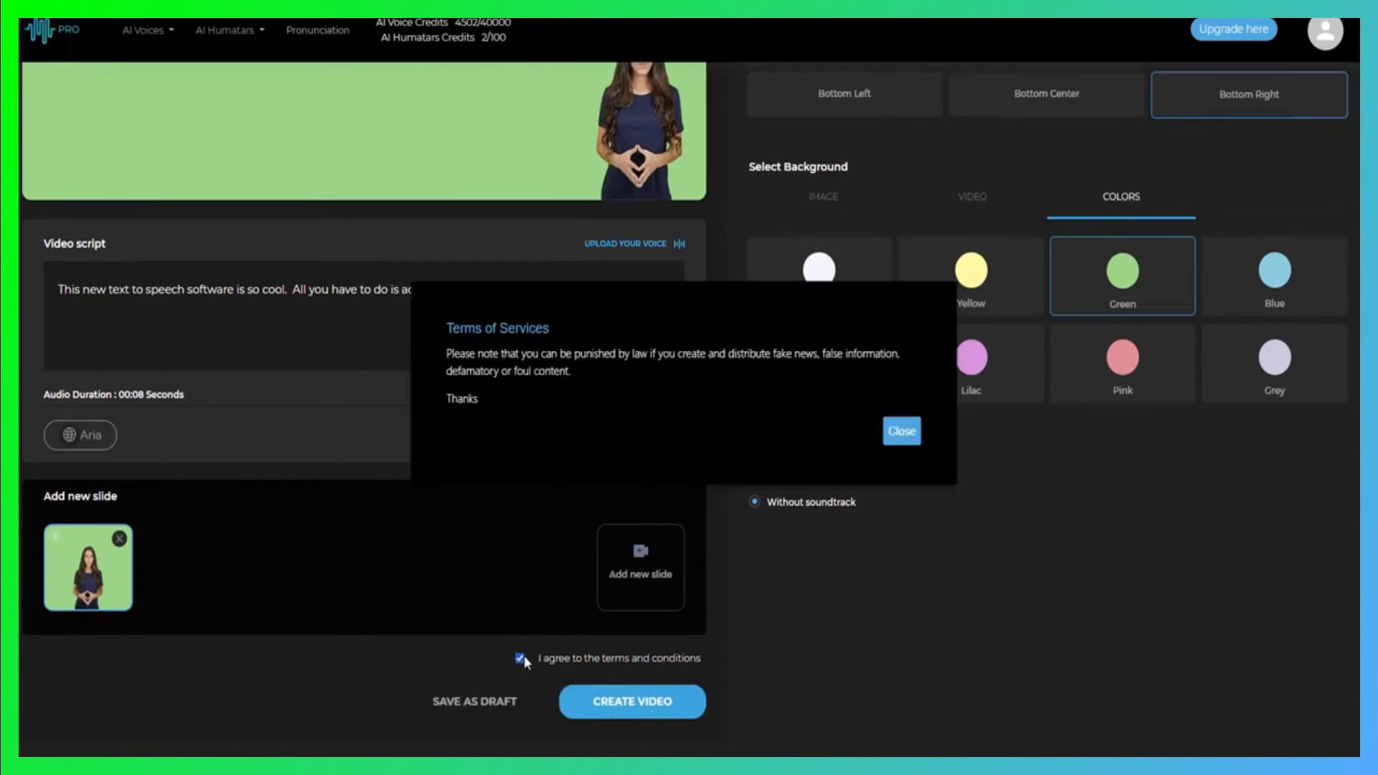
pyautogui.click(899, 434)
pyautogui.click(629, 714)
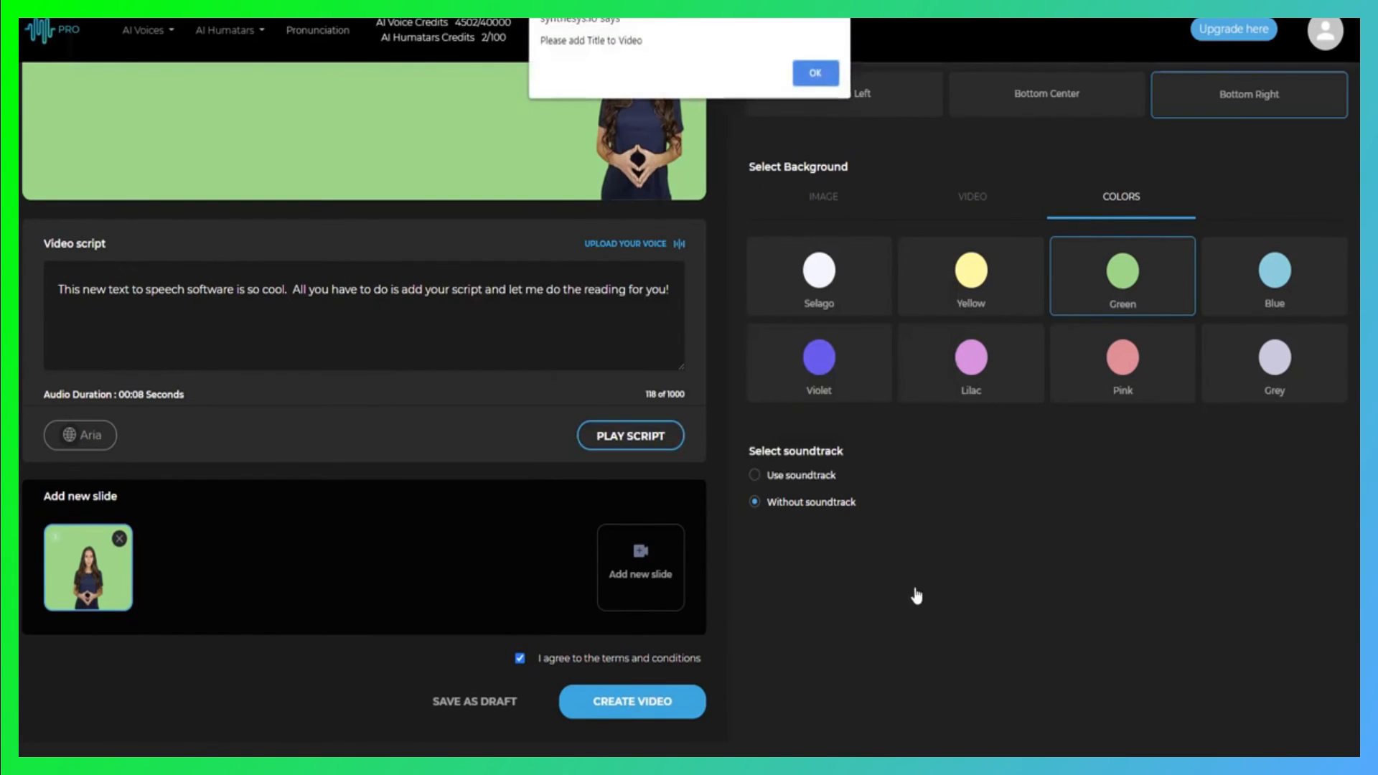
pyautogui.click(822, 73)
# Title the video "Example 2" and create it
pyautogui.scroll(5, 990, 564)
pyautogui.click(854, 238)
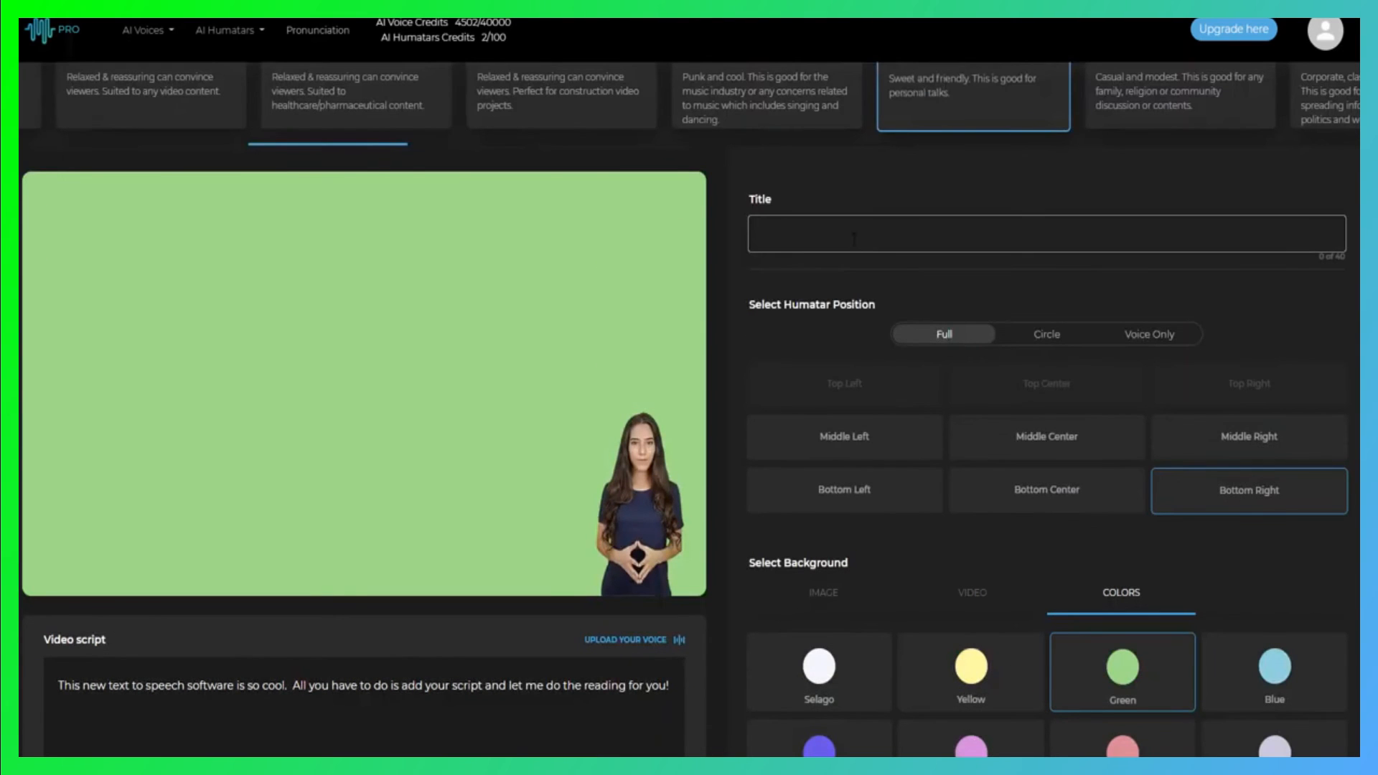
pyautogui.write('Example 2')
pyautogui.scroll(-5, 856, 321)
pyautogui.click(635, 714)
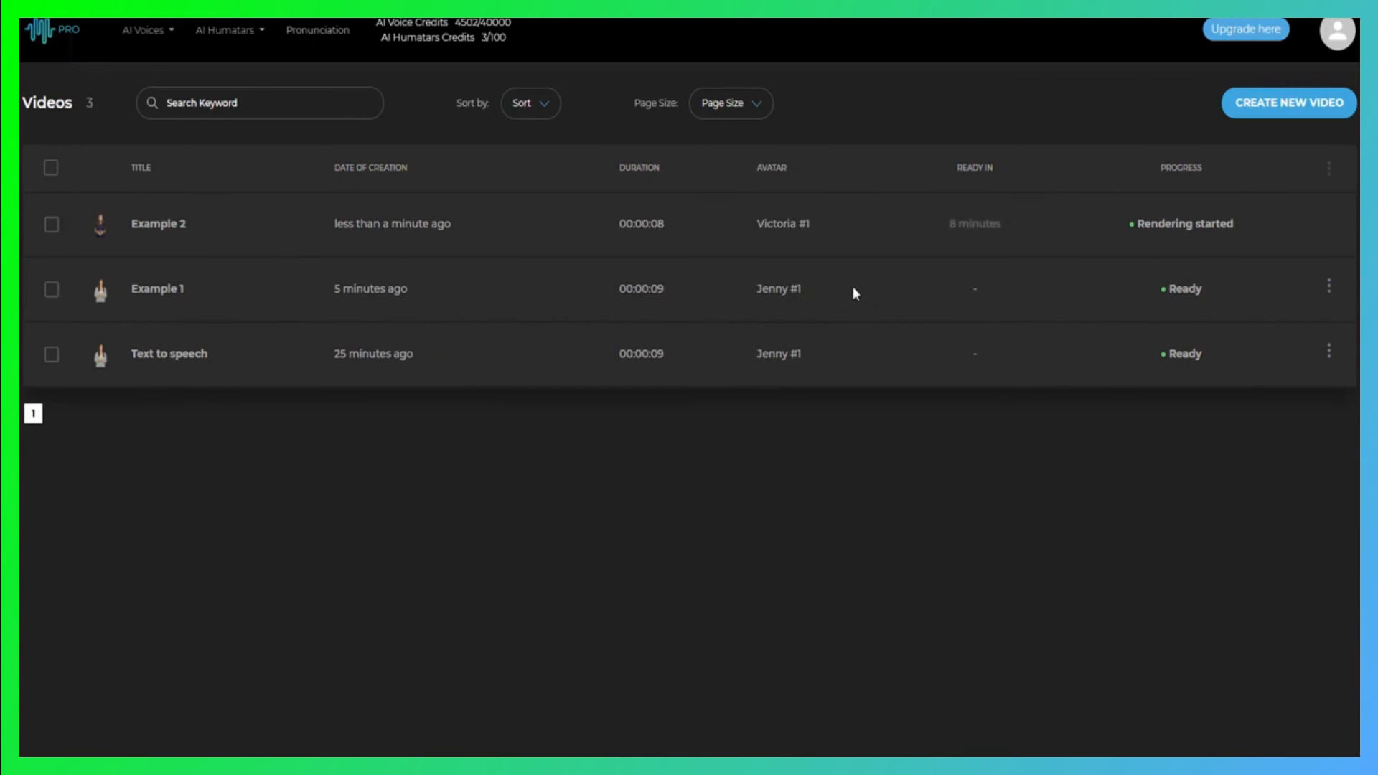
# Copy the sharable link of the "Example 1" video, and play the video from that link in the browser
pyautogui.click(1329, 287)
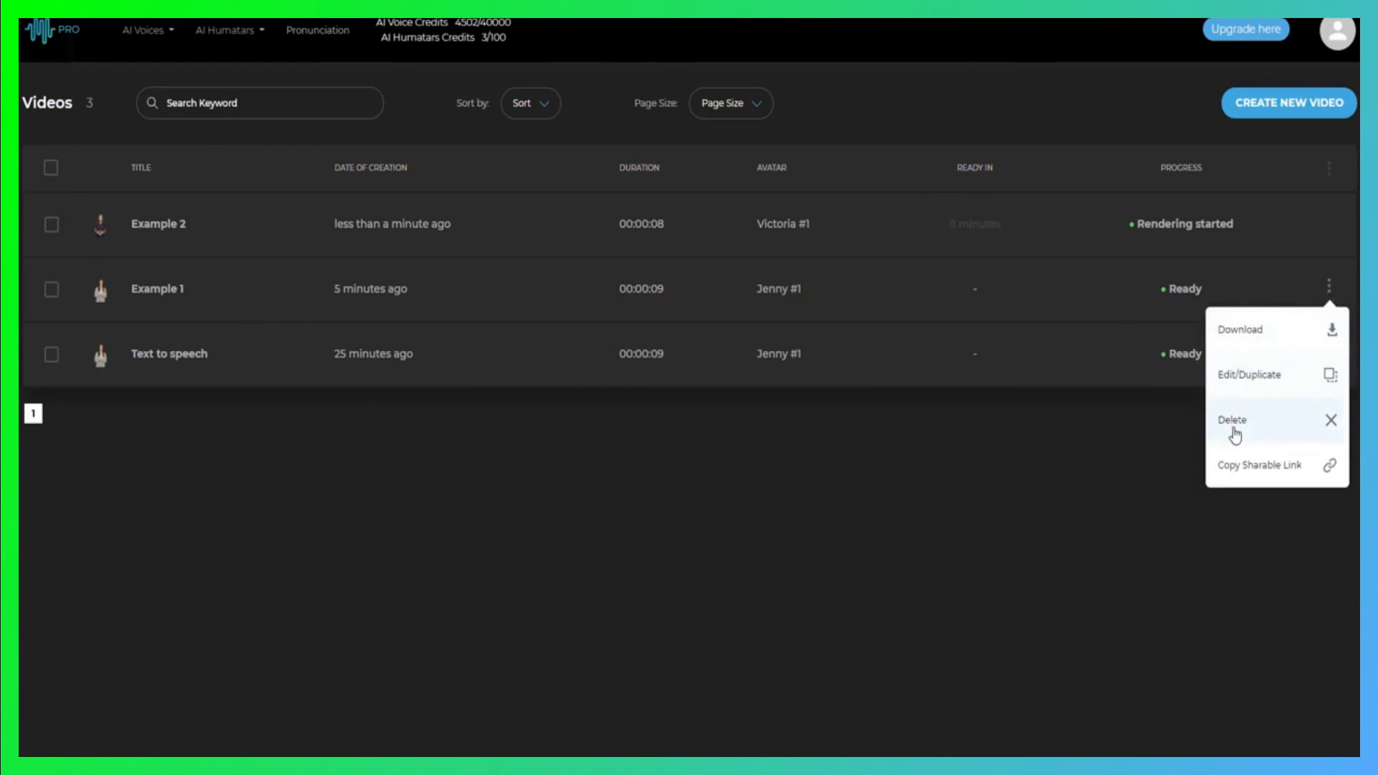
pyautogui.click(1233, 466)
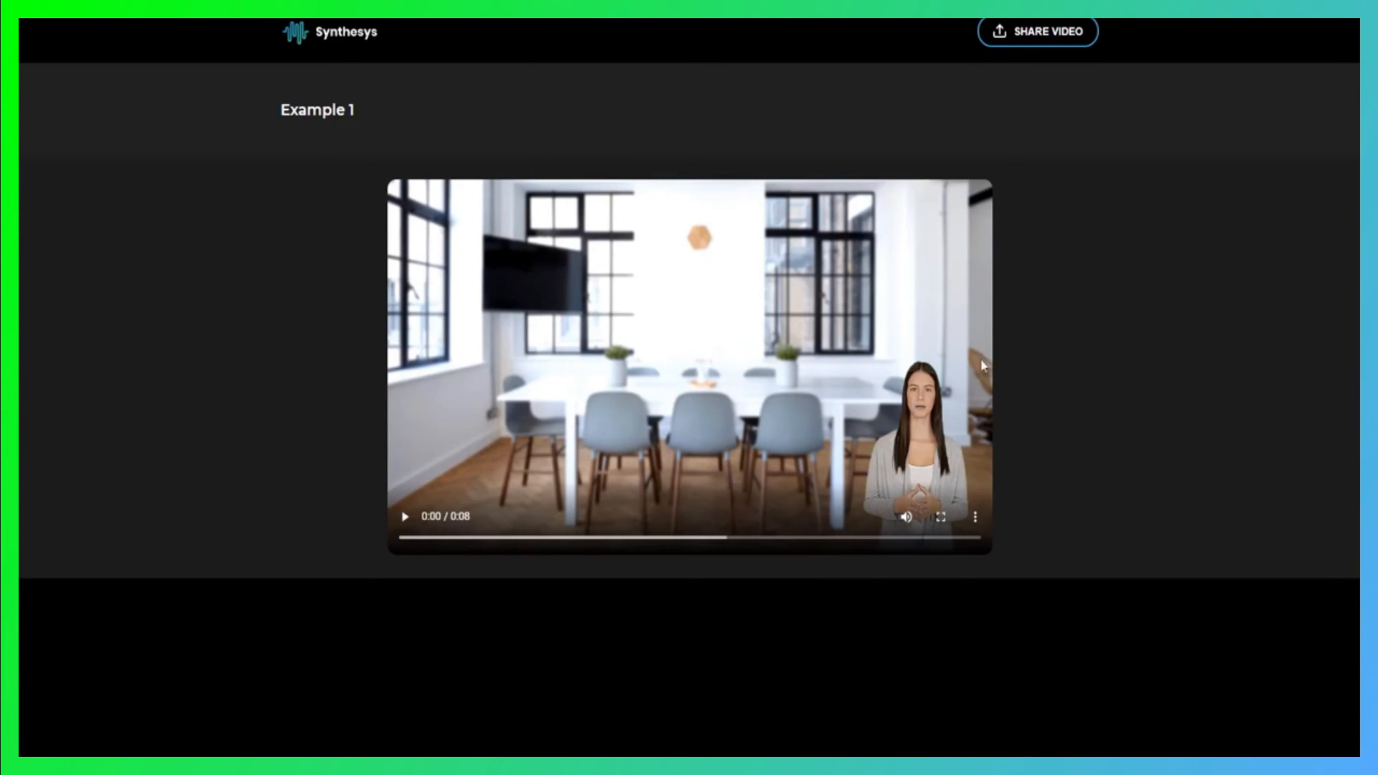
pyautogui.click(405, 516)
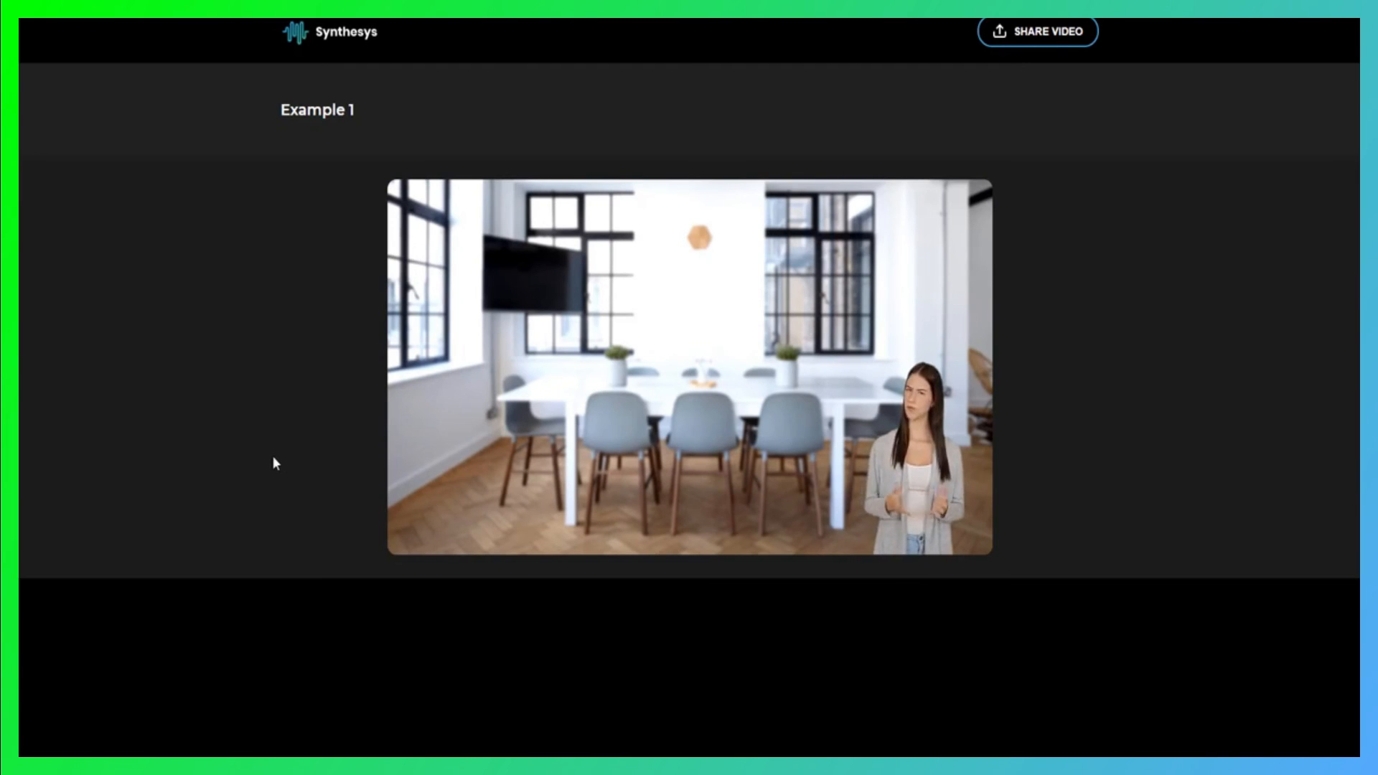
pyautogui.moveTo(538, 390)
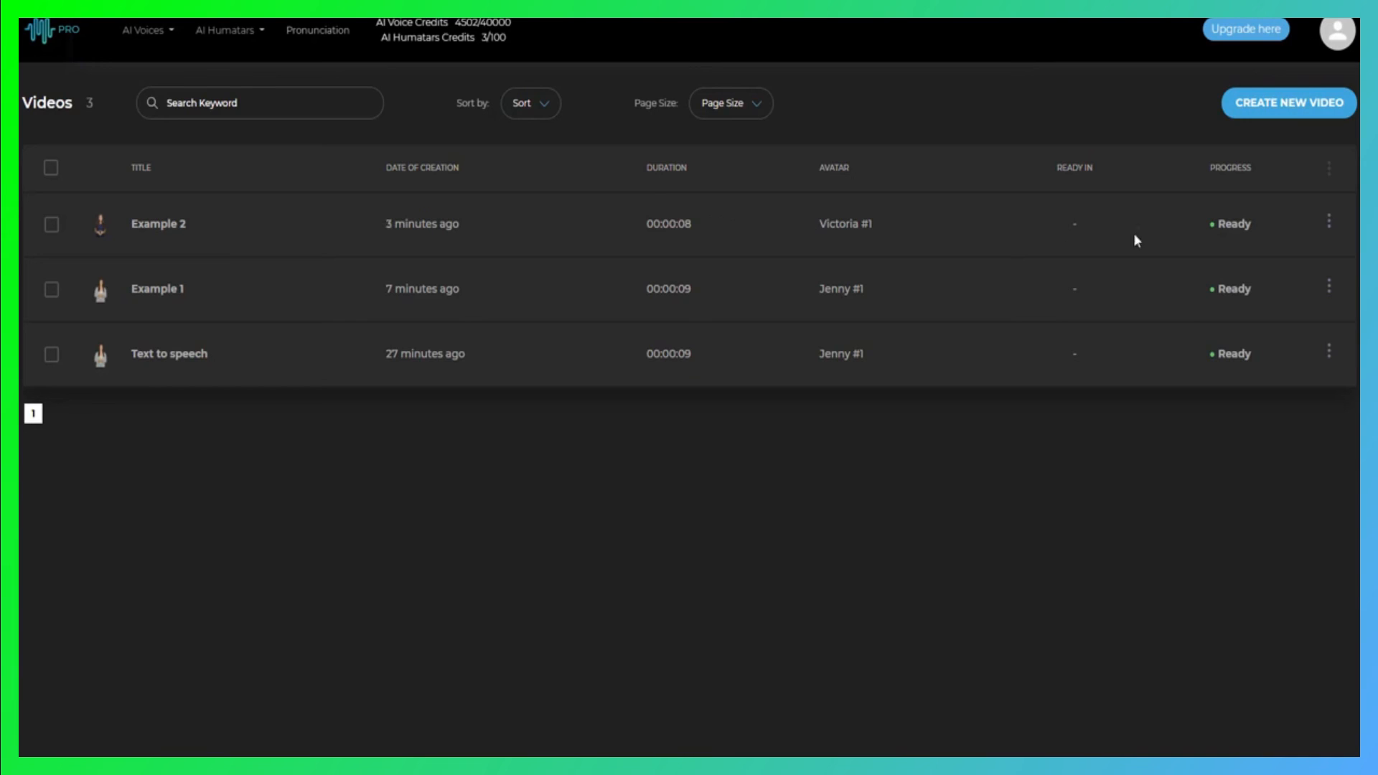
# Download the "Example 2" video and preview the file in the media player, closing the player at the end
pyautogui.click(1329, 222)
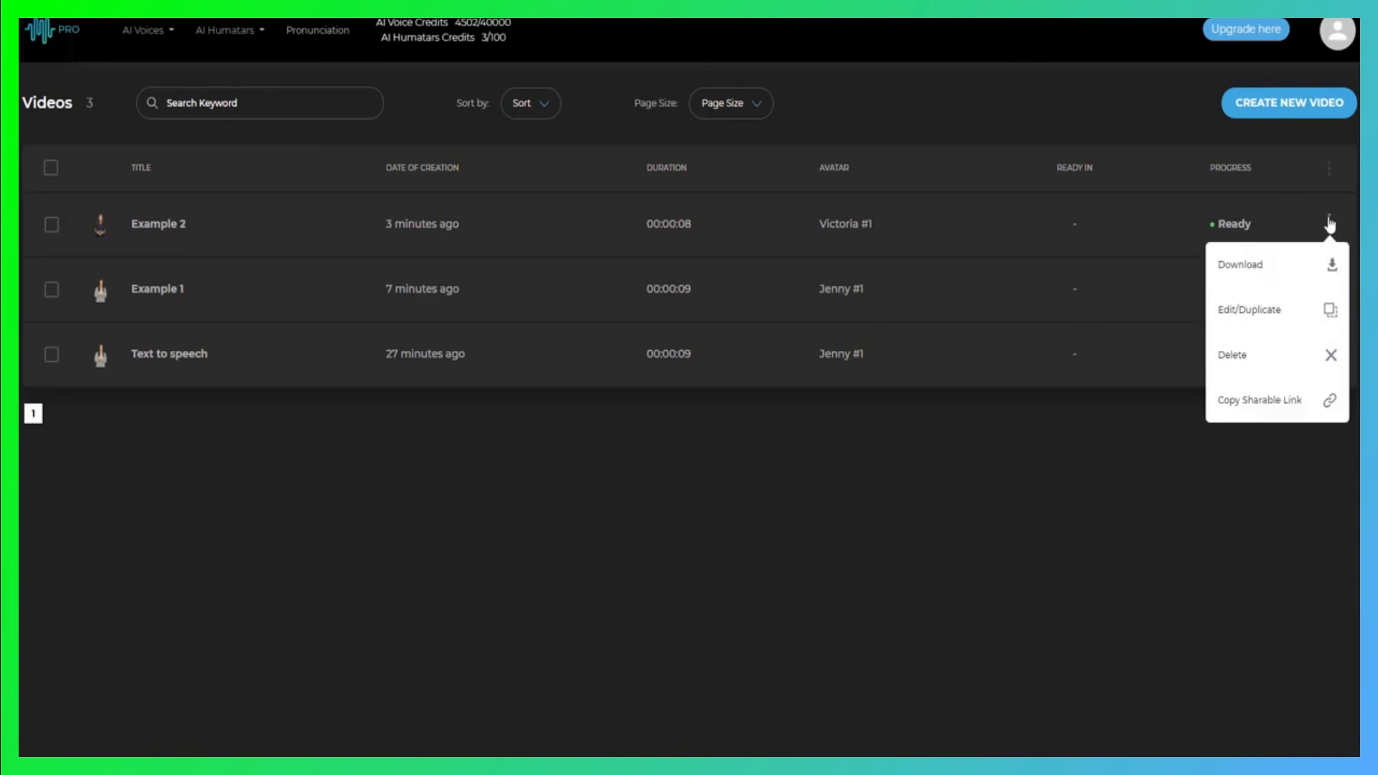
pyautogui.click(1248, 267)
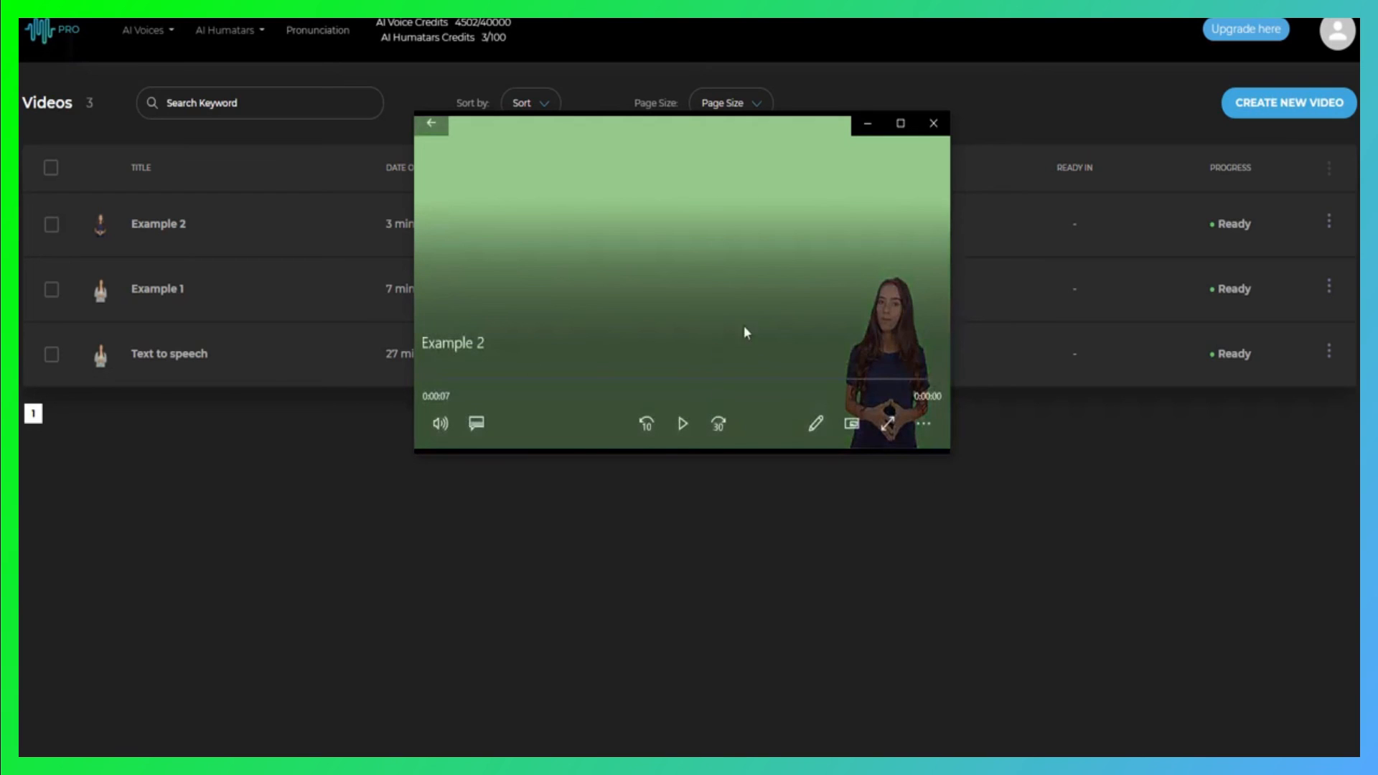
pyautogui.click(933, 123)
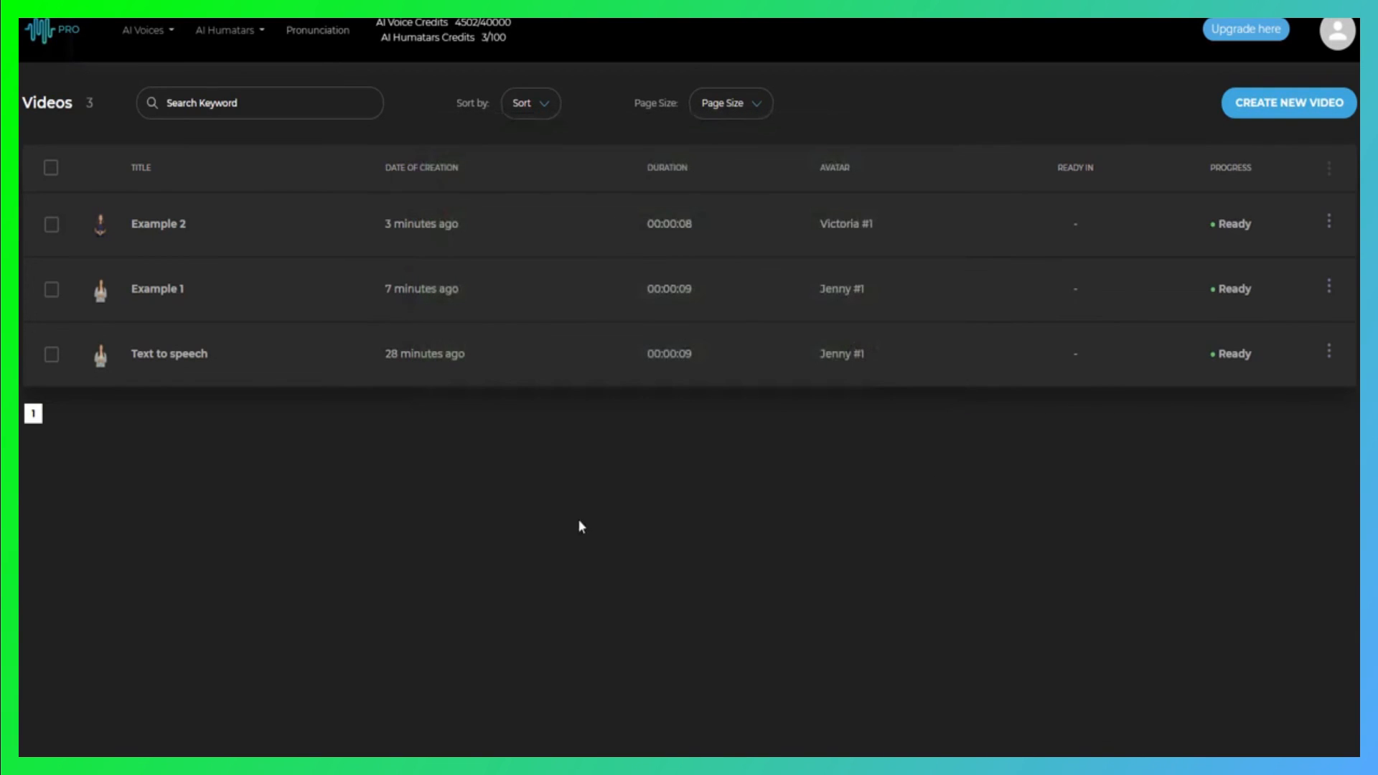